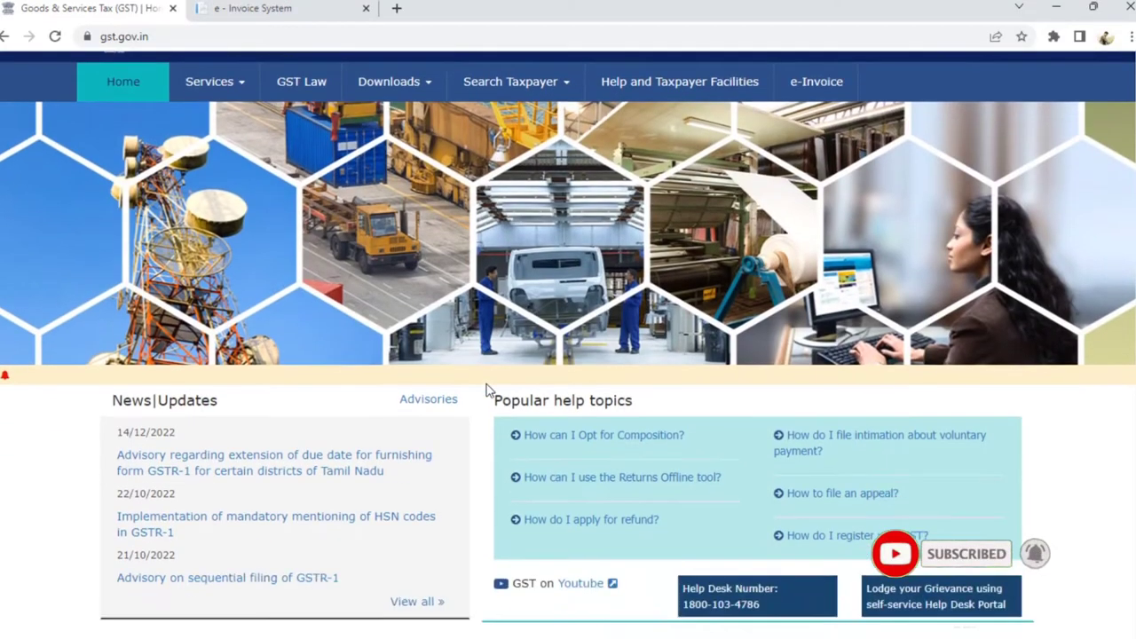
# - Scroll down the gst.gov.in home page to view its news updates and help topics
pyautogui.scroll(-5, 488, 383)
# - Scroll the GST page back to the top and switch to the e-Invoice System tab
pyautogui.scroll(4, 489, 382)
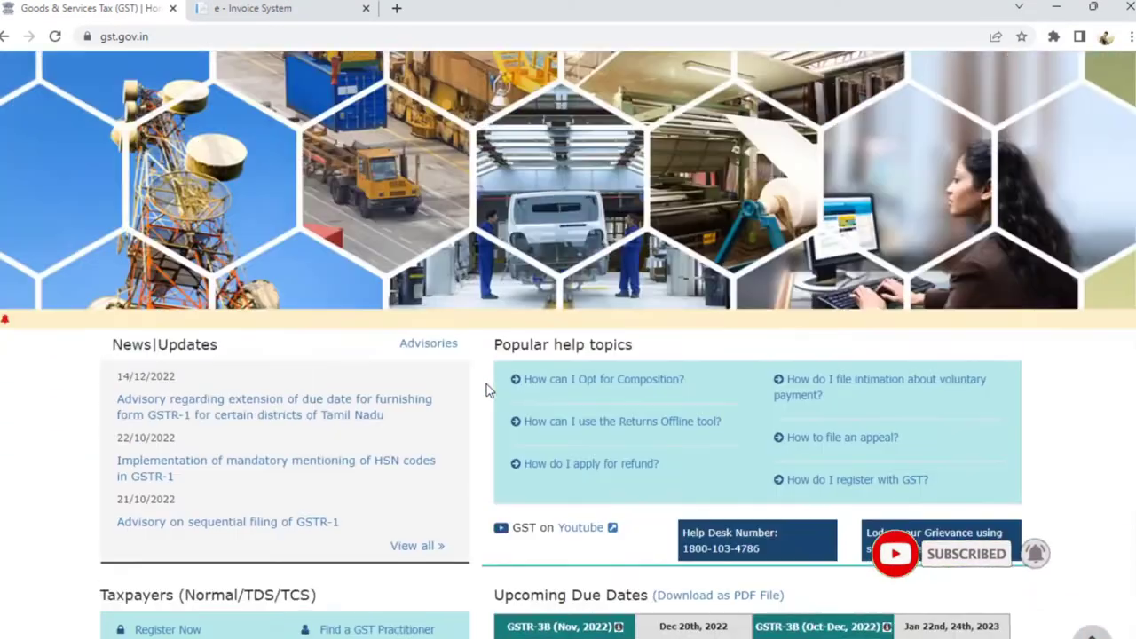
pyautogui.scroll(2, 489, 388)
pyautogui.click(277, 20)
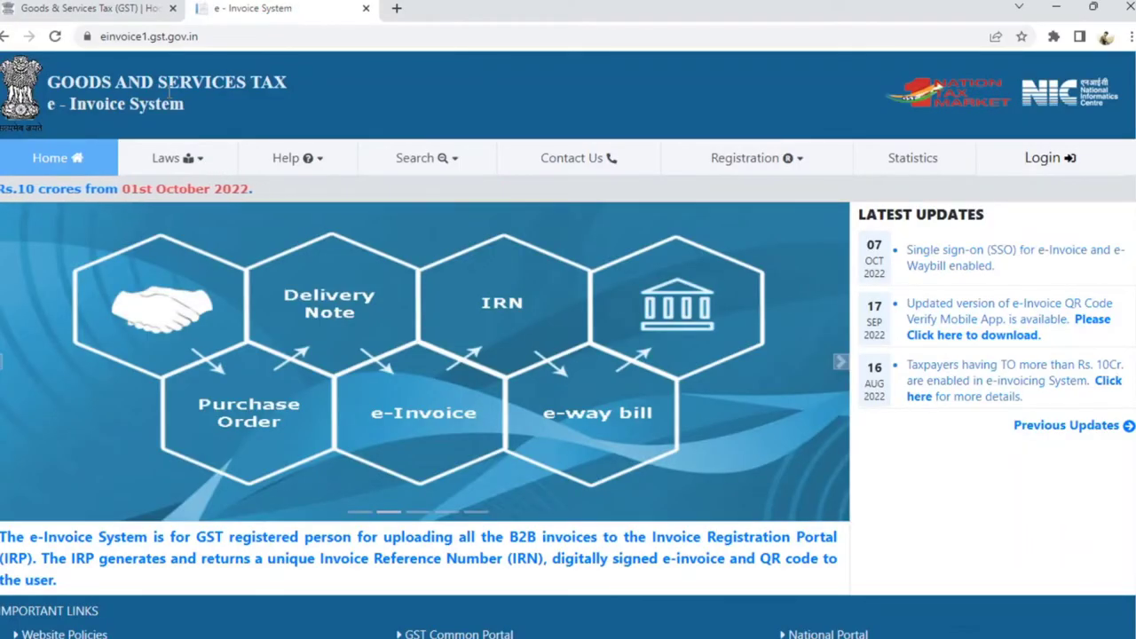
# - Browse the e-Invoice portal's search options and its Laws and Help menus
pyautogui.click(381, 149)
pyautogui.click(200, 257)
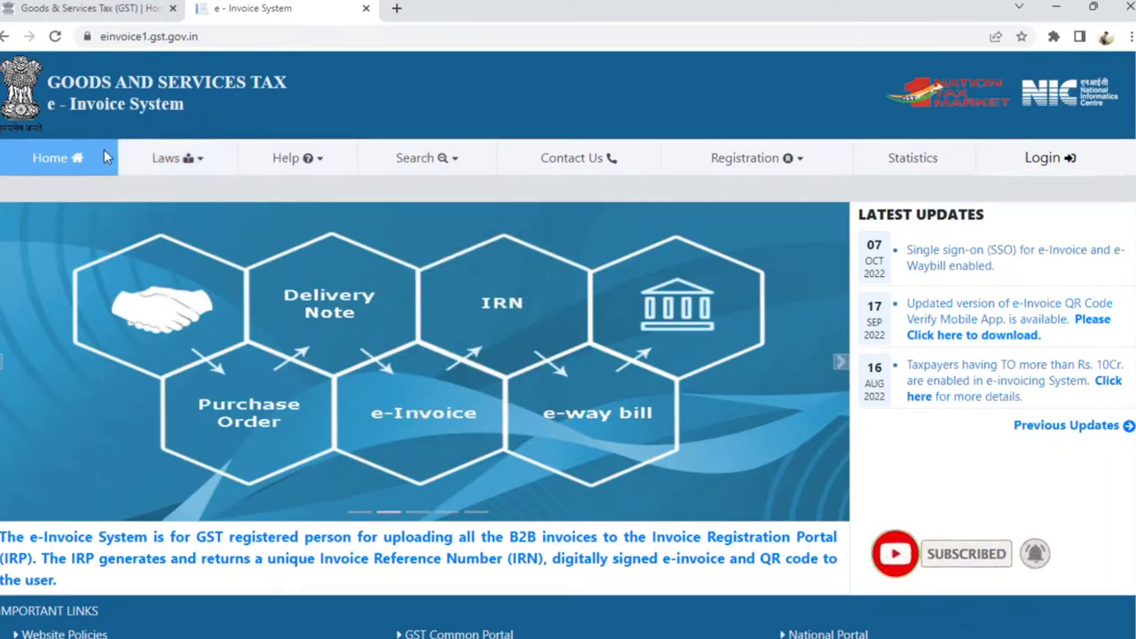
pyautogui.moveTo(177, 158)
pyautogui.moveTo(289, 158)
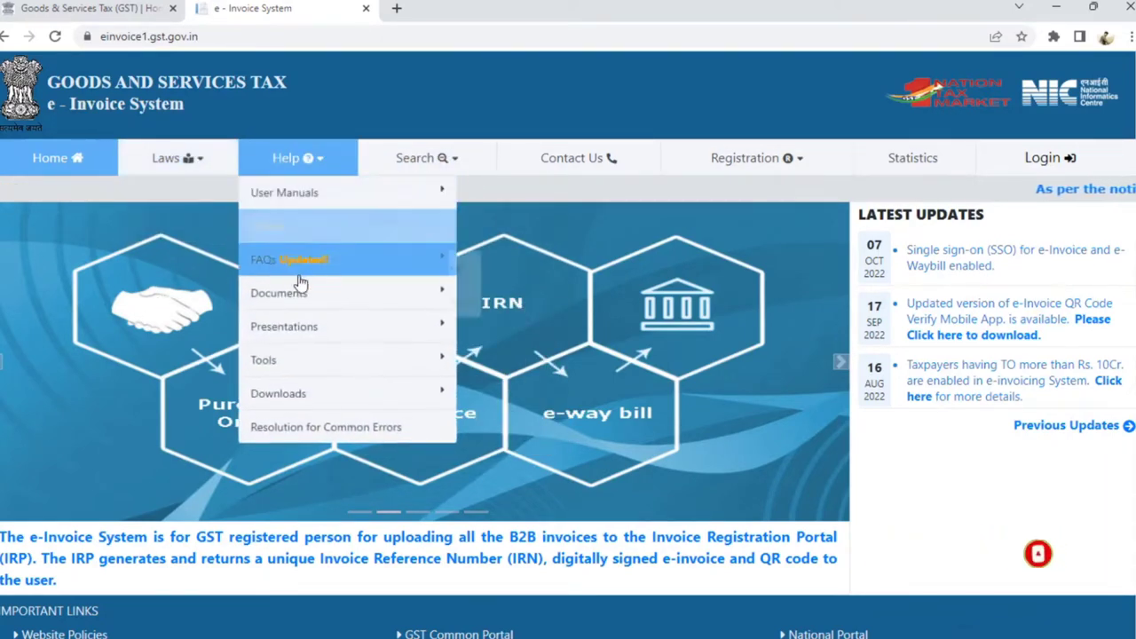
pyautogui.moveTo(284, 411)
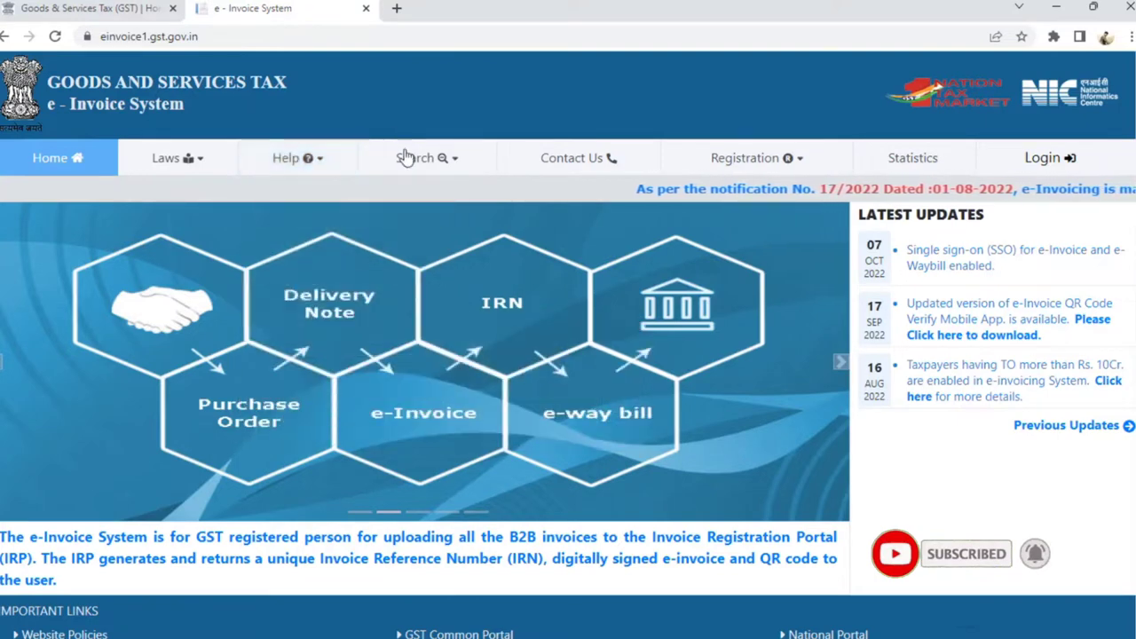
pyautogui.click(395, 9)
pyautogui.write('goo')
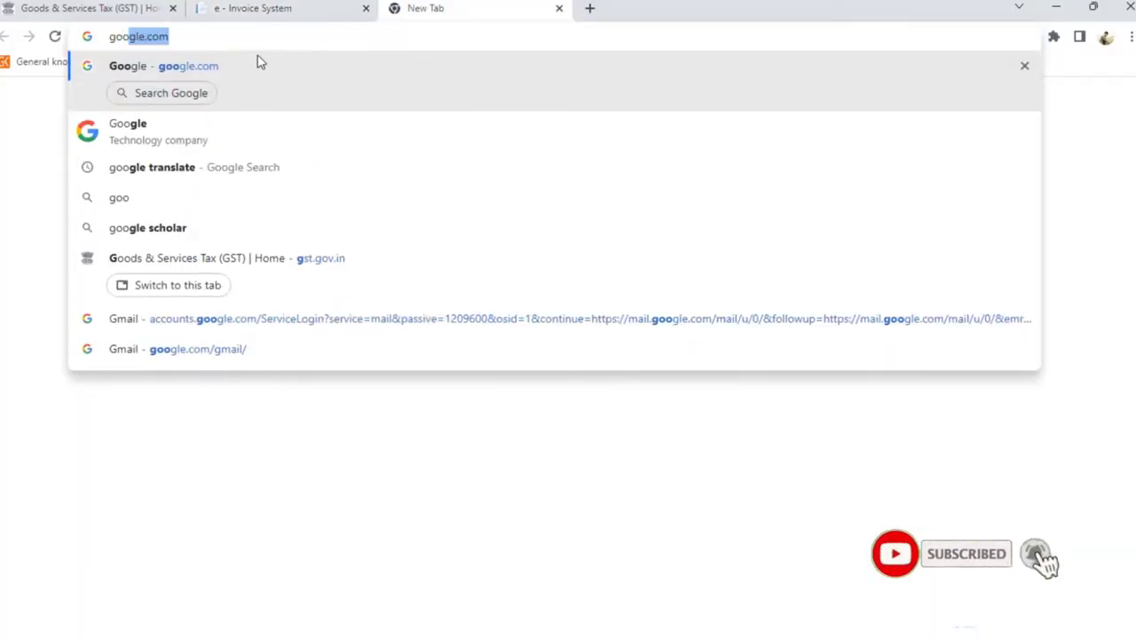
pyautogui.press('Return')
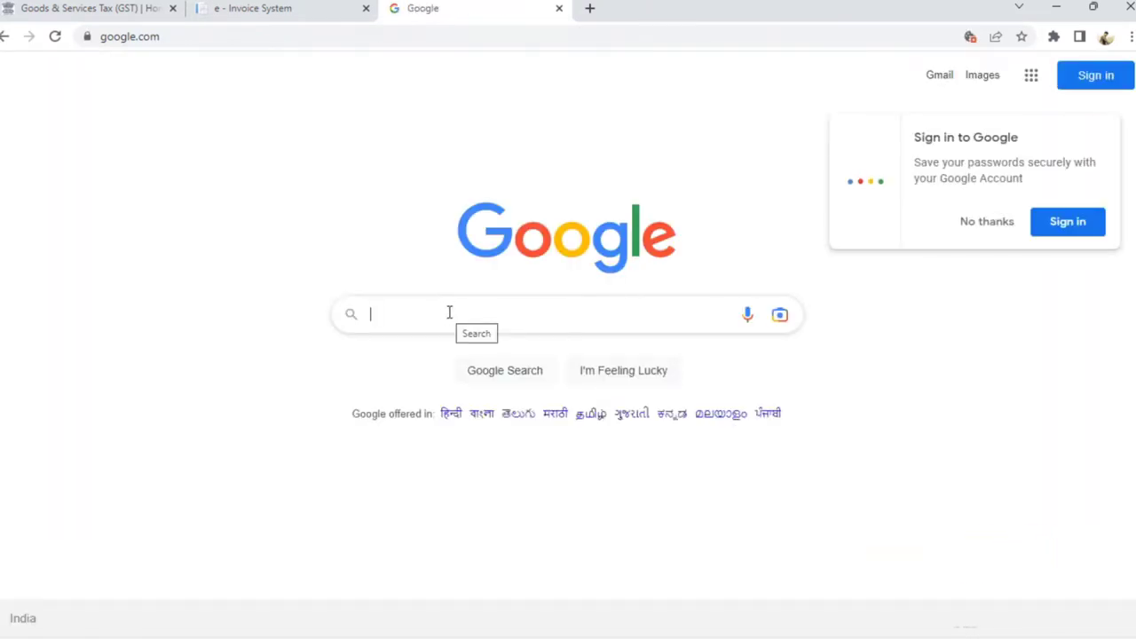
pyautogui.write('bulk ge')
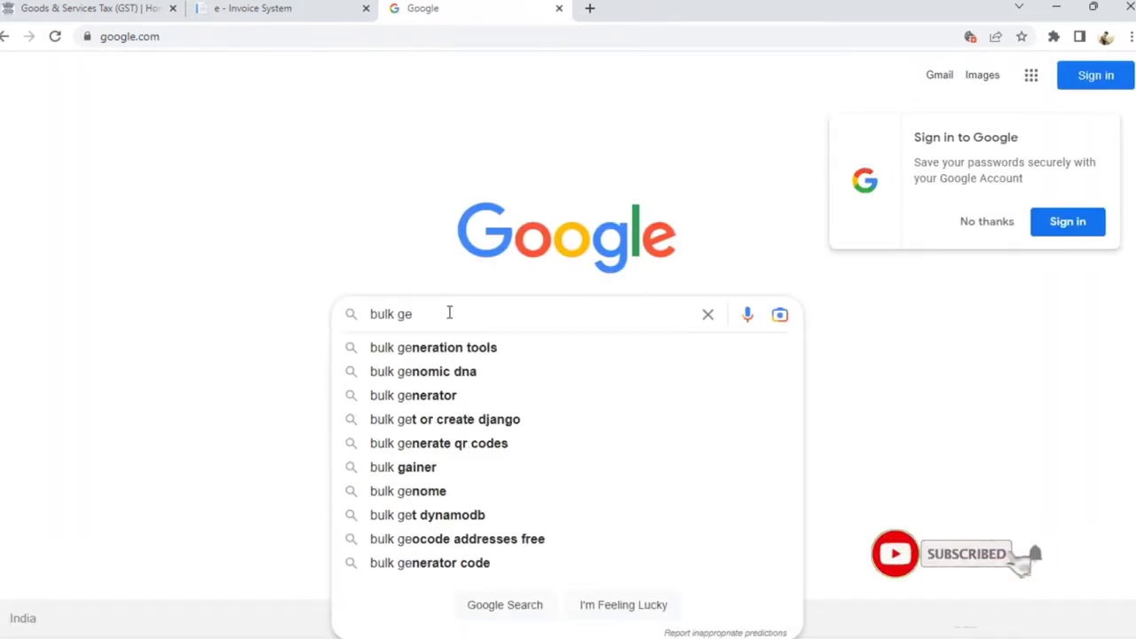
pyautogui.press('Down')
pyautogui.press('Return')
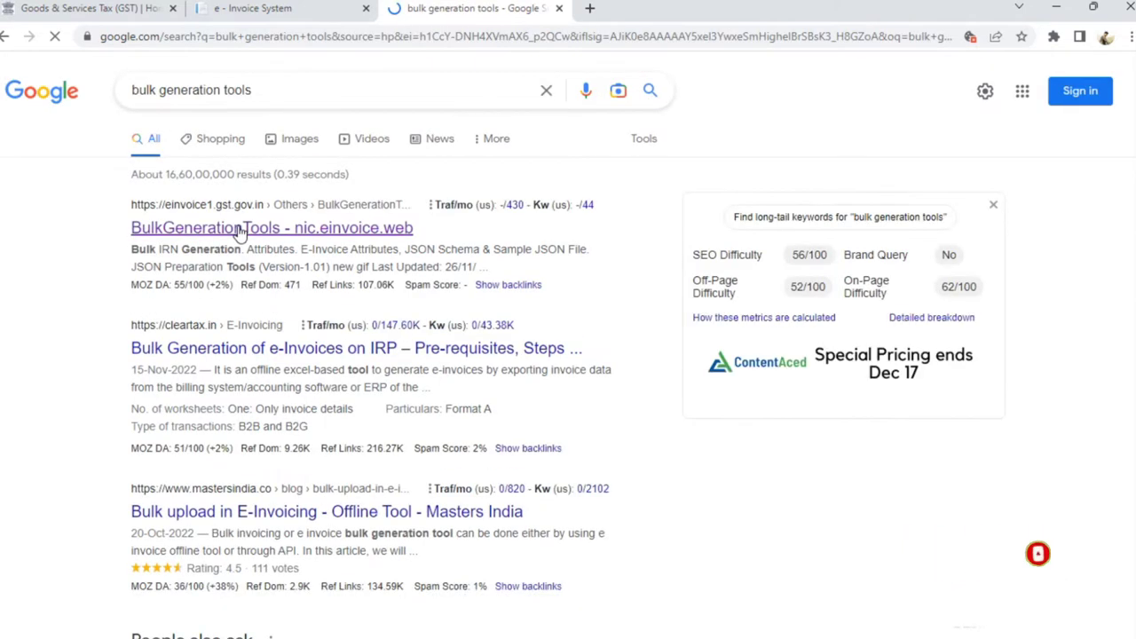
pyautogui.click(238, 231)
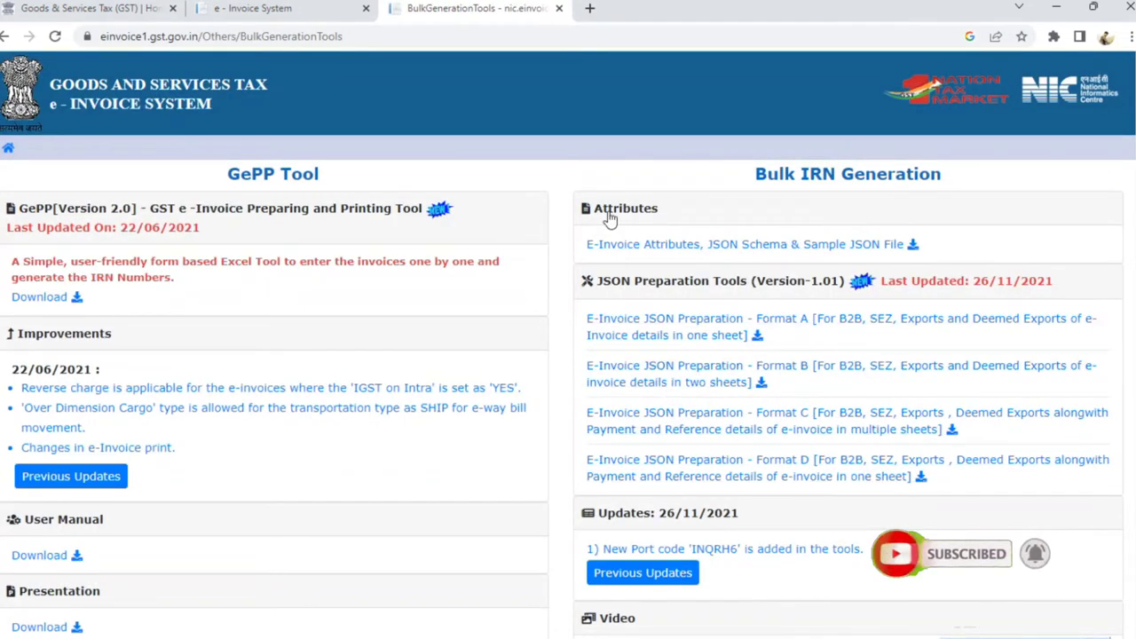
pyautogui.click(559, 9)
# - Append /others/bulkgenerationtools to the portal address to reach the Bulk Generation Tools page
pyautogui.click(207, 37)
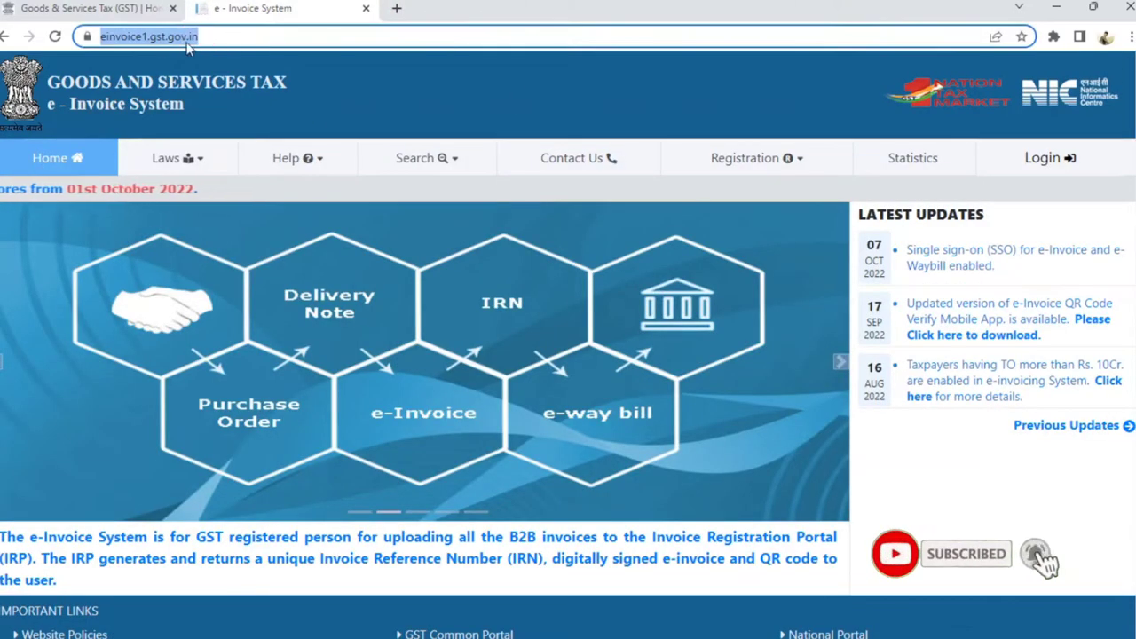
pyautogui.click(394, 40)
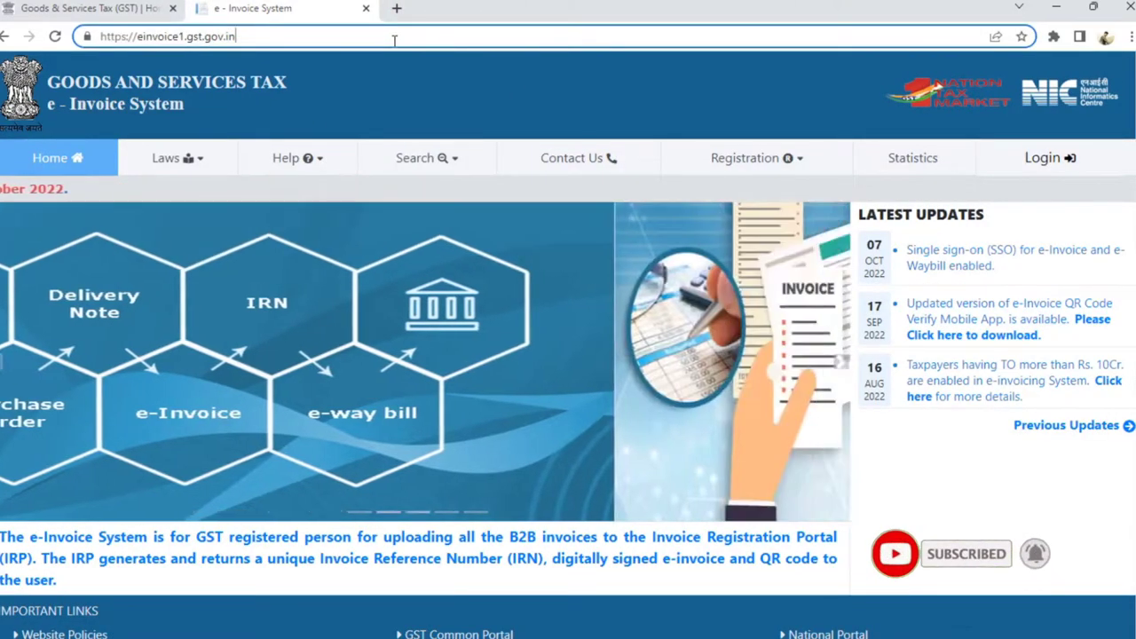
pyautogui.write('/oth')
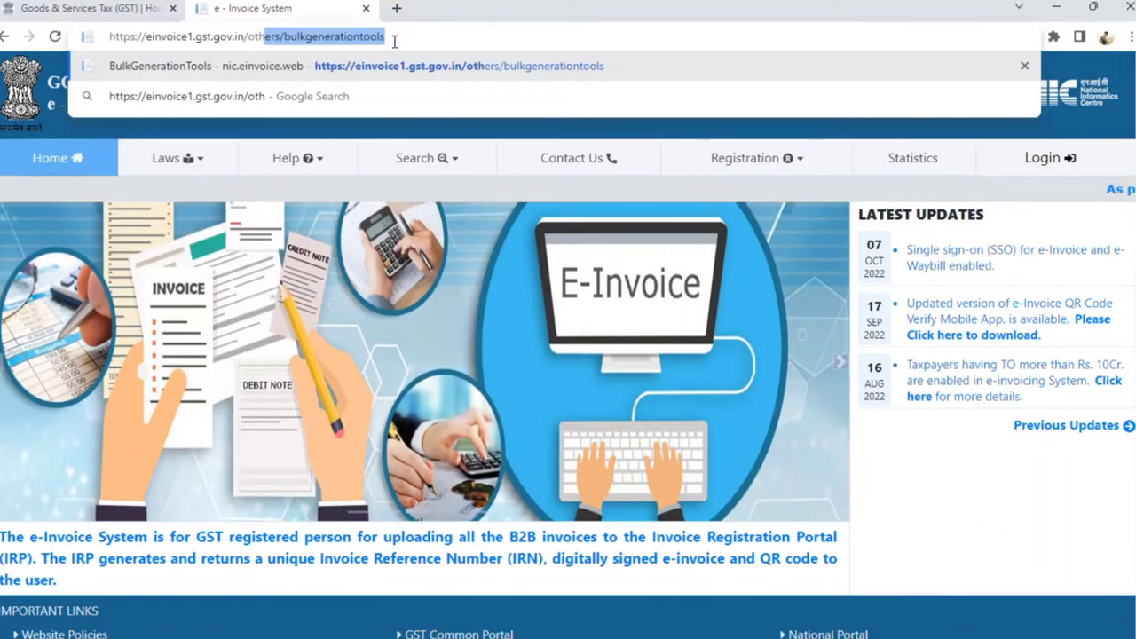
pyautogui.write('ers/')
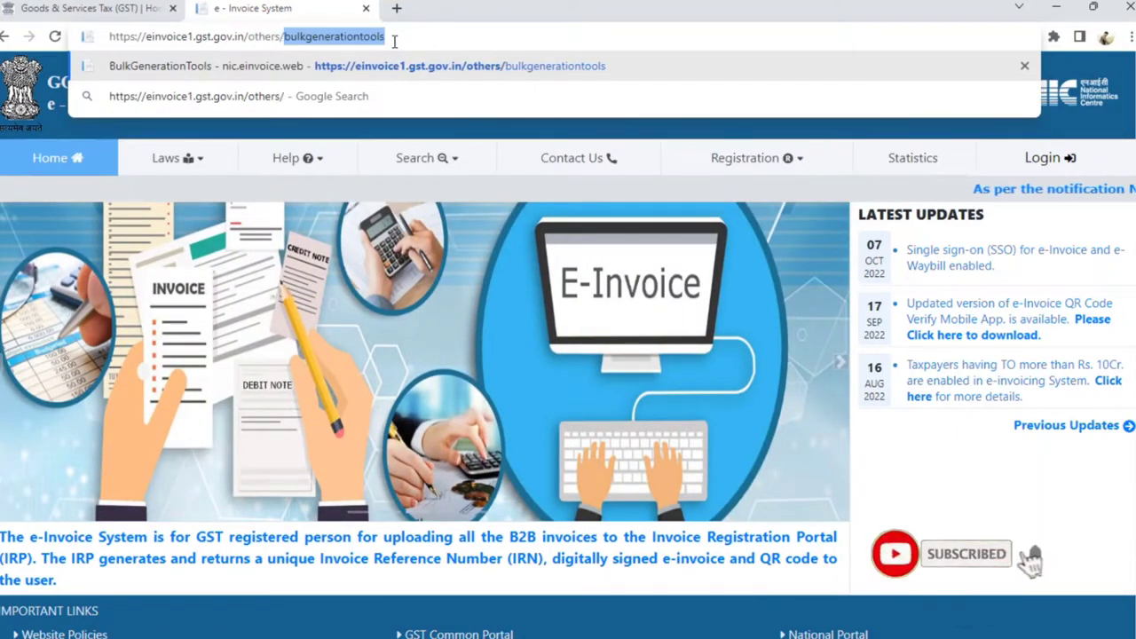
pyautogui.write('bulkgenera')
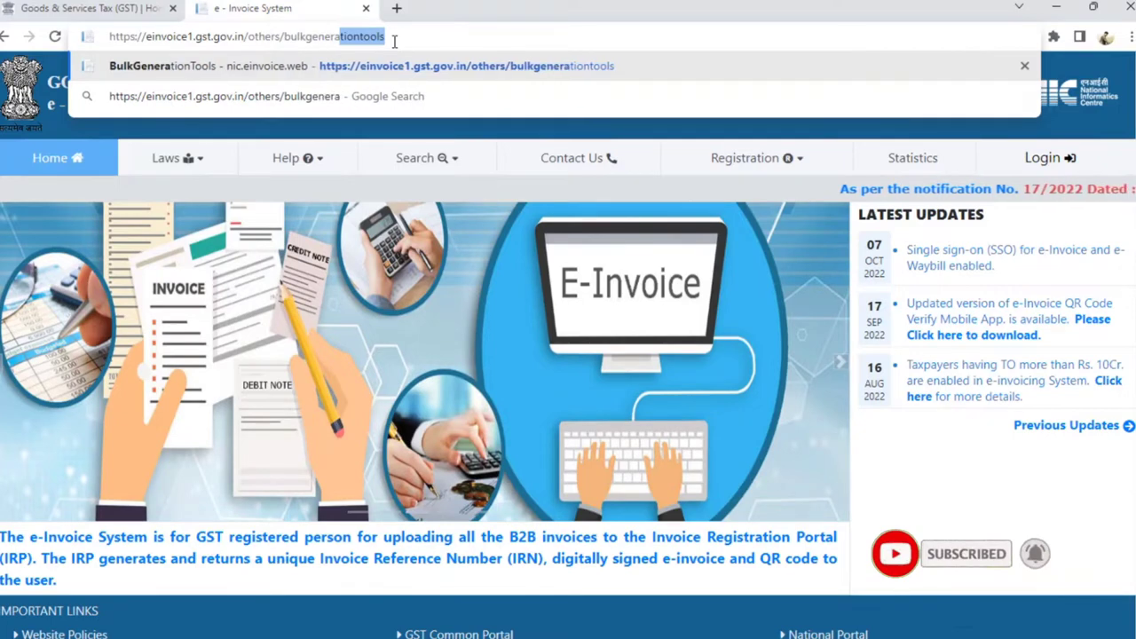
pyautogui.write('tiontoo')
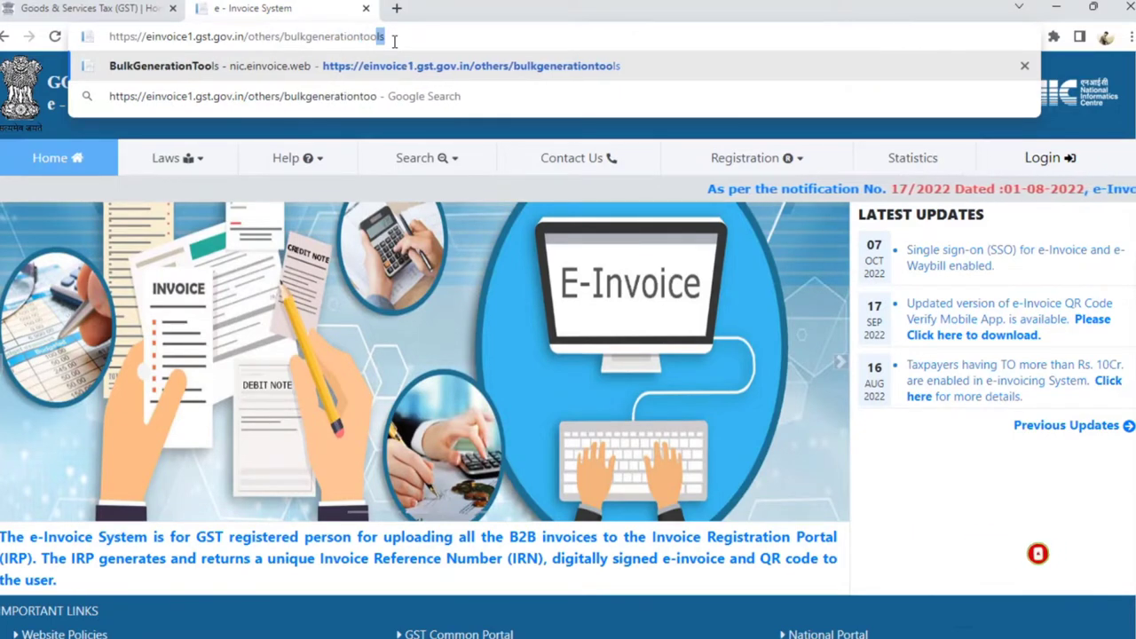
pyautogui.write('ls')
pyautogui.press('Return')
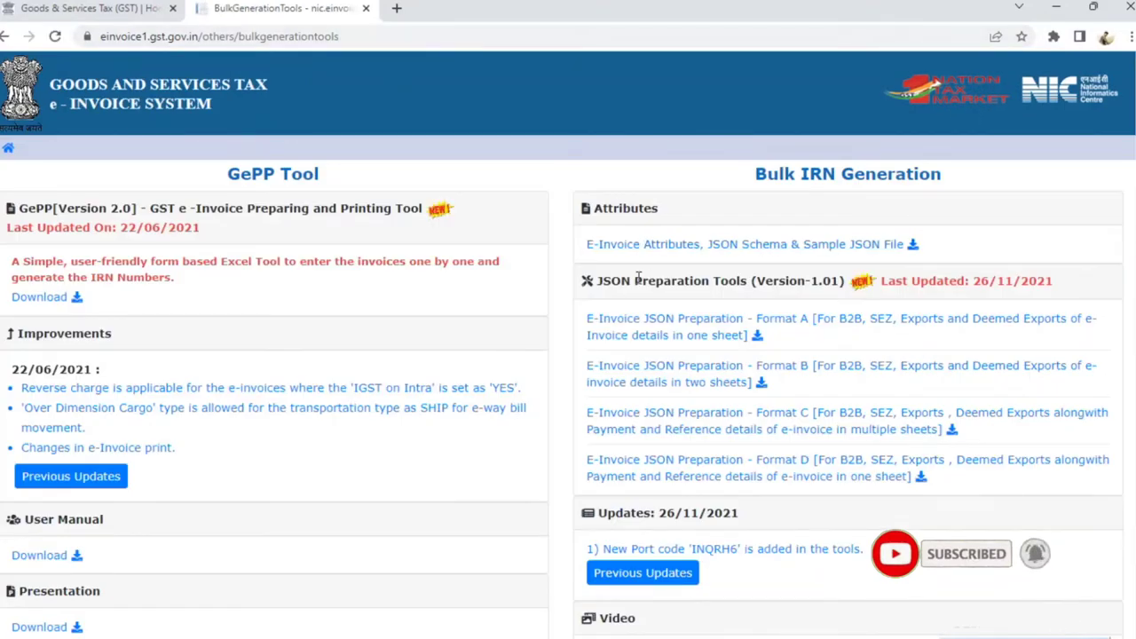
pyautogui.scroll(-1, 367, 188)
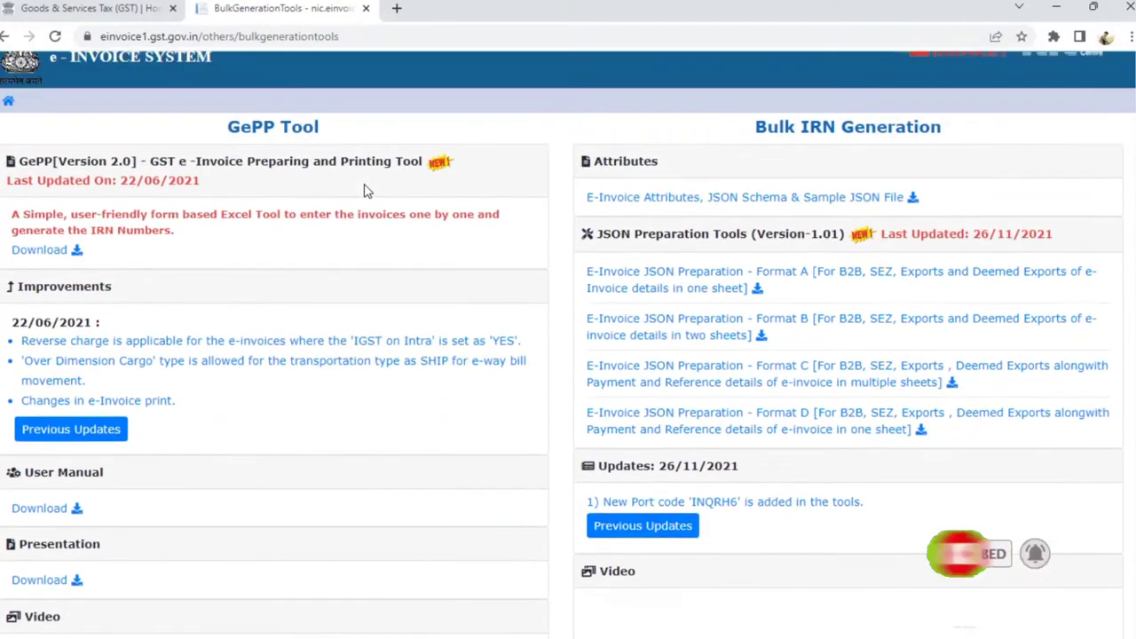
pyautogui.scroll(1, 367, 188)
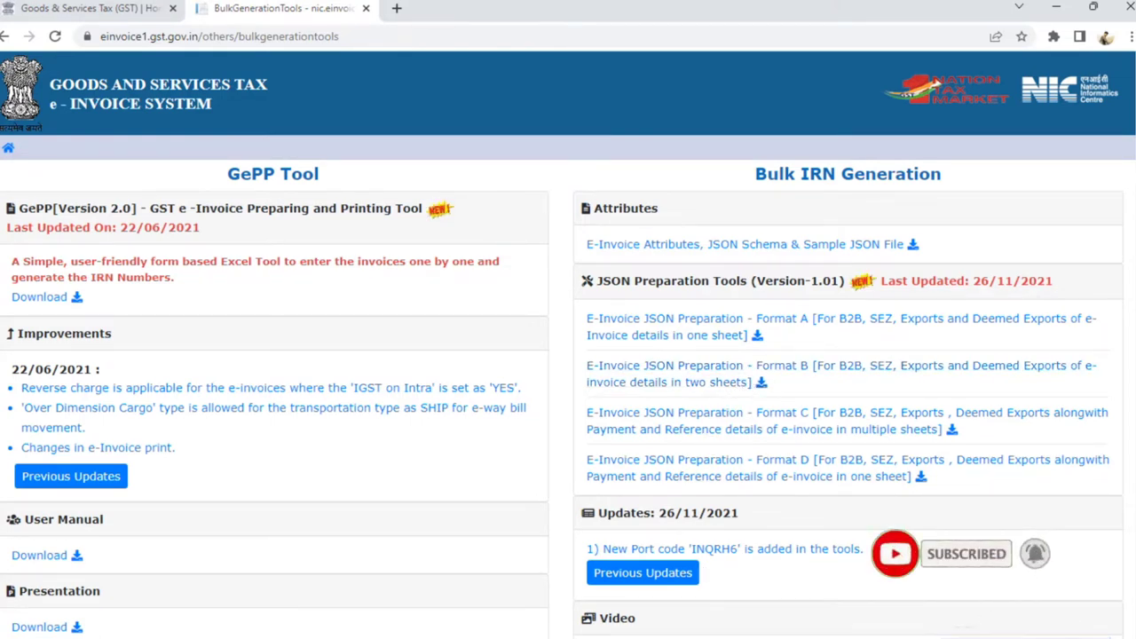
# - Show the Format B workbook's introduction sheet, then pick the Data workbook in the E-Invoice folder
pyautogui.click(796, 594)
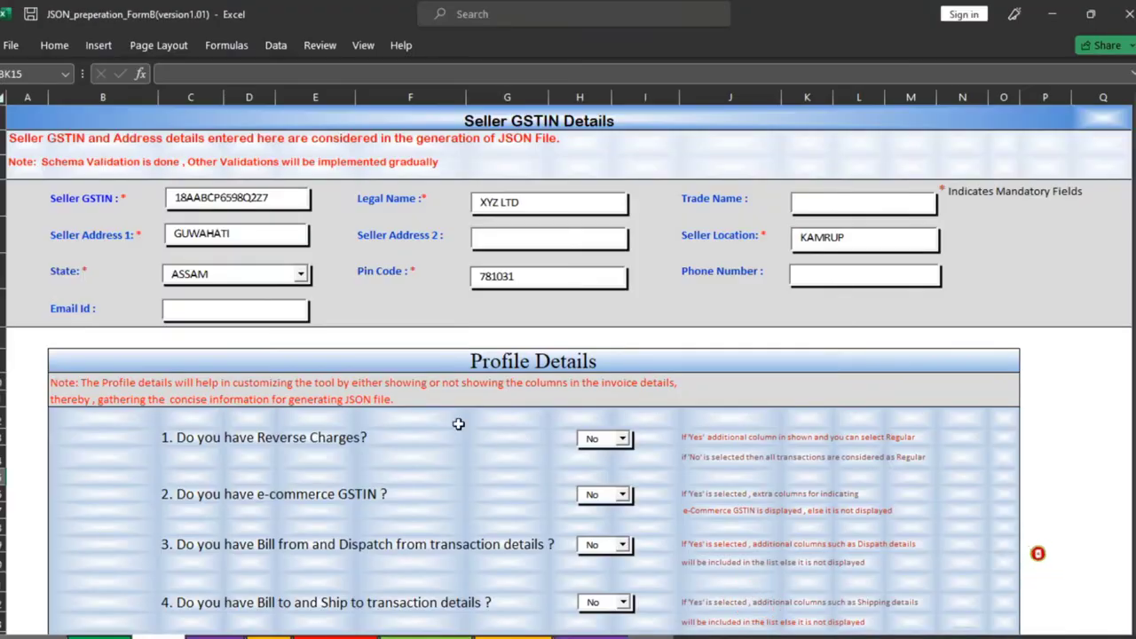
pyautogui.scroll(-5, 444, 405)
pyautogui.scroll(5, 115, 612)
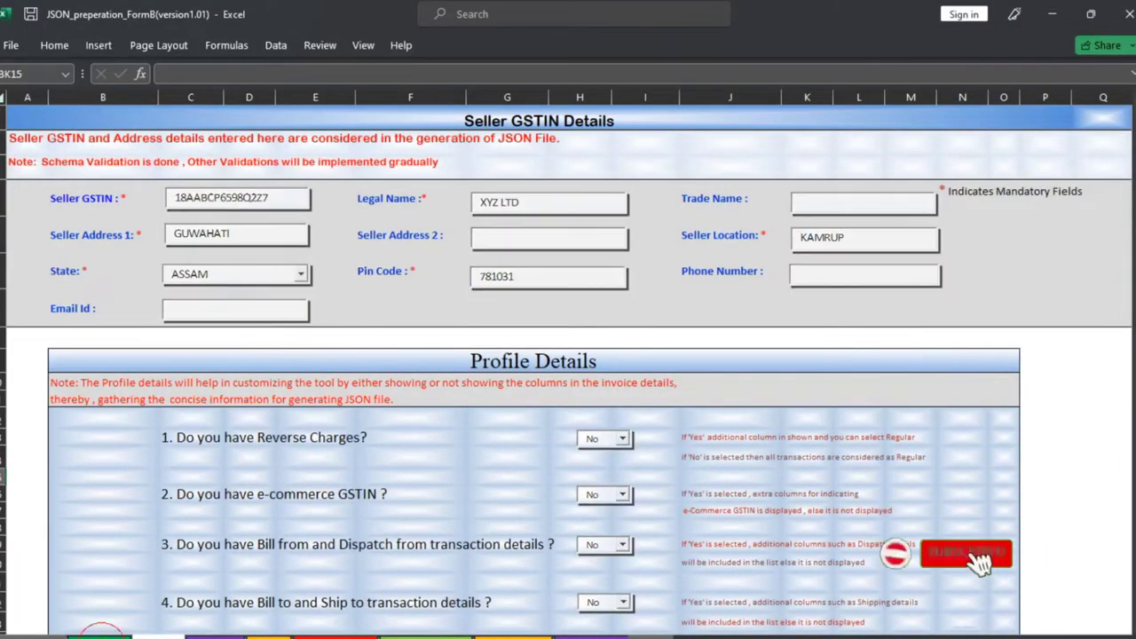
pyautogui.click(100, 632)
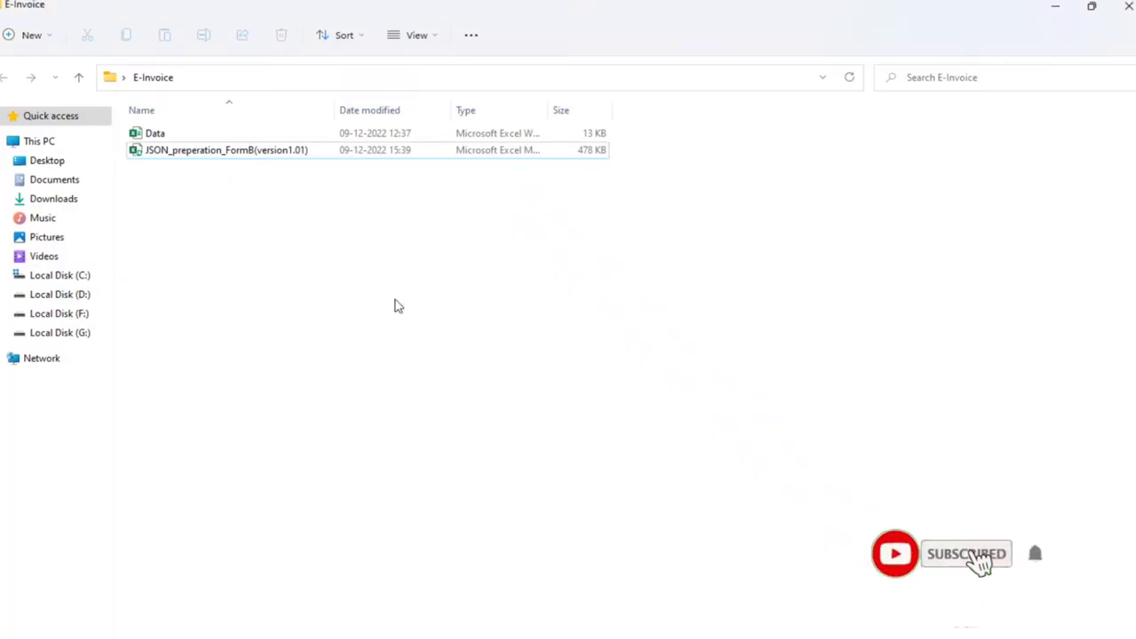
pyautogui.click(161, 135)
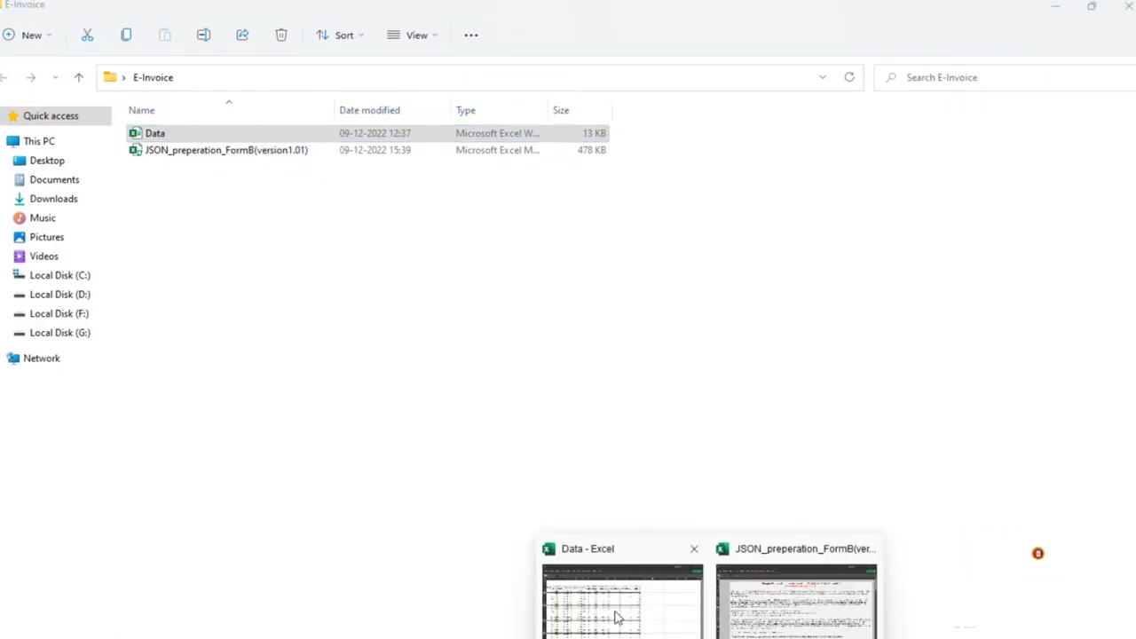
pyautogui.click(614, 616)
pyautogui.click(326, 251)
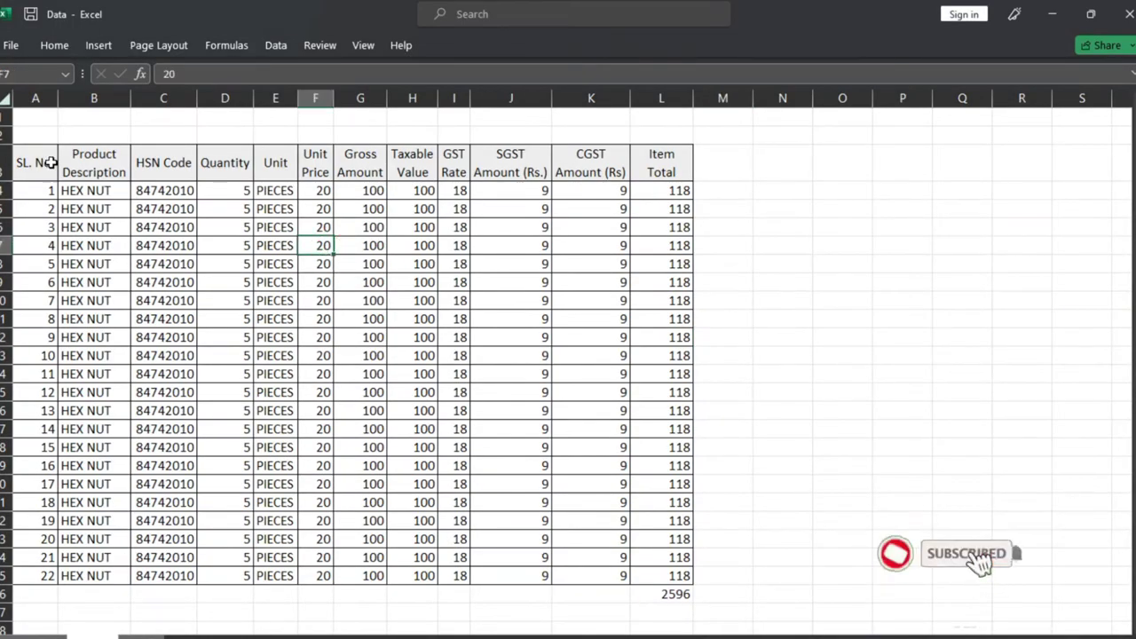
pyautogui.click(52, 162)
pyautogui.moveTo(40, 190); pyautogui.dragTo(32, 565)
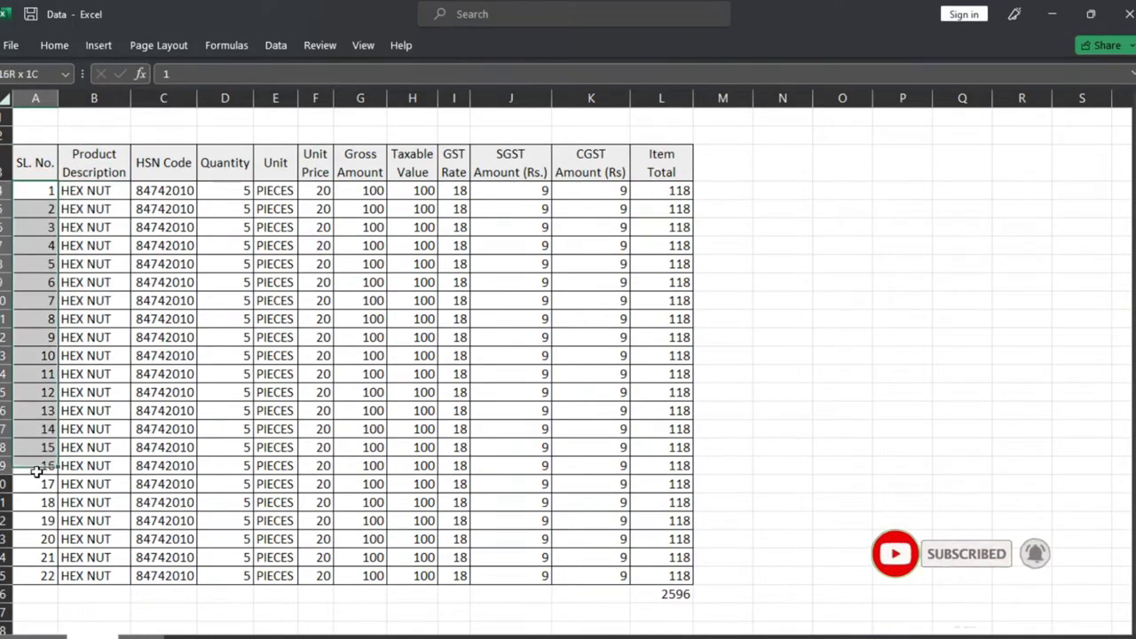
pyautogui.click(117, 196)
pyautogui.moveTo(117, 196); pyautogui.dragTo(133, 557)
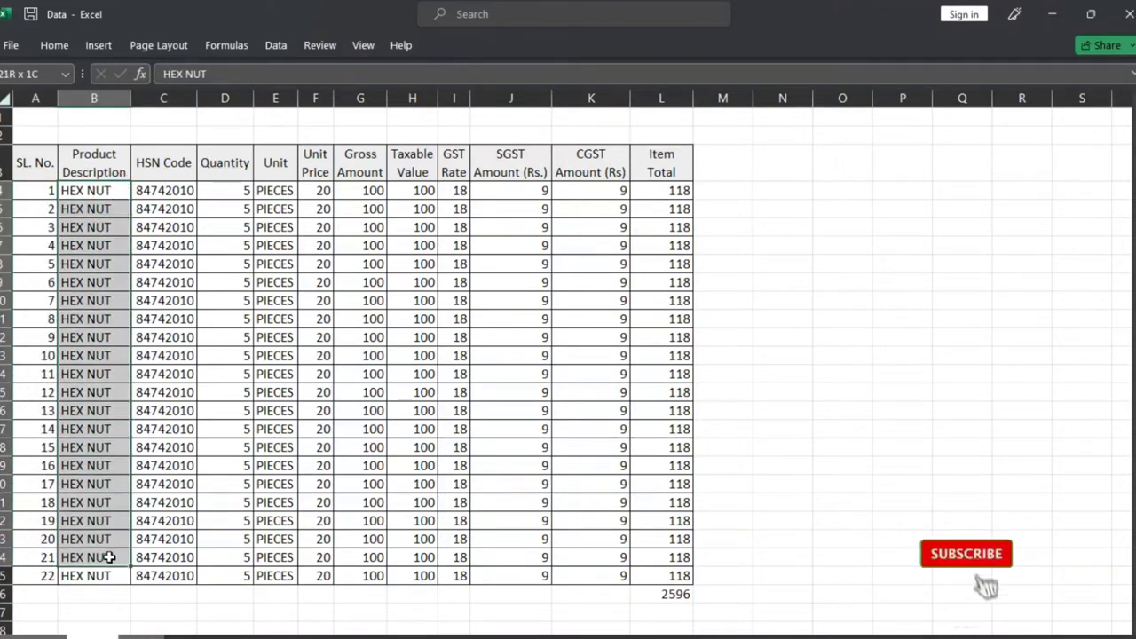
pyautogui.moveTo(177, 192); pyautogui.dragTo(179, 558)
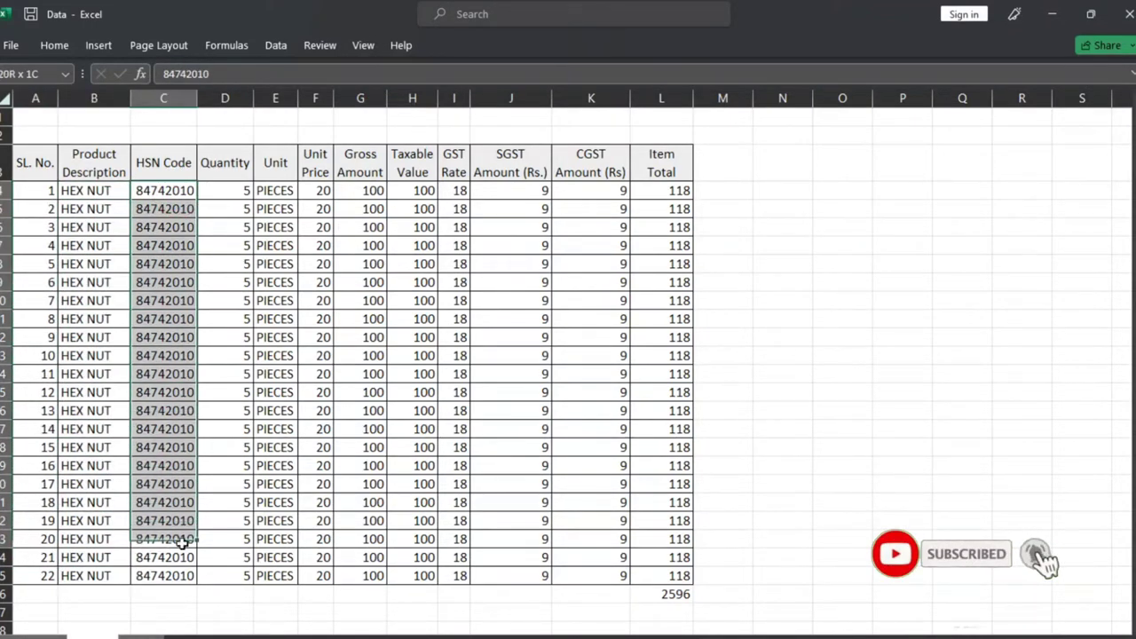
pyautogui.moveTo(230, 191); pyautogui.dragTo(234, 557)
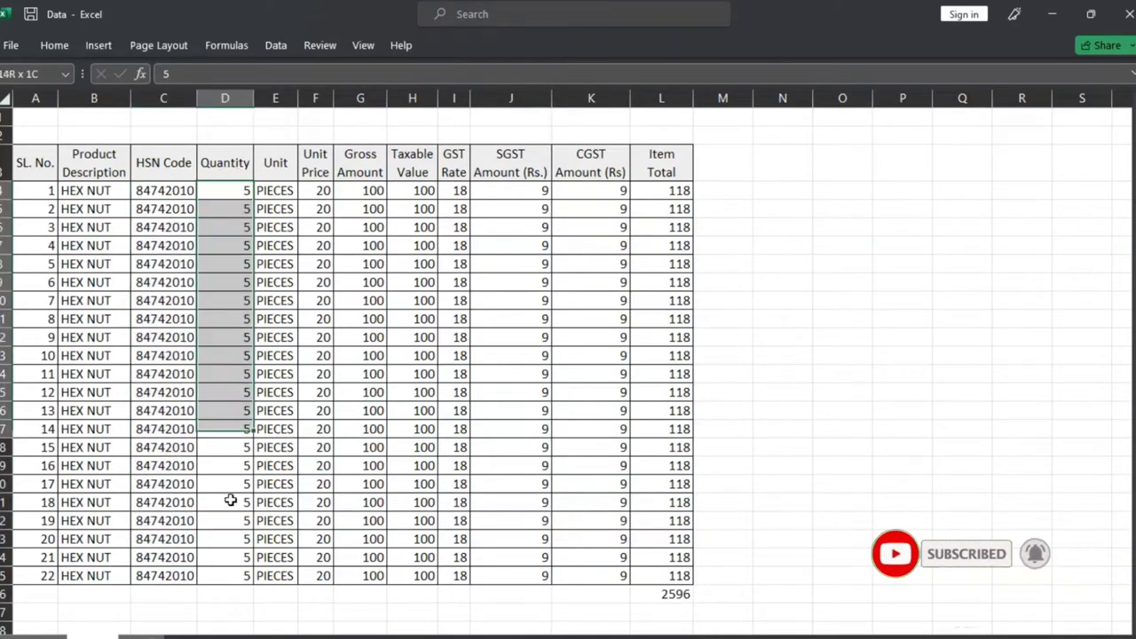
pyautogui.moveTo(283, 190); pyautogui.dragTo(284, 502)
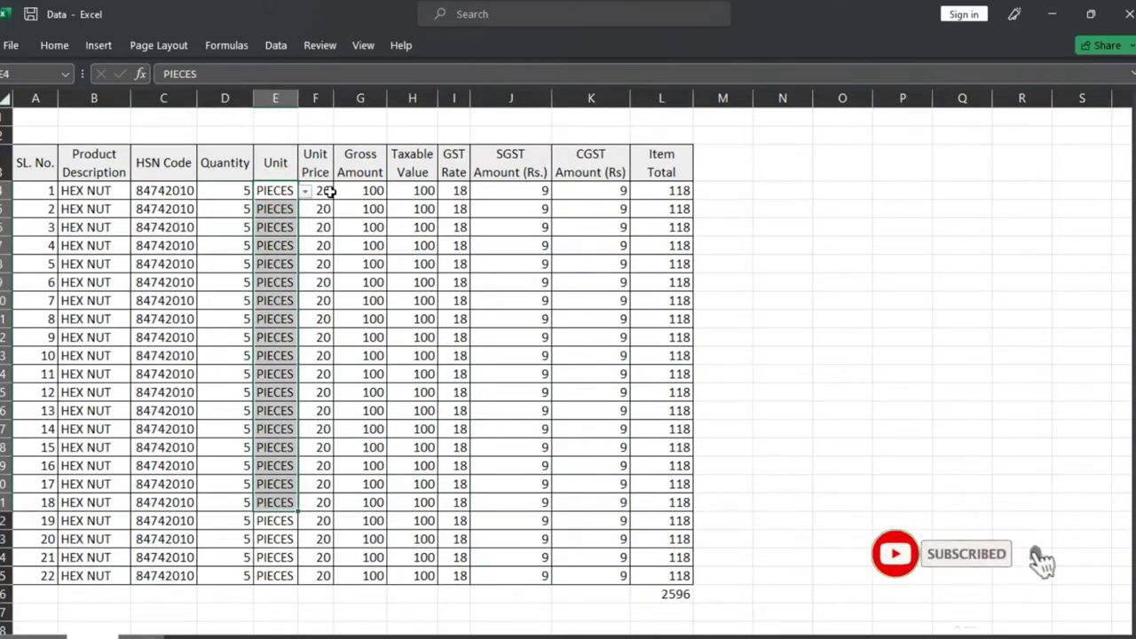
pyautogui.moveTo(329, 194); pyautogui.dragTo(321, 593)
pyautogui.moveTo(372, 188); pyautogui.dragTo(379, 577)
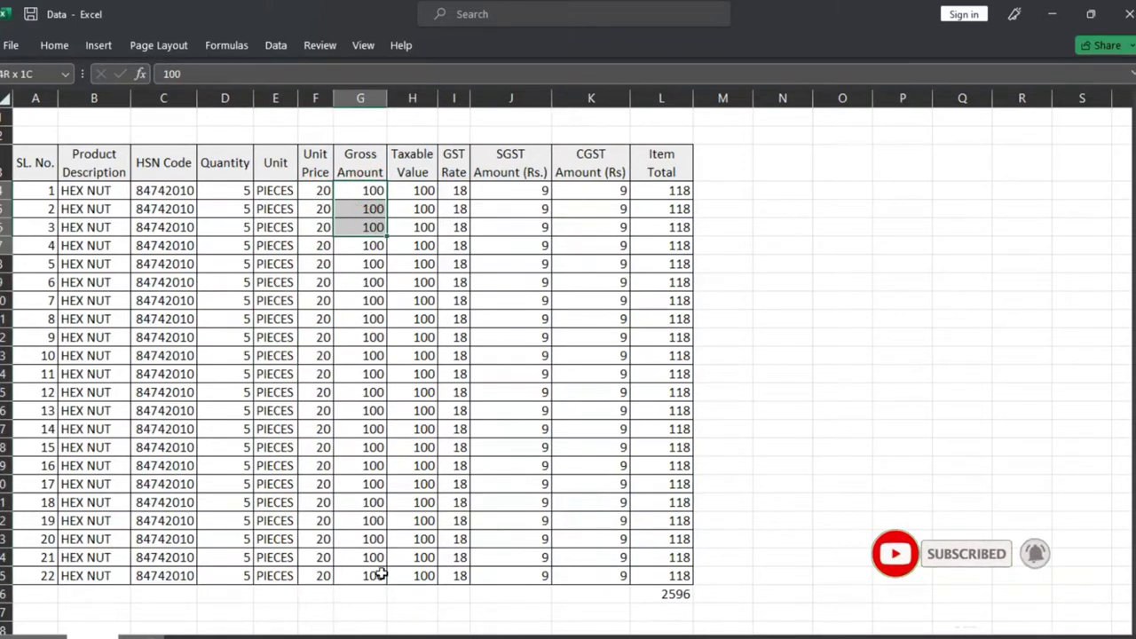
pyautogui.moveTo(426, 190); pyautogui.dragTo(419, 578)
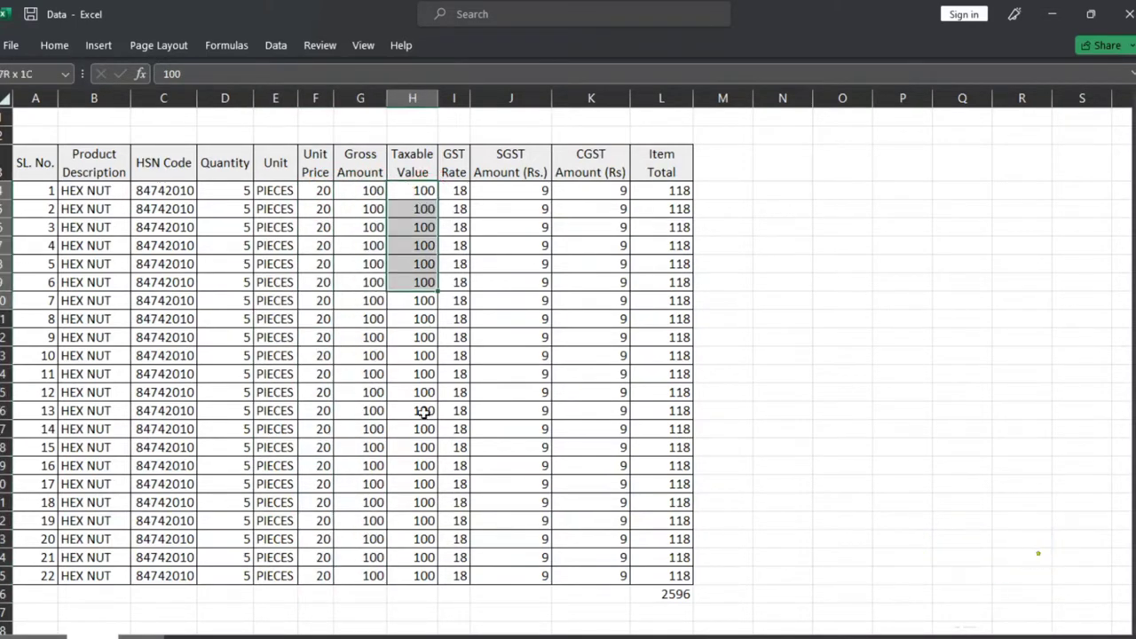
pyautogui.moveTo(458, 190); pyautogui.dragTo(454, 576)
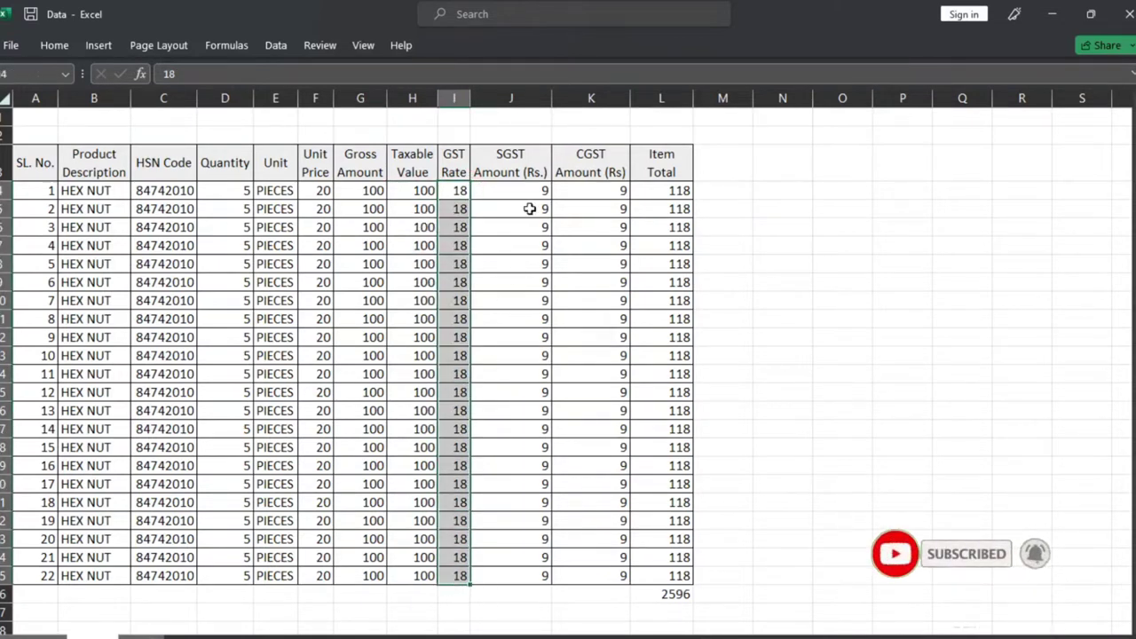
pyautogui.moveTo(532, 196); pyautogui.dragTo(527, 559)
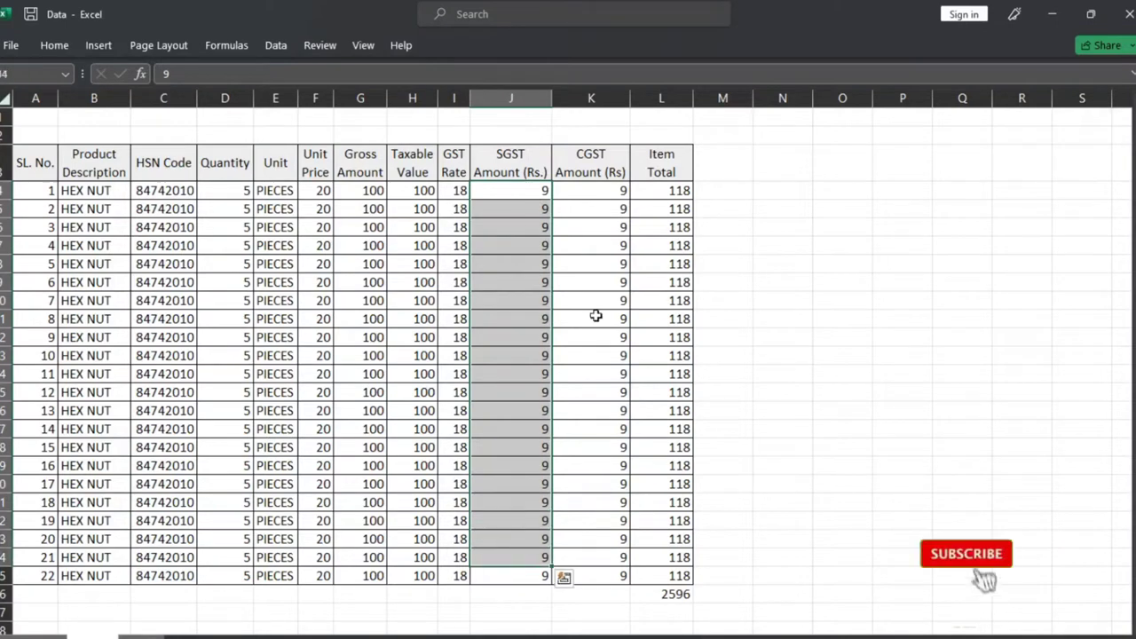
pyautogui.moveTo(614, 188)
pyautogui.mouseDown()
pyautogui.moveTo(591, 492)
pyautogui.moveTo(601, 588)
pyautogui.mouseUp()
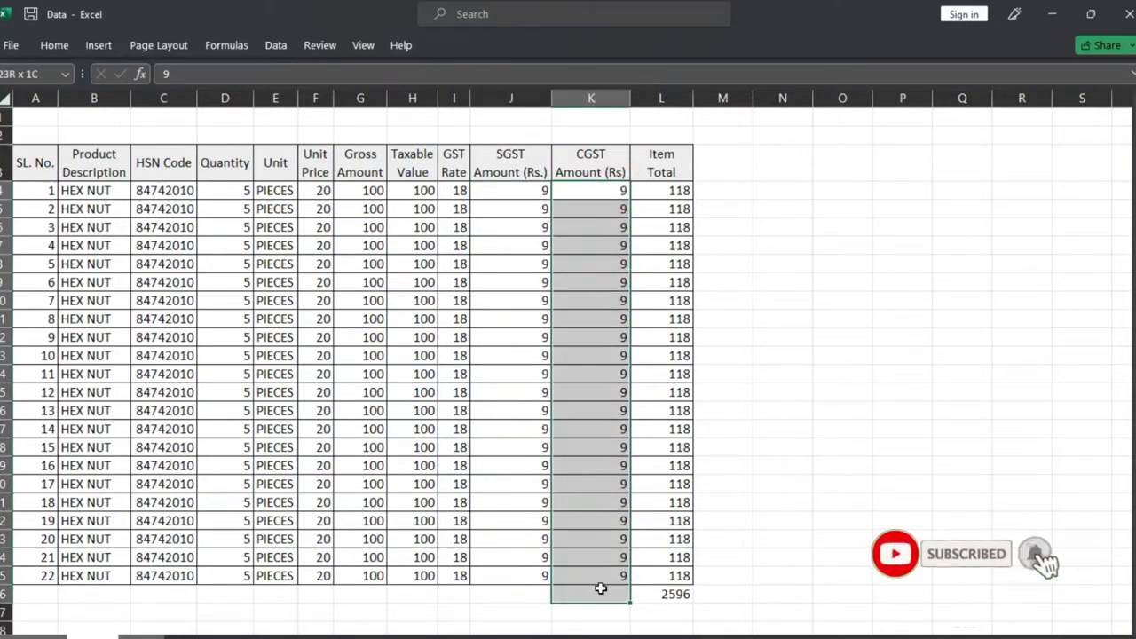
pyautogui.click(864, 231)
pyautogui.click(684, 190)
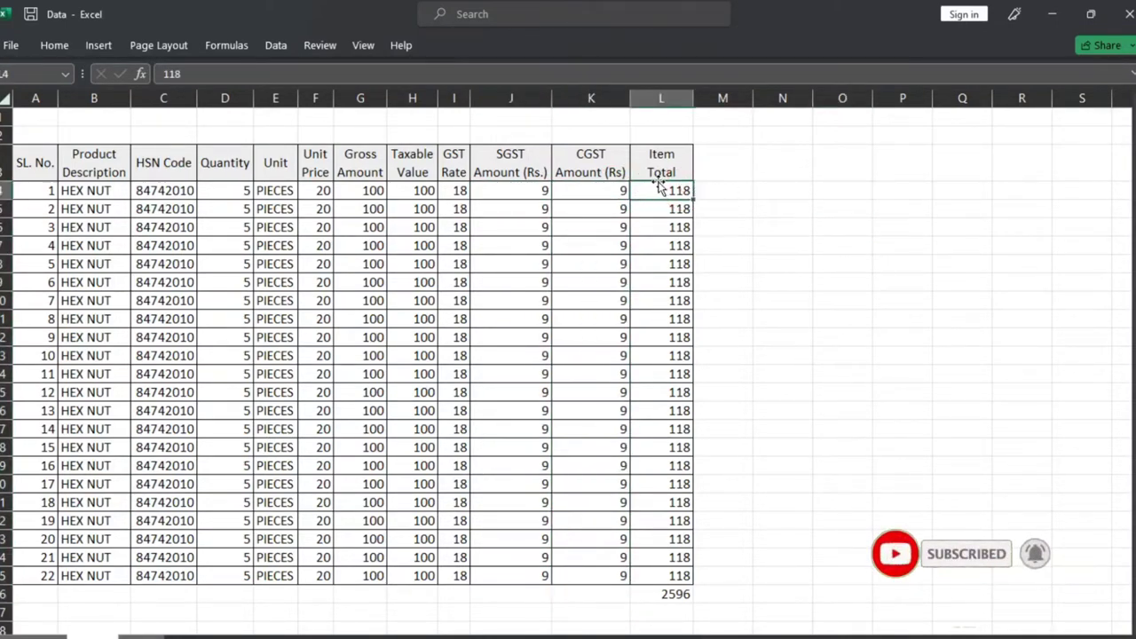
pyautogui.click(501, 189)
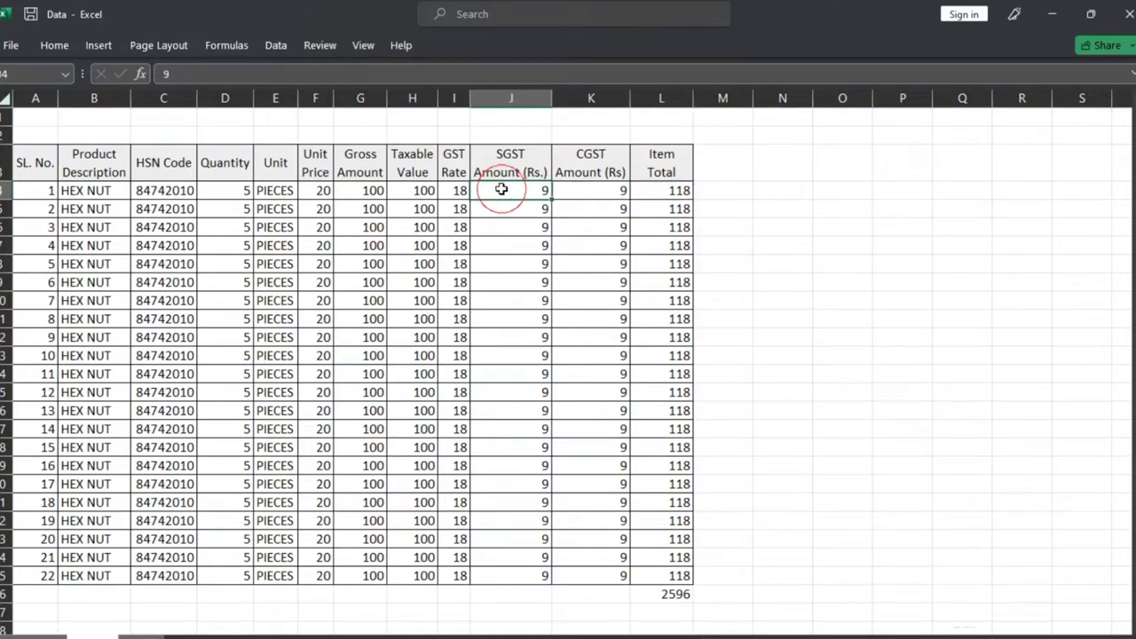
pyautogui.click(423, 187)
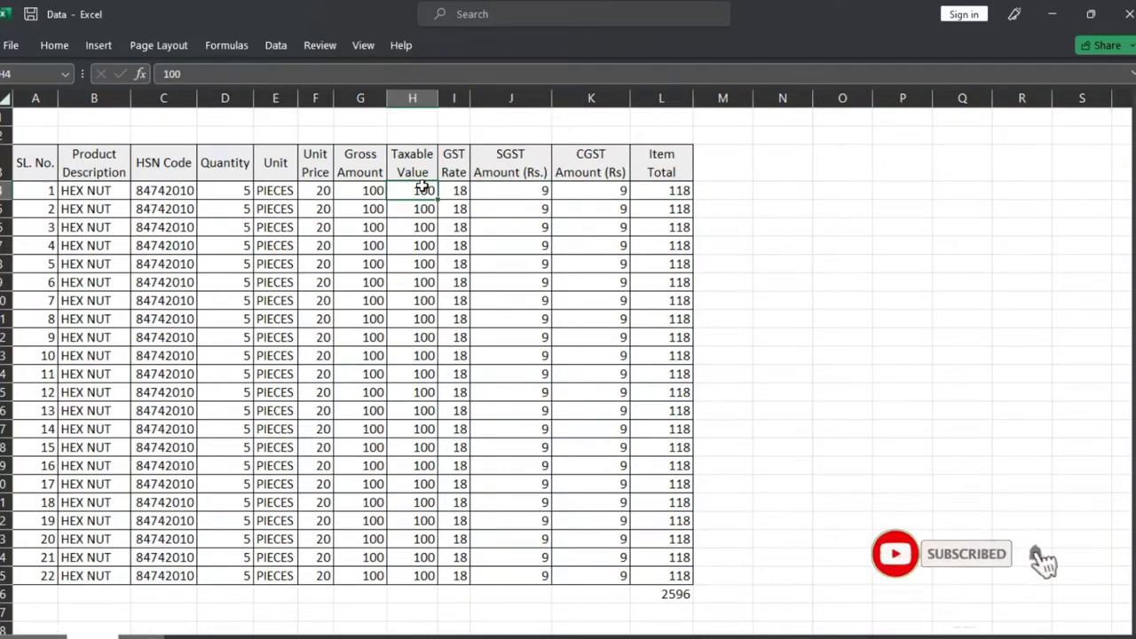
pyautogui.keyDown('ctrl'); pyautogui.click(527, 190); pyautogui.keyUp('ctrl')
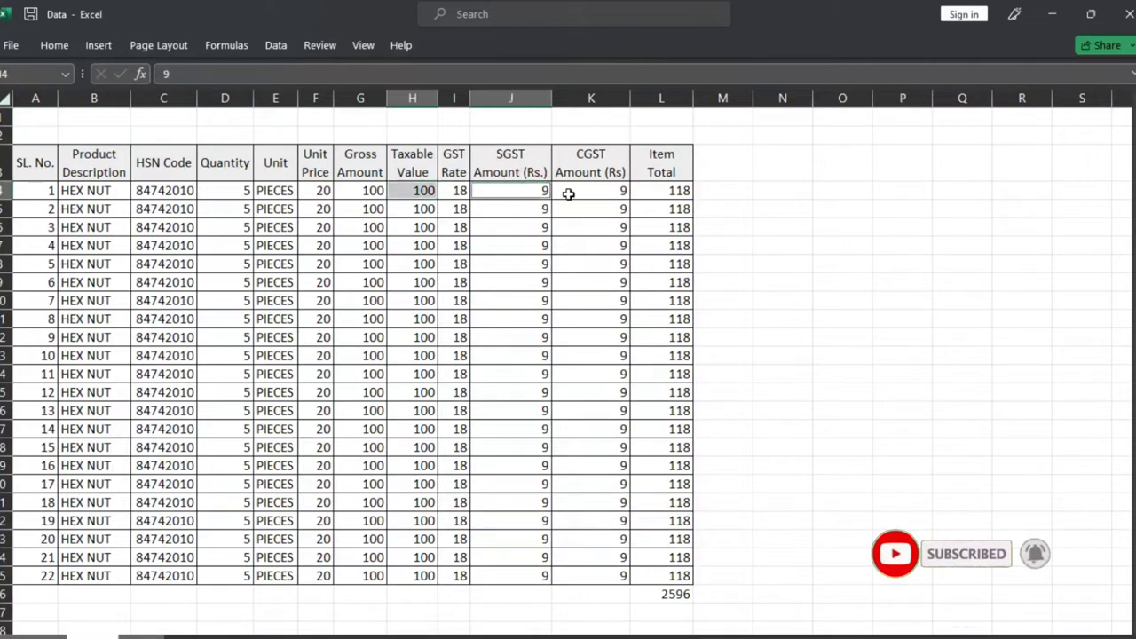
pyautogui.keyDown('ctrl'); pyautogui.click(596, 194); pyautogui.keyUp('ctrl')
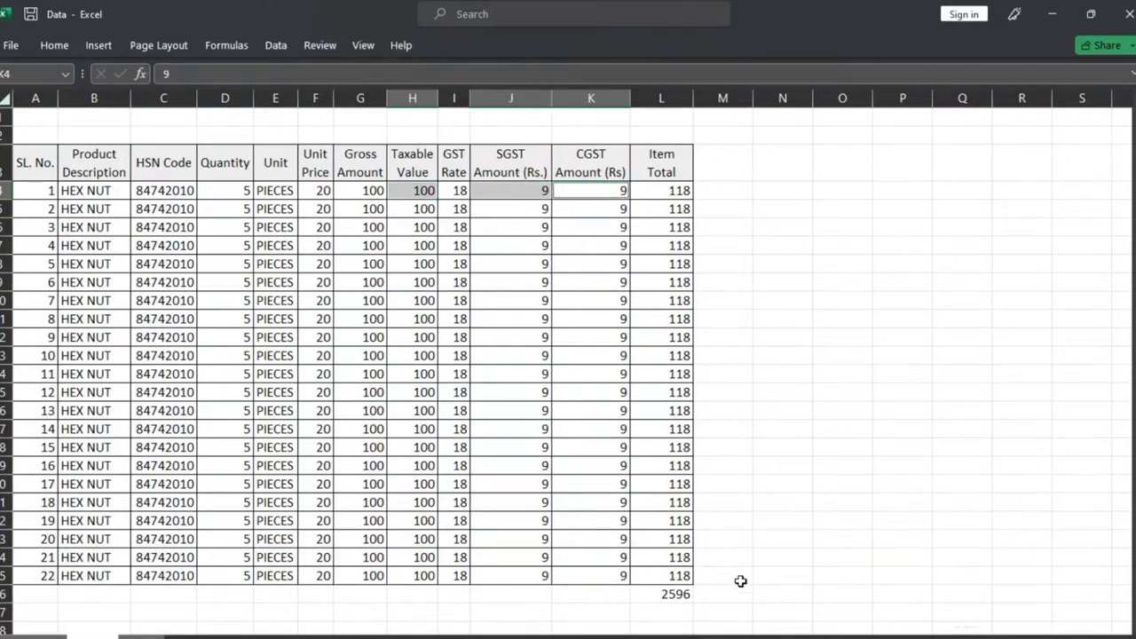
pyautogui.click(688, 192)
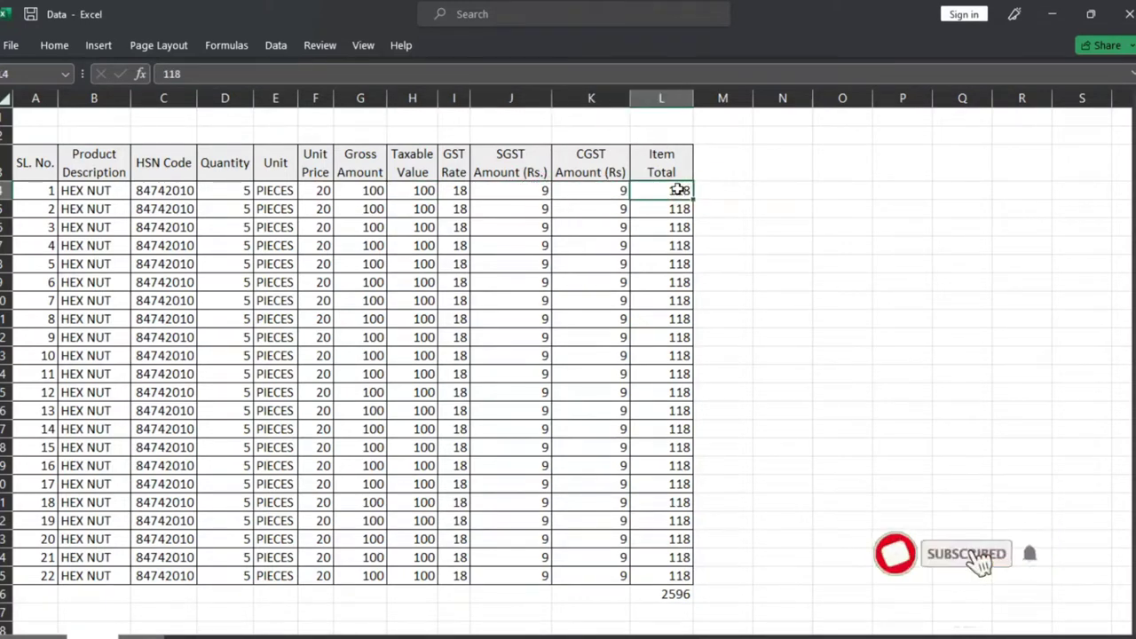
pyautogui.click(594, 226)
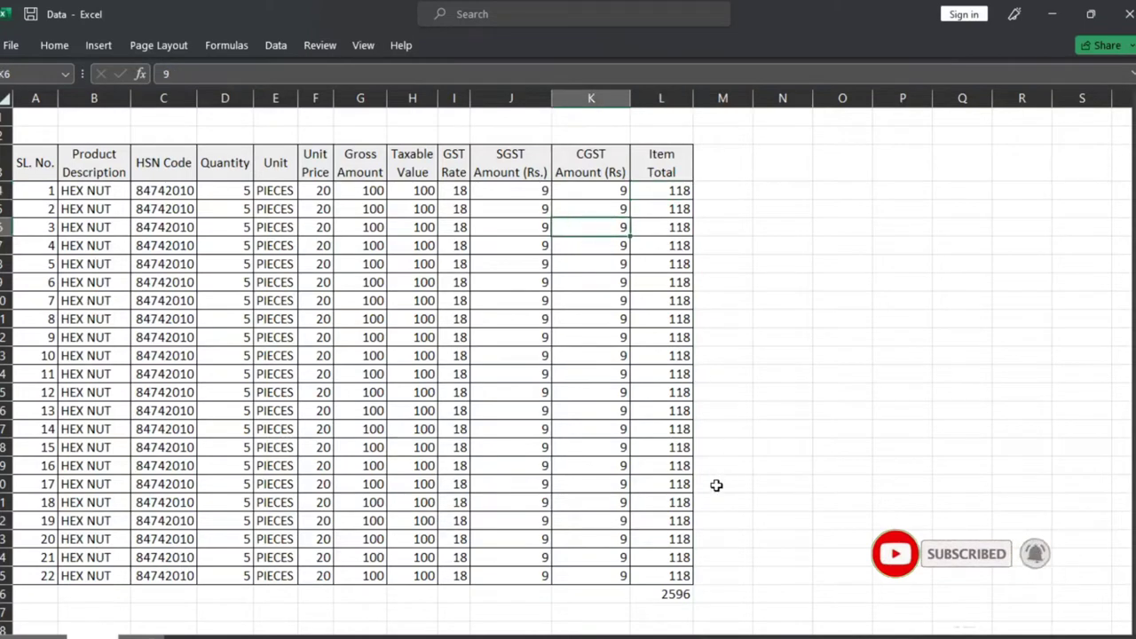
# - Format the 2596 grand total in L26 as bold, size 14 and red
pyautogui.click(667, 595)
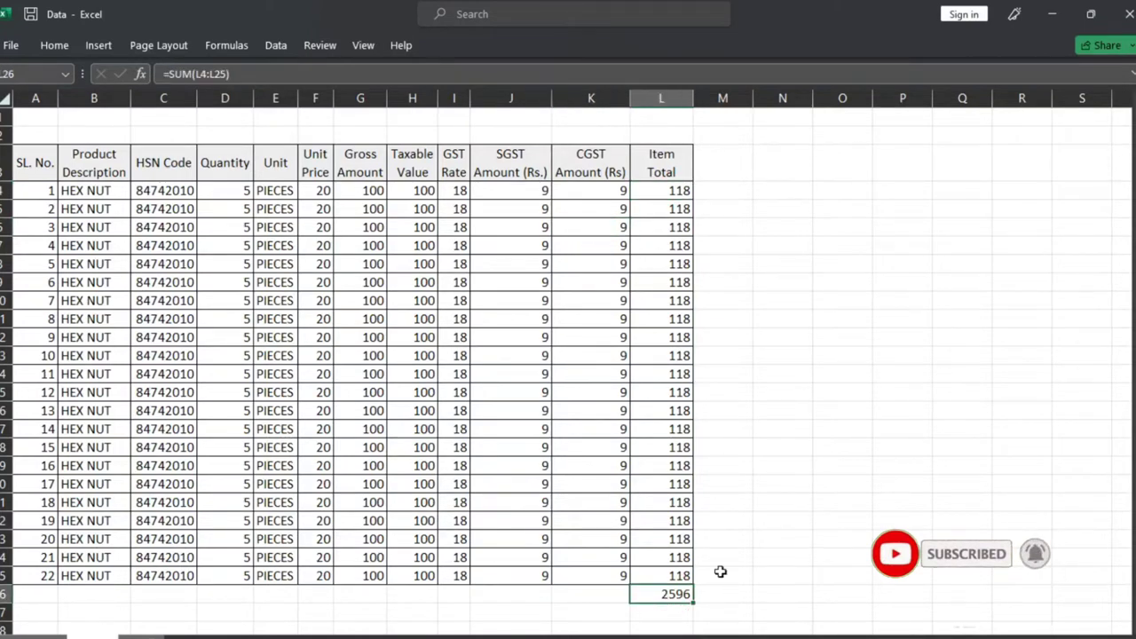
pyautogui.click(59, 45)
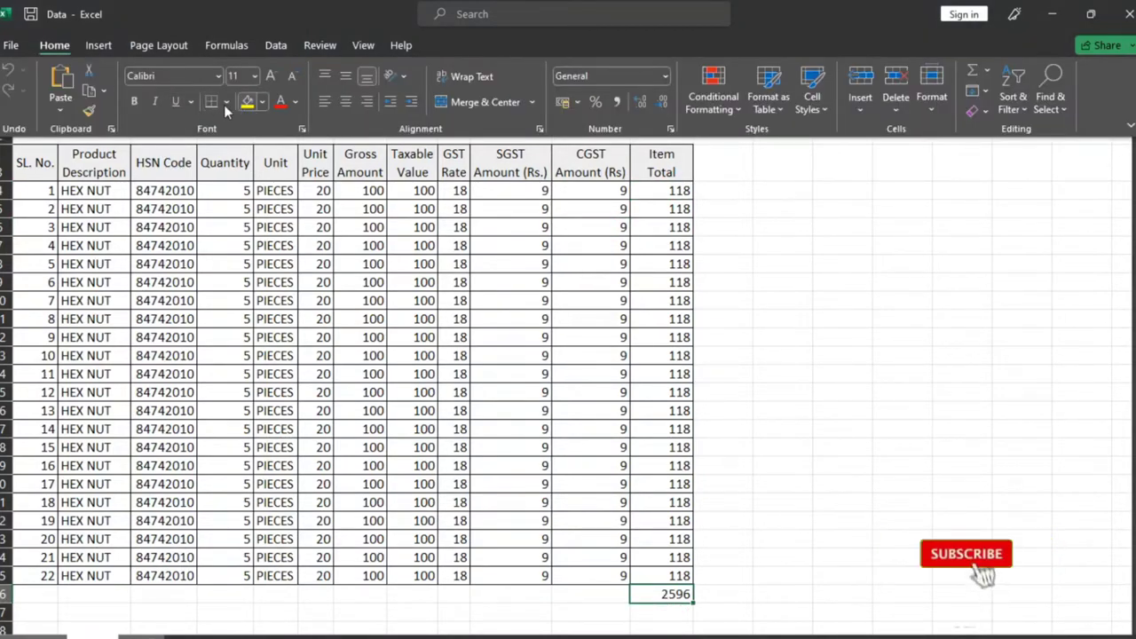
pyautogui.click(272, 78)
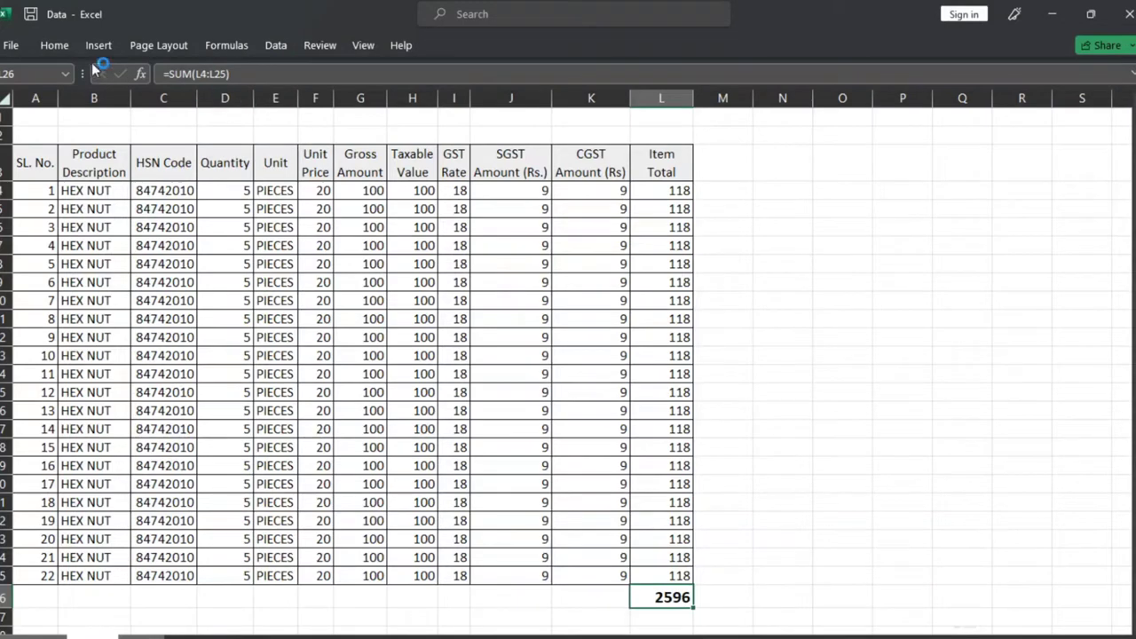
pyautogui.click(52, 45)
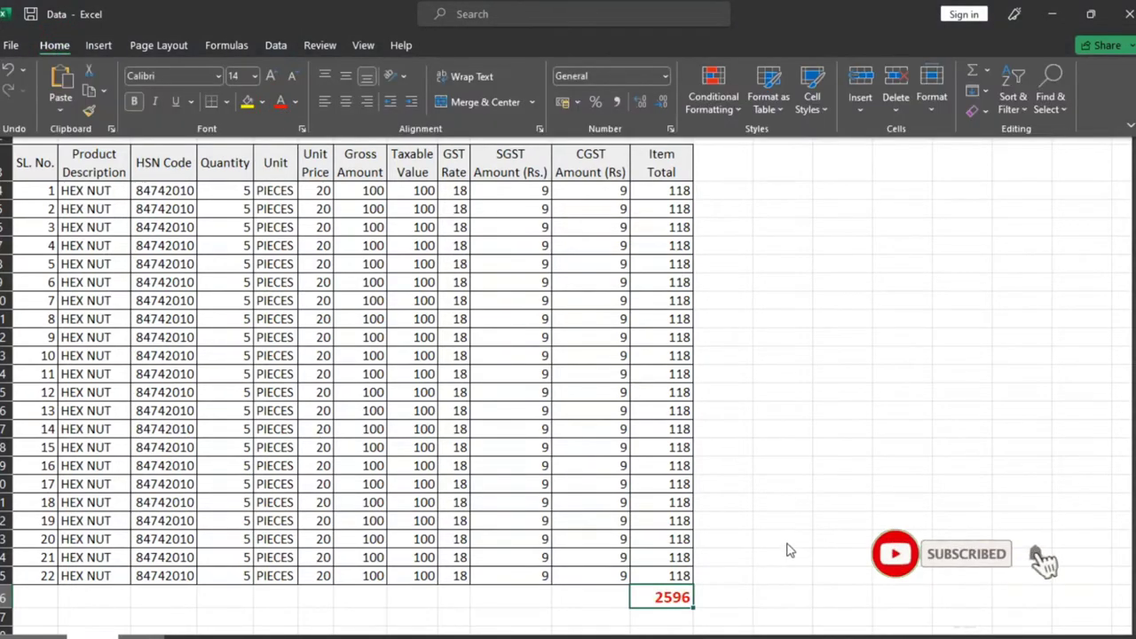
pyautogui.click(786, 486)
pyautogui.click(669, 591)
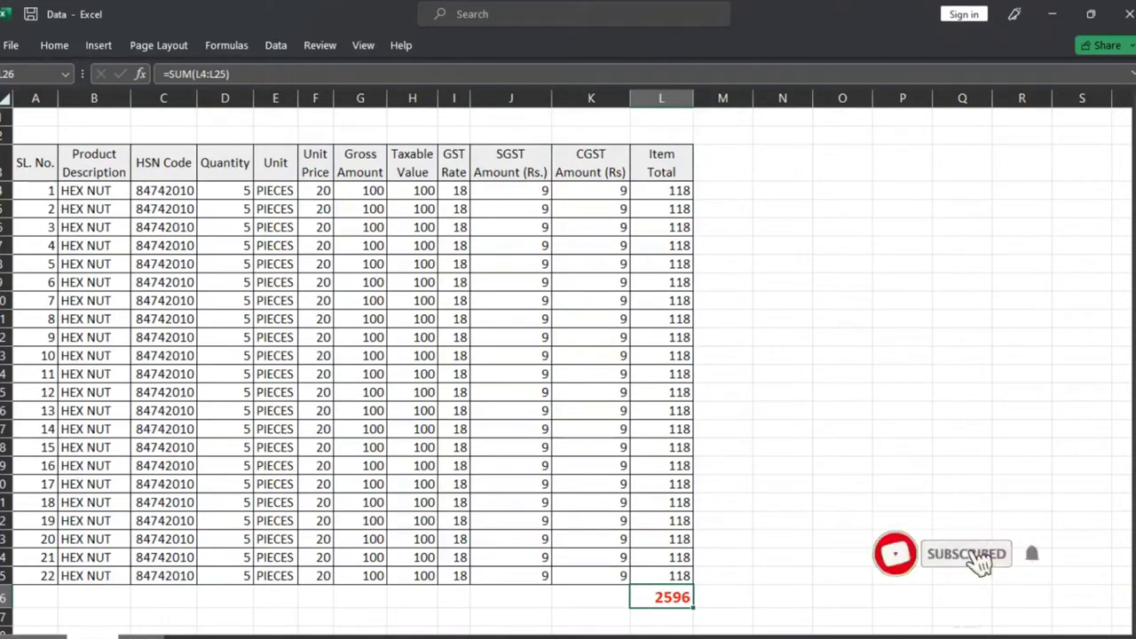
# - Open the Format B workbook's Seller GSTIN Details sheet and check the GSTIN and Phone Number fields
pyautogui.moveTo(705, 634)
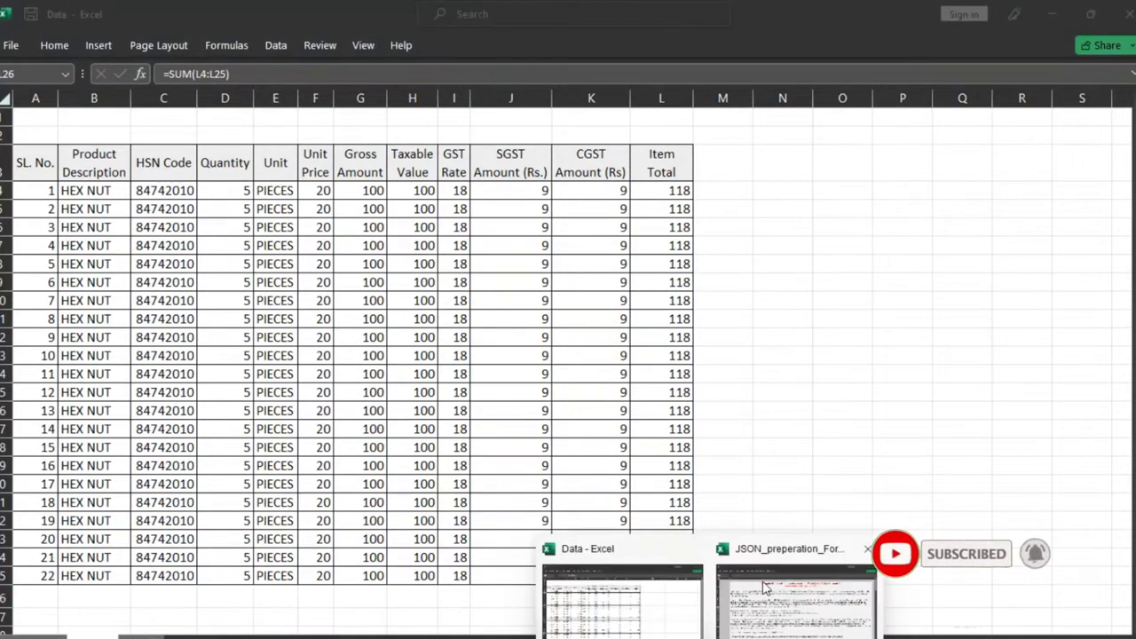
pyautogui.click(767, 589)
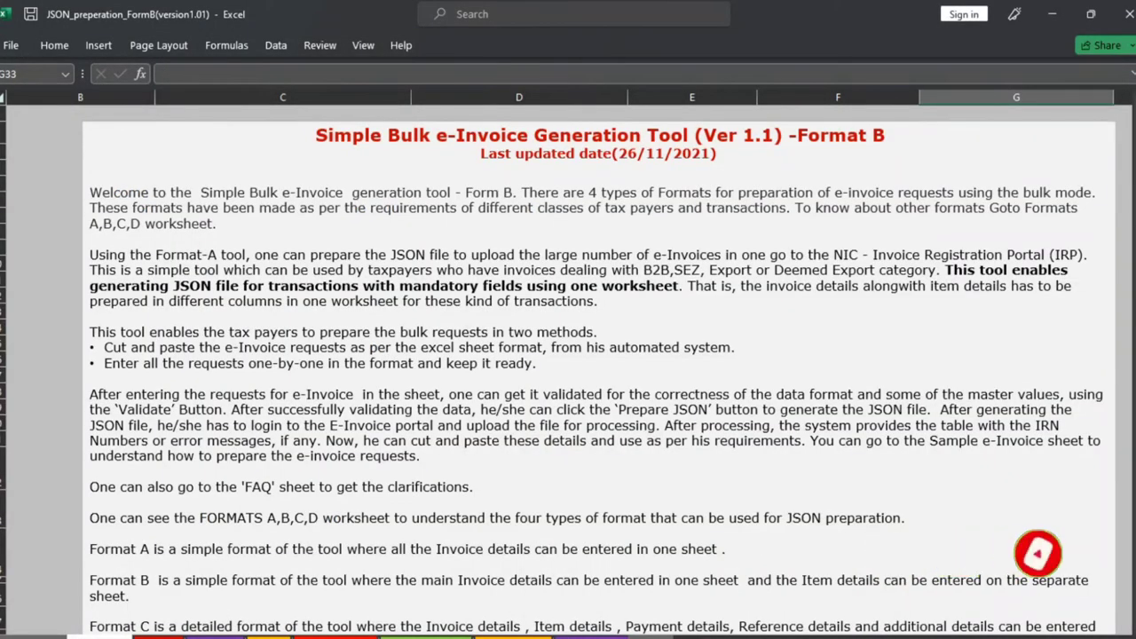
pyautogui.click(160, 635)
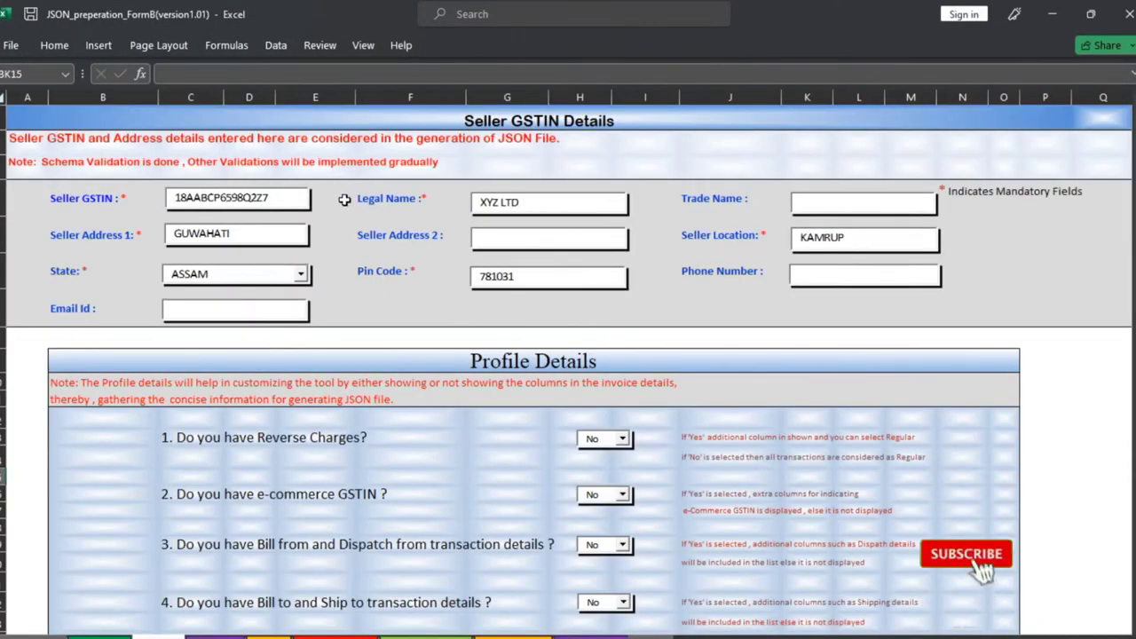
pyautogui.click(282, 203)
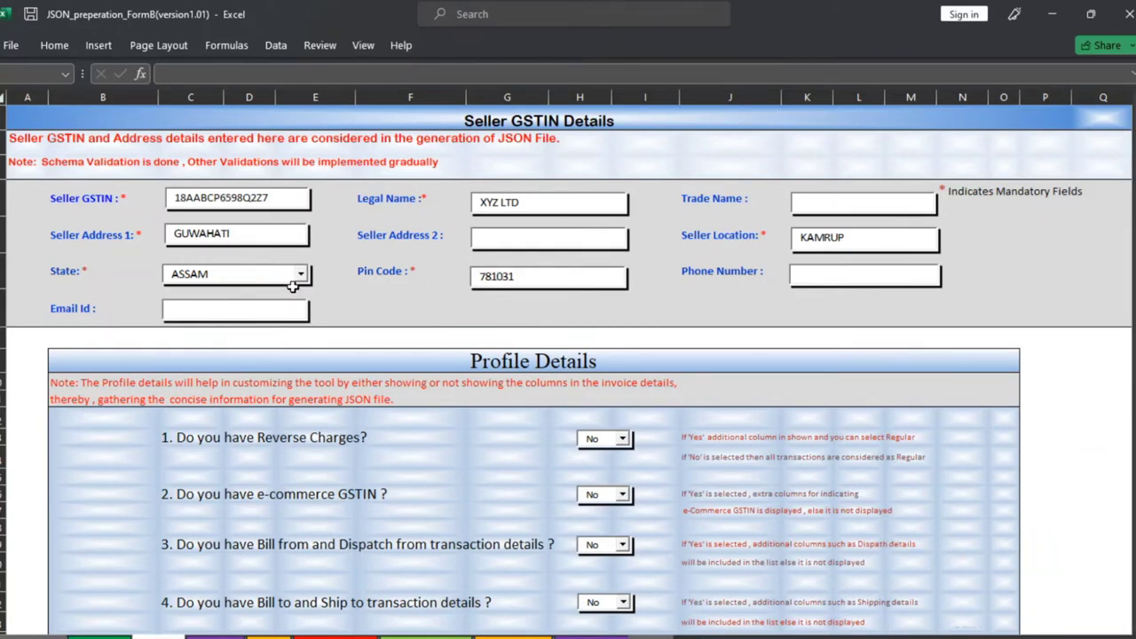
pyautogui.click(804, 273)
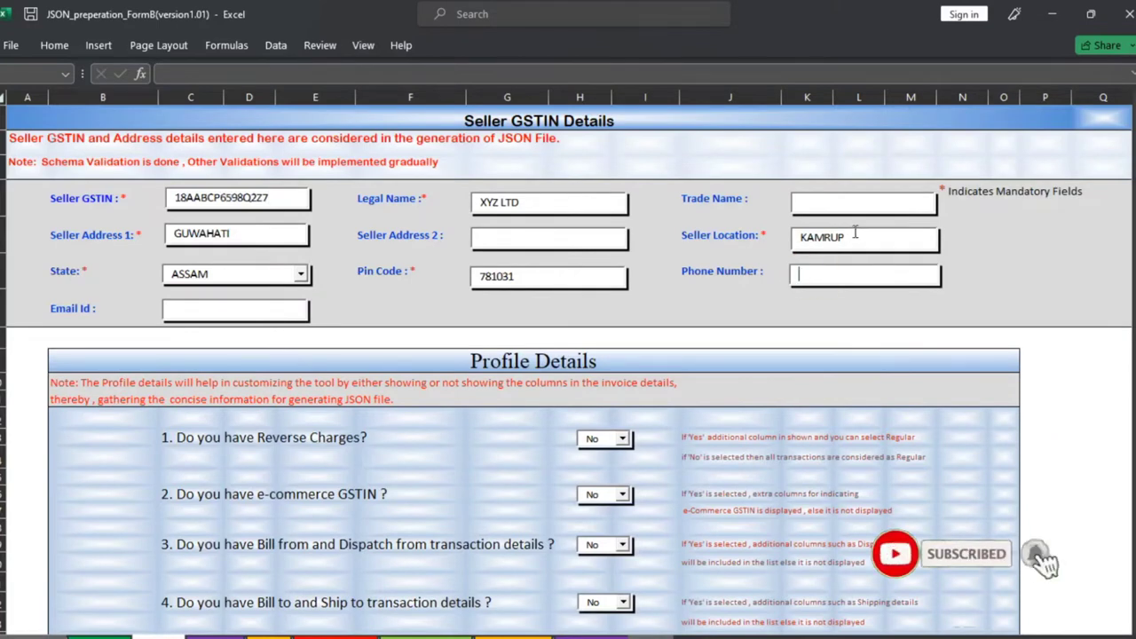
# - Review the Profile Details, keeping Reverse Charges and e-commerce GSTIN answered No
pyautogui.scroll(-2, 668, 291)
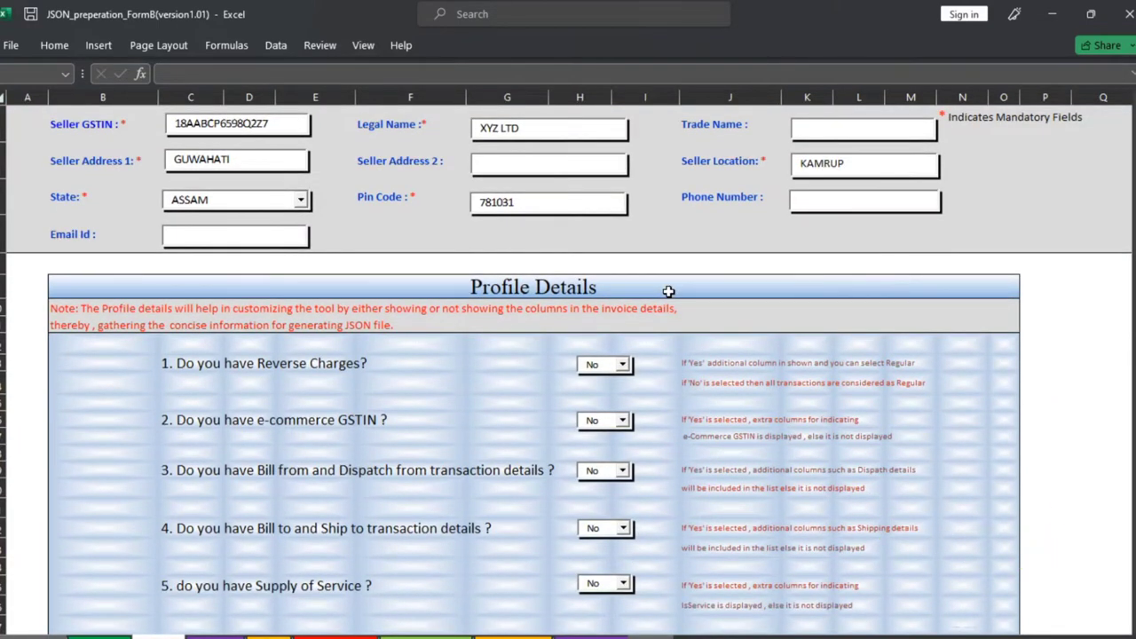
pyautogui.scroll(-3, 668, 292)
pyautogui.scroll(-2, 669, 291)
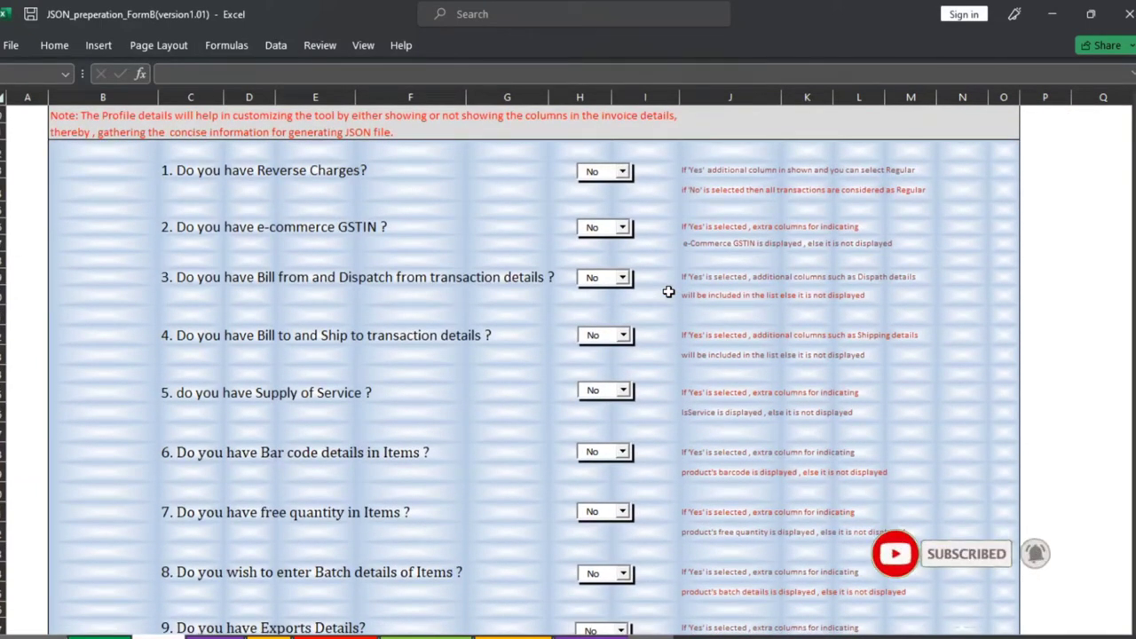
pyautogui.scroll(-1, 669, 291)
pyautogui.scroll(-1, 669, 292)
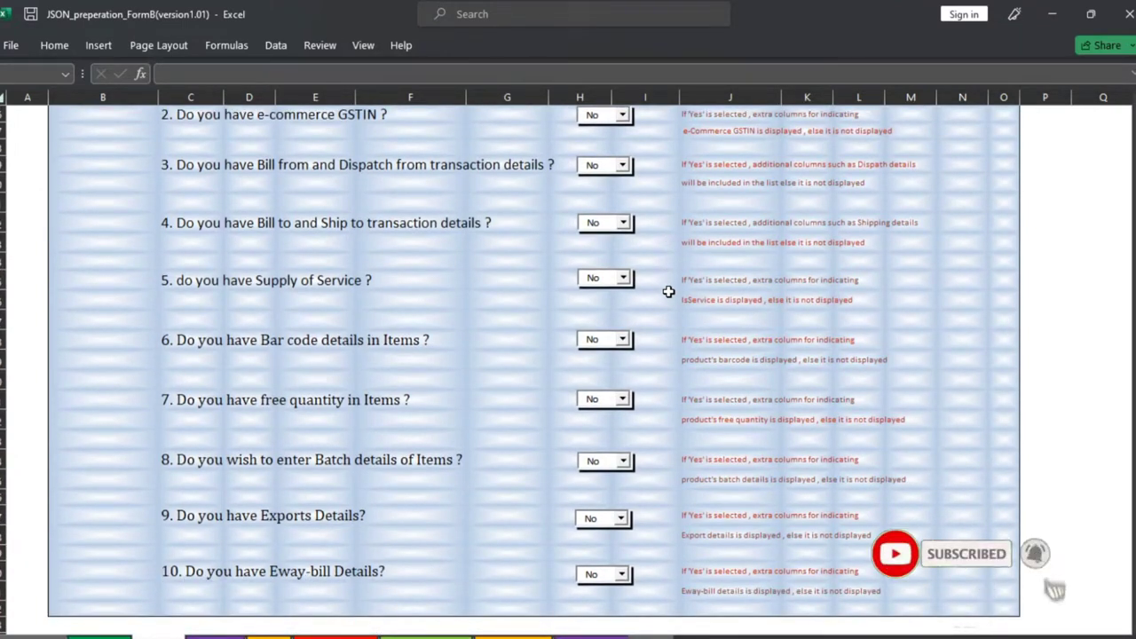
pyautogui.scroll(-2, 668, 291)
pyautogui.scroll(4, 665, 292)
pyautogui.scroll(3, 663, 291)
pyautogui.scroll(-5, 663, 291)
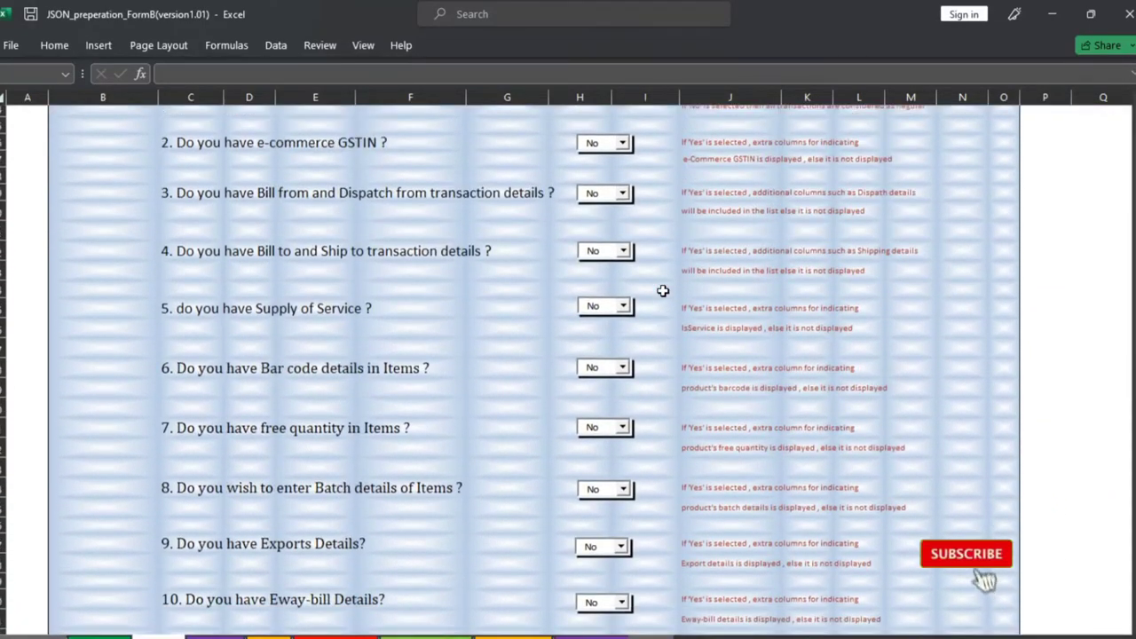
pyautogui.scroll(3, 663, 291)
pyautogui.click(622, 255)
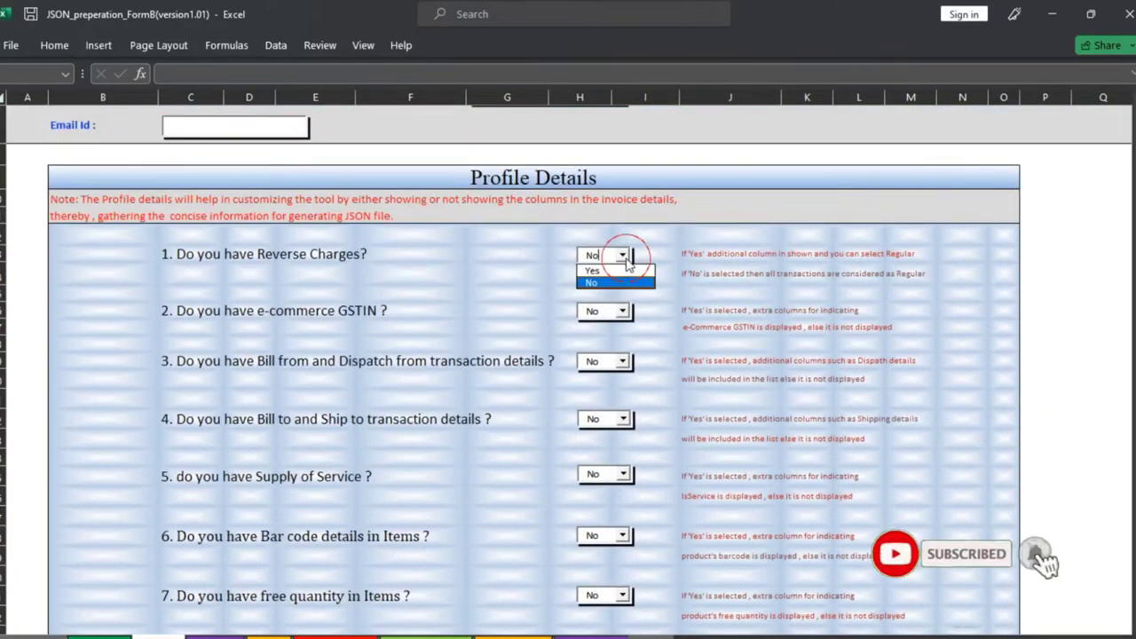
pyautogui.click(686, 268)
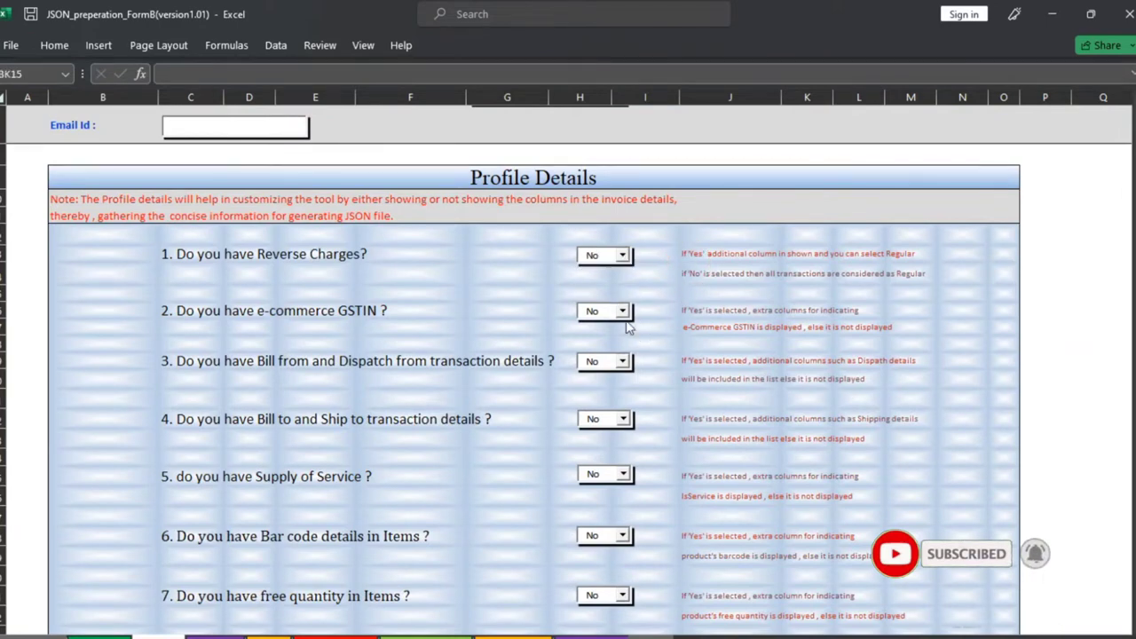
pyautogui.click(622, 310)
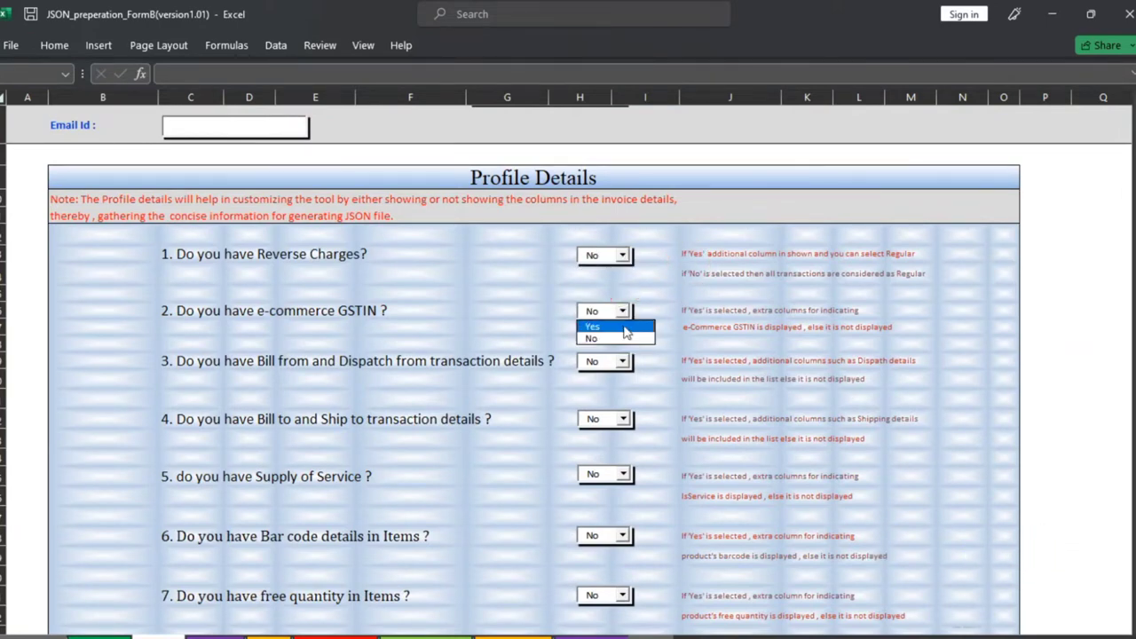
pyautogui.click(653, 331)
pyautogui.scroll(3, 634, 364)
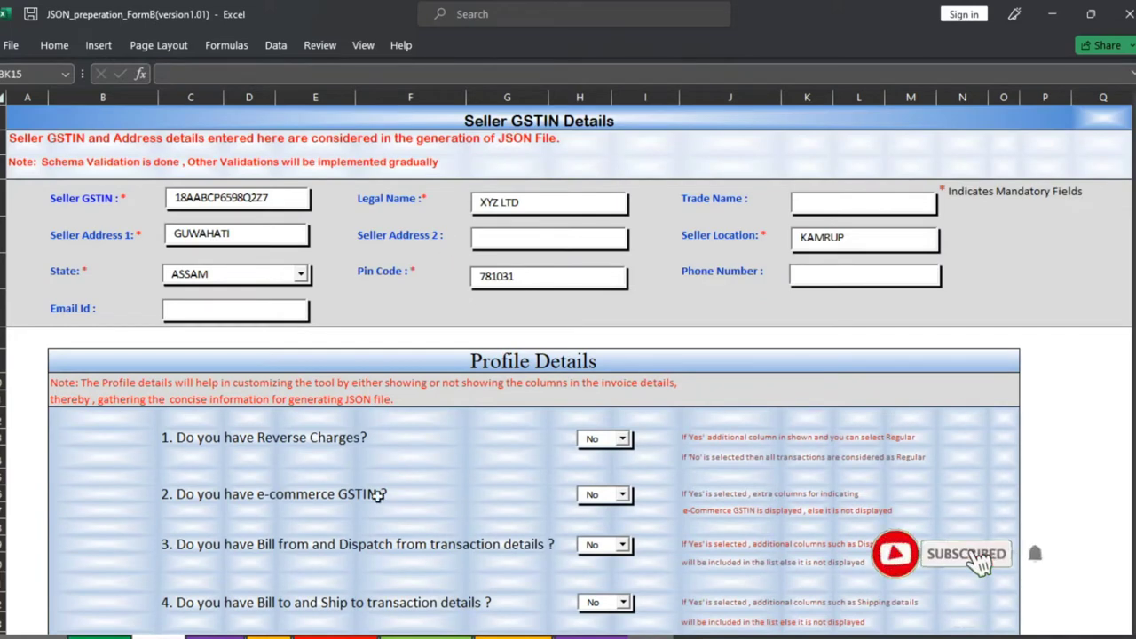
# - On the E-Invoice System sheet, verify B2B supply, Tax Invoice TM/G/1 dated 03/11/2022, and buyer GSTIN
pyautogui.hotkey('ctrl', 'pagedown')
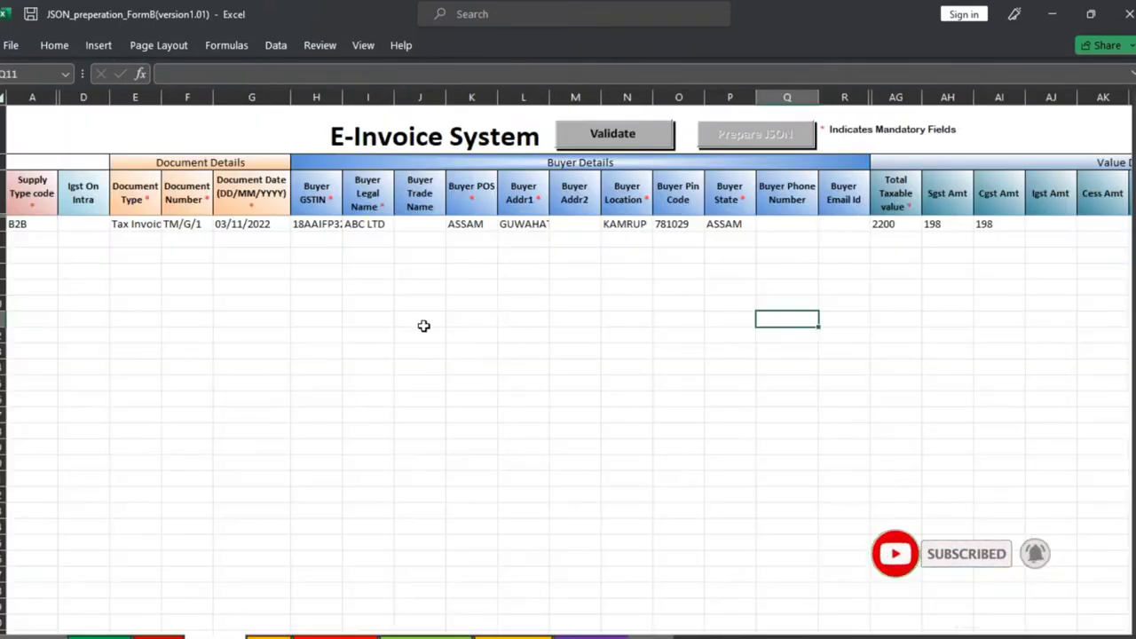
pyautogui.click(44, 227)
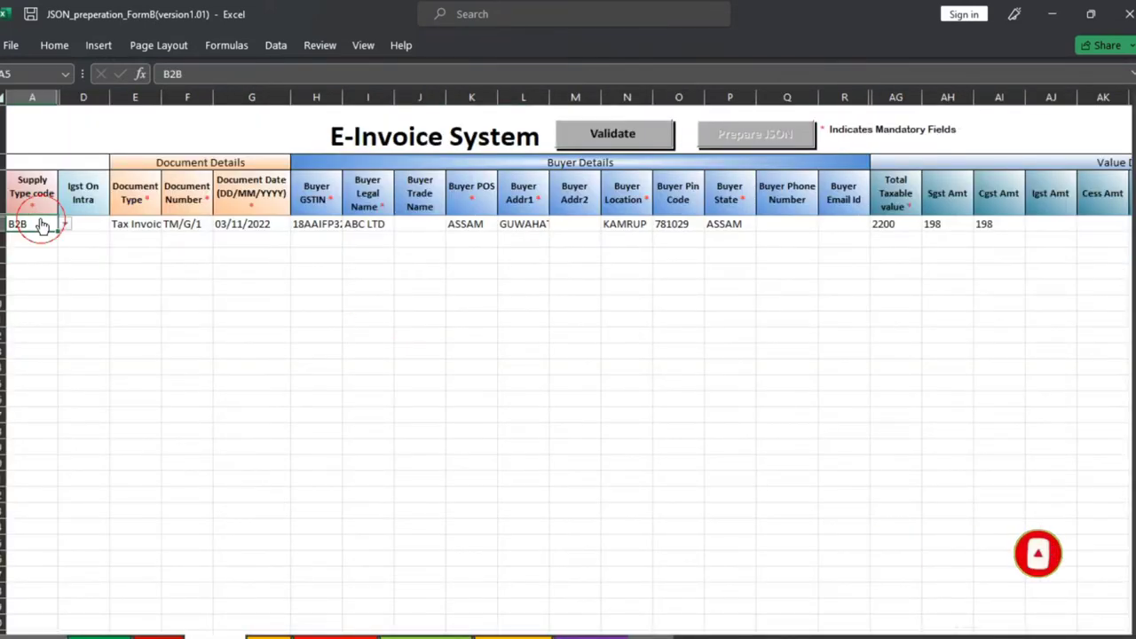
pyautogui.click(63, 228)
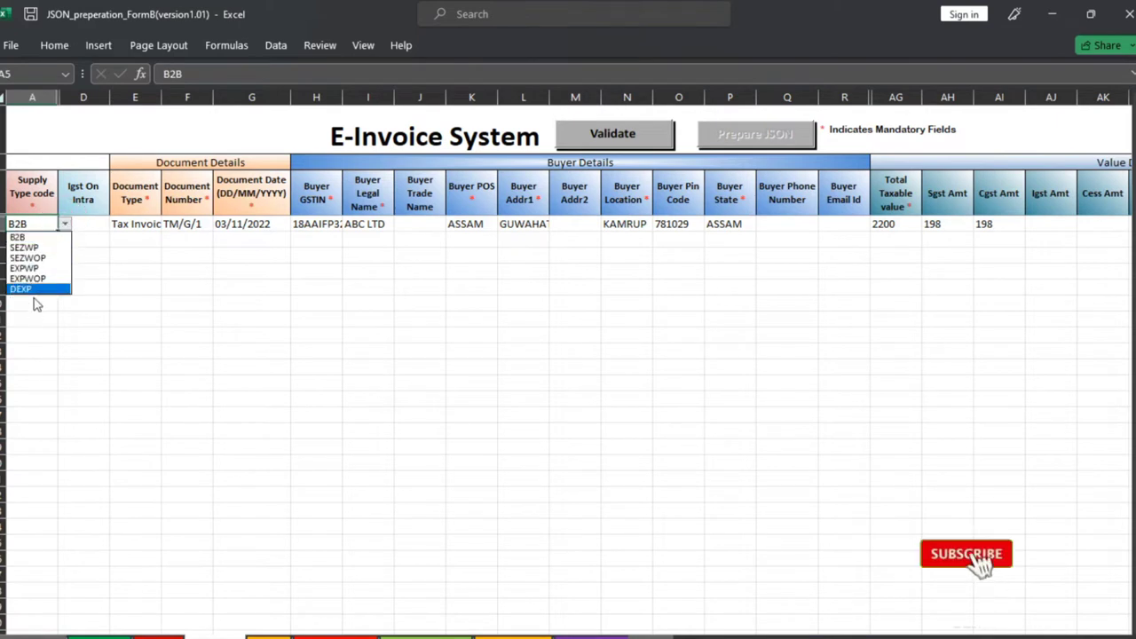
pyautogui.click(42, 231)
pyautogui.click(116, 227)
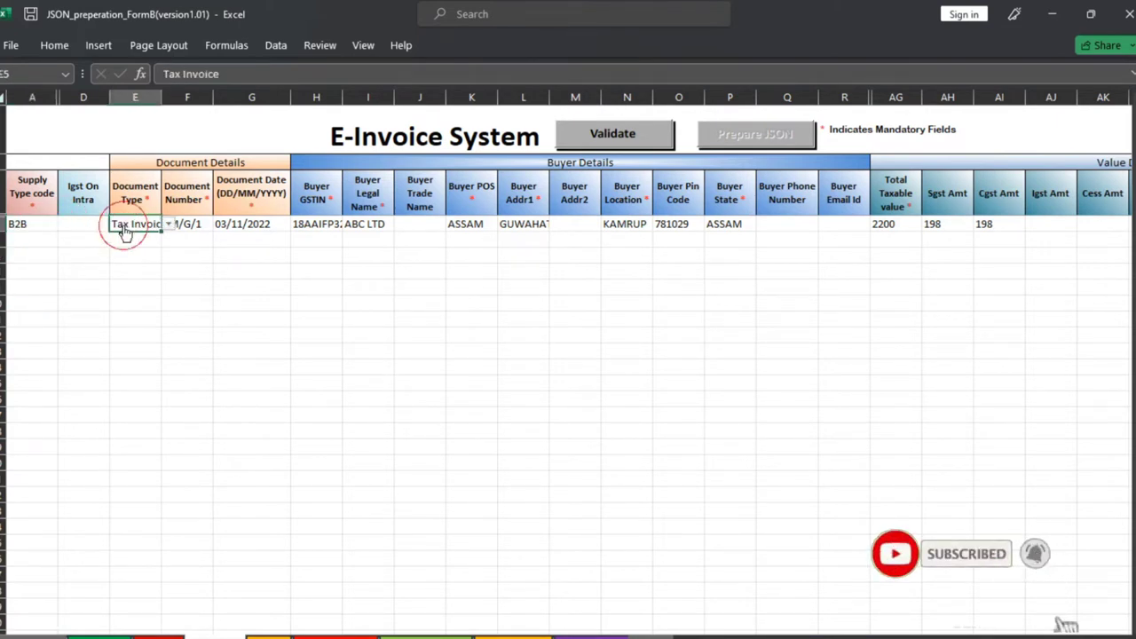
pyautogui.click(167, 225)
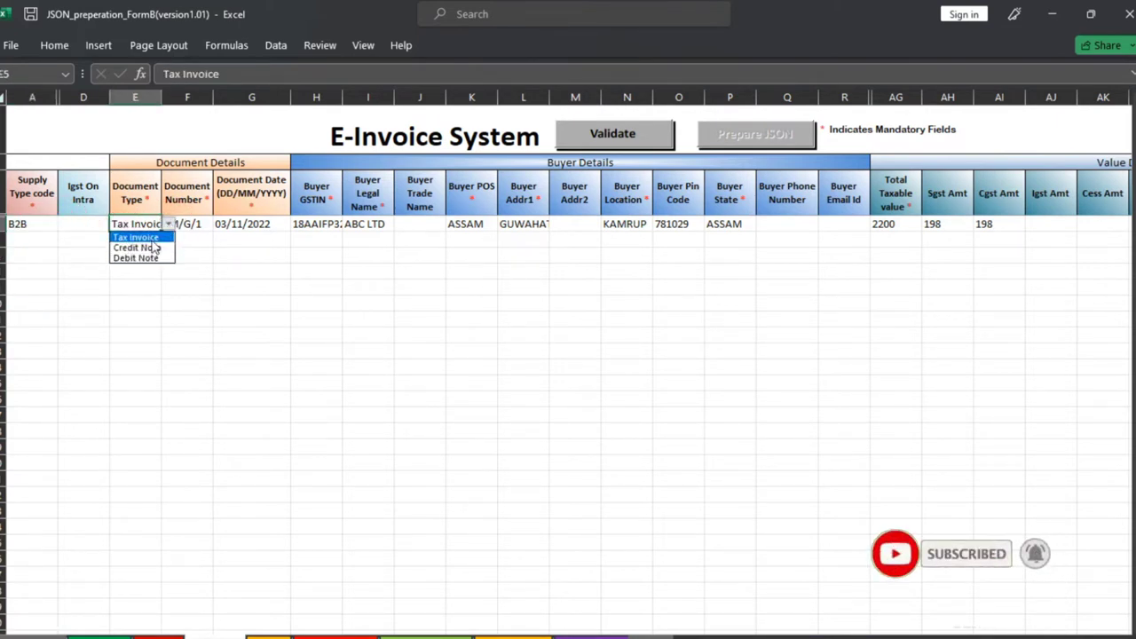
pyautogui.click(138, 237)
pyautogui.click(221, 260)
pyautogui.click(192, 227)
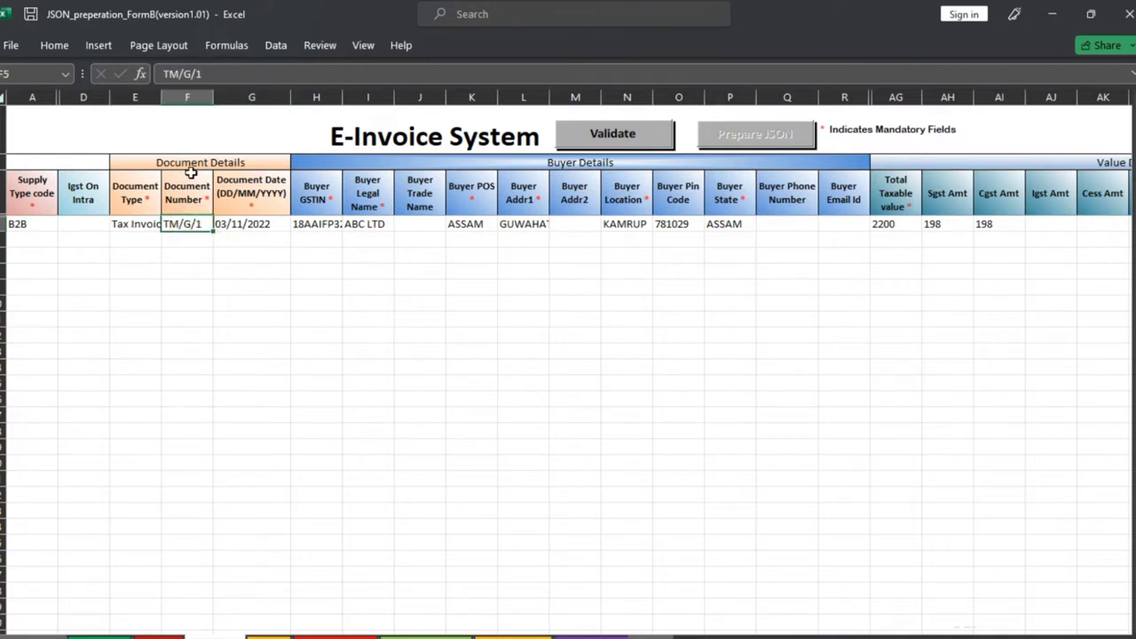
pyautogui.click(248, 224)
pyautogui.click(324, 223)
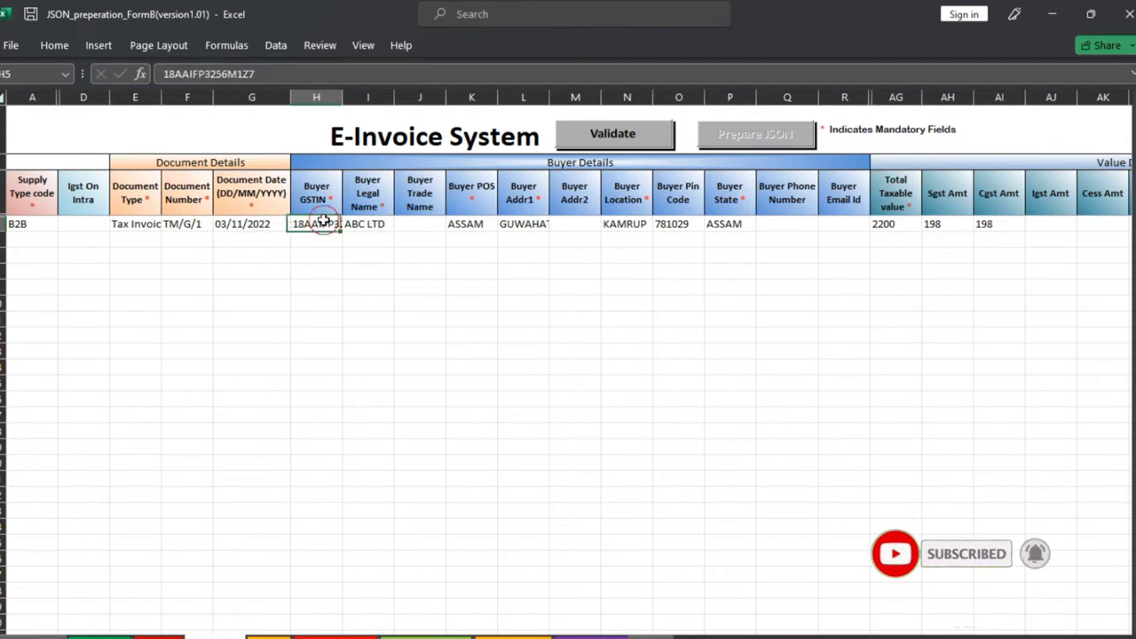
pyautogui.press('F2')
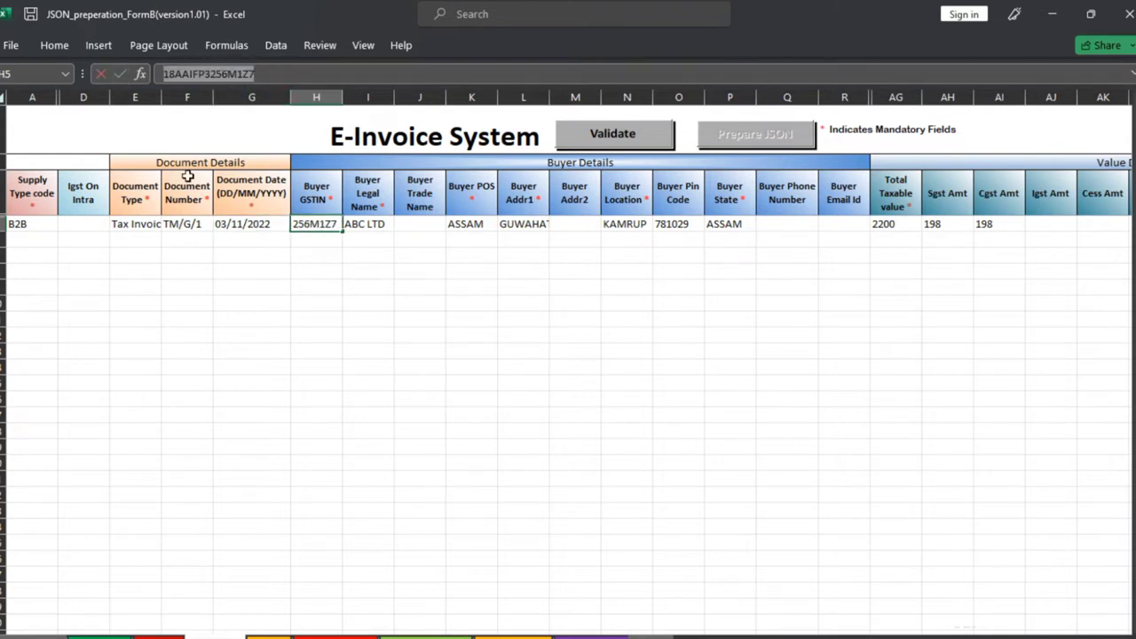
pyautogui.click(325, 258)
# - Verify buyer ABC LTD, POS ASSAM, address GUWAHATI, location KAMRUP, pin 781029, state ASSAM
pyautogui.click(367, 224)
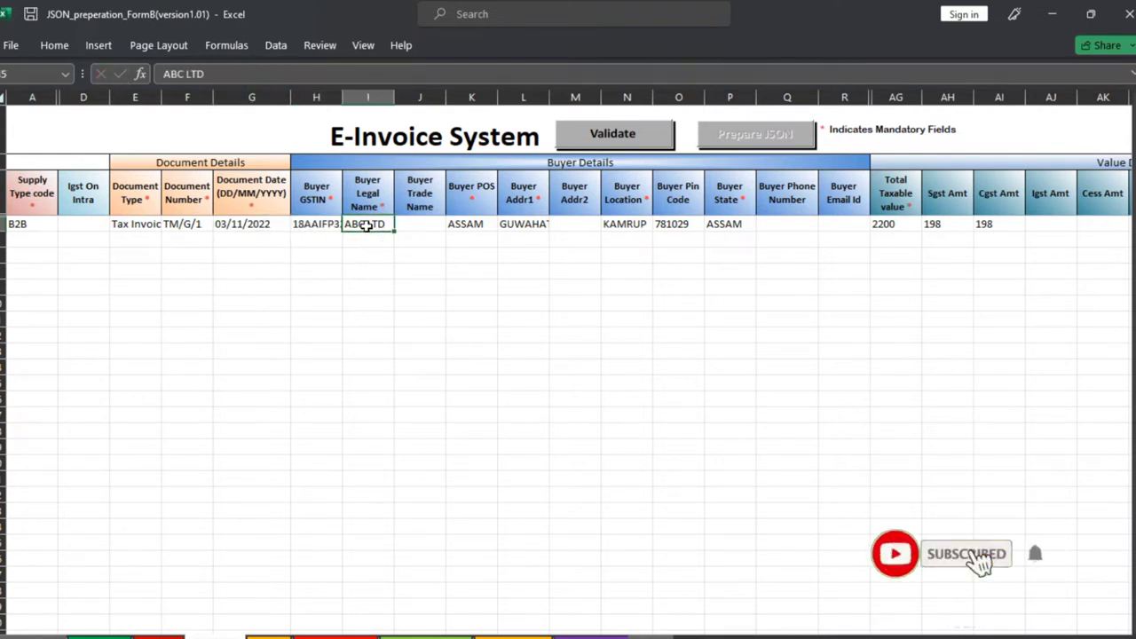
pyautogui.click(484, 227)
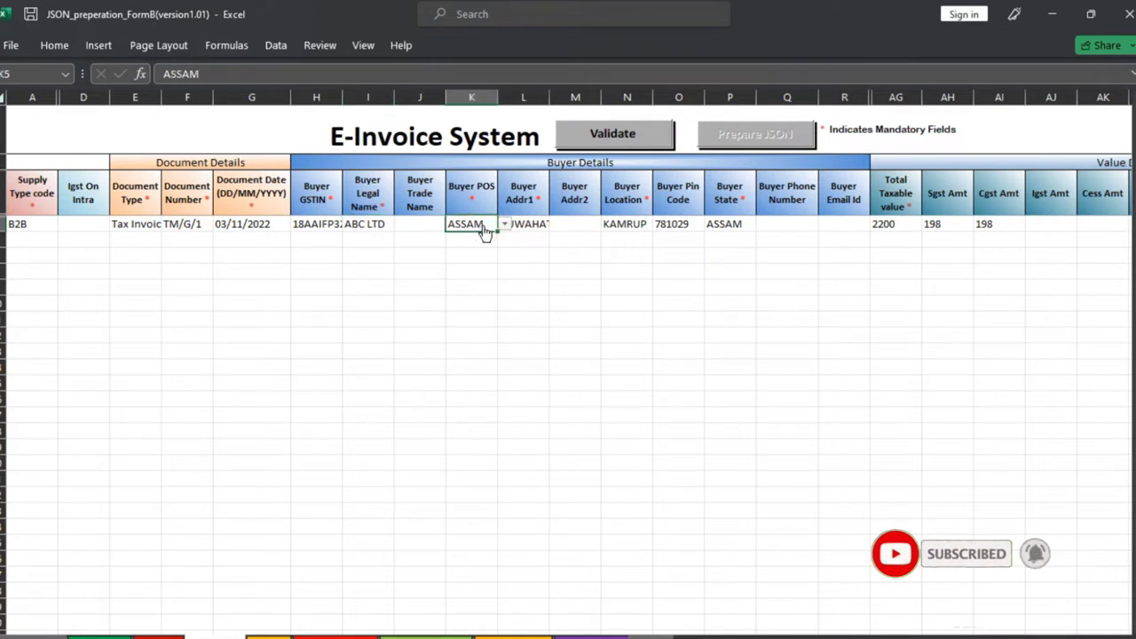
pyautogui.click(502, 226)
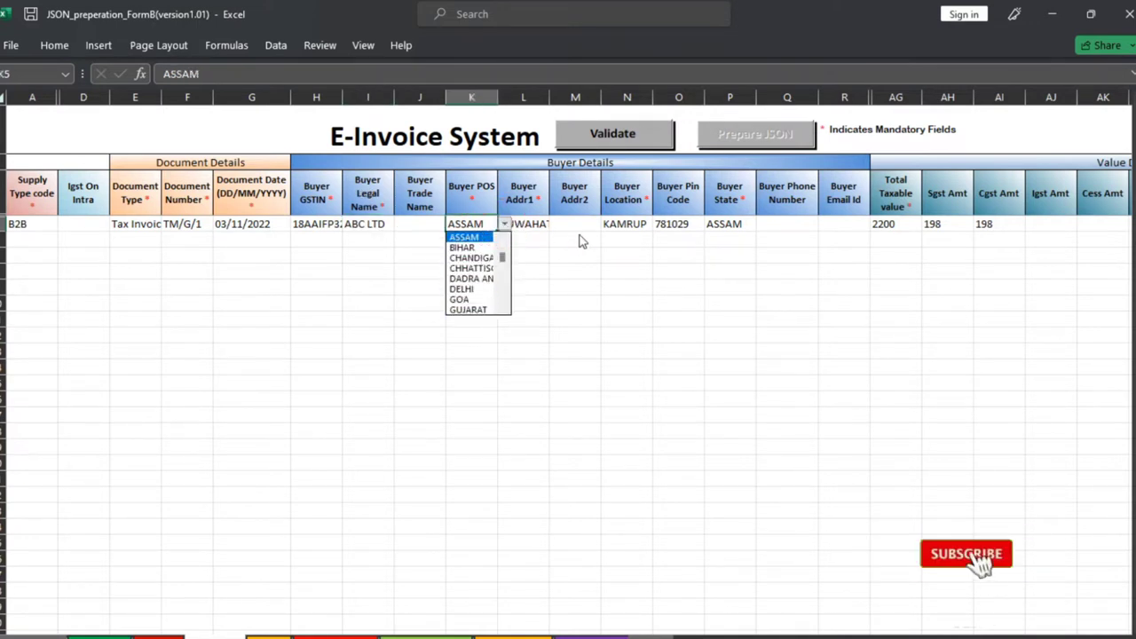
pyautogui.click(482, 238)
pyautogui.click(537, 224)
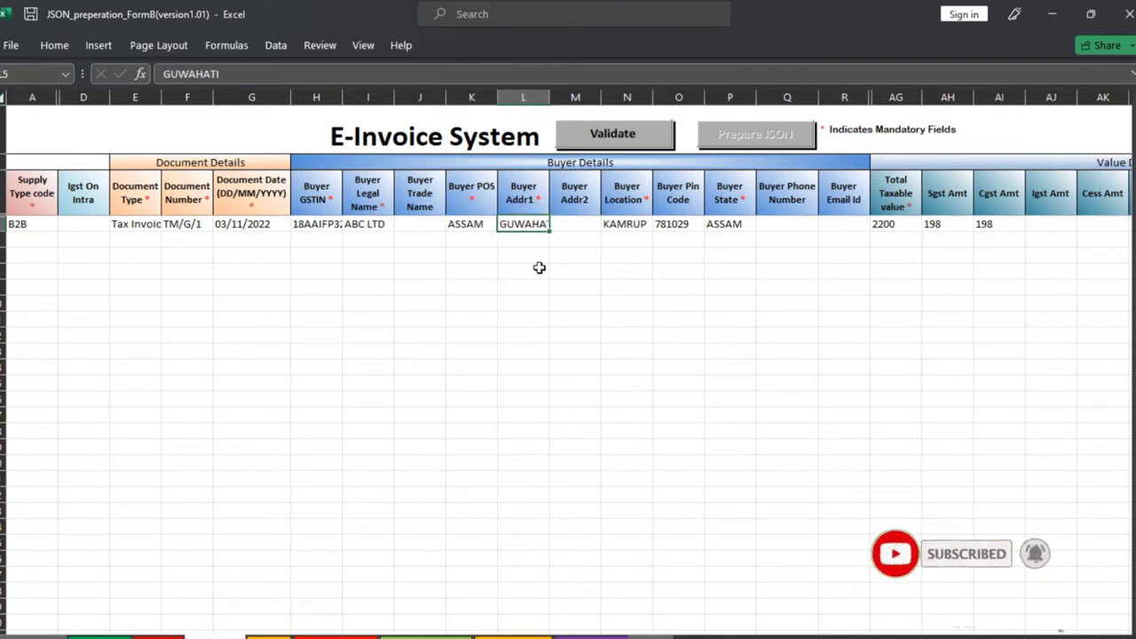
pyautogui.click(616, 227)
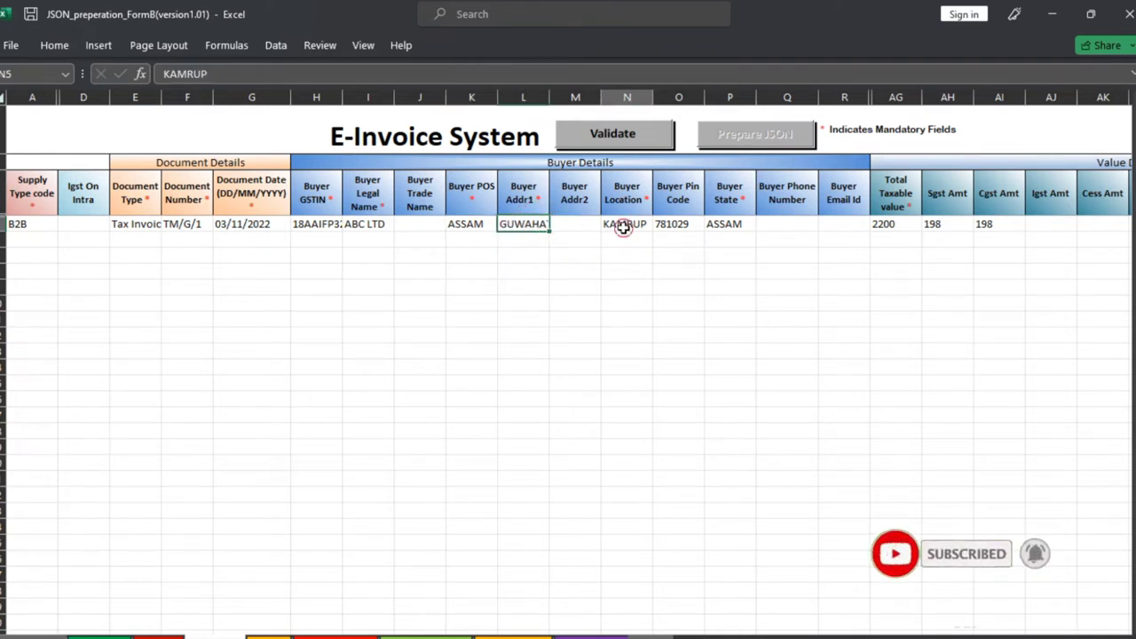
pyautogui.click(679, 231)
pyautogui.click(725, 228)
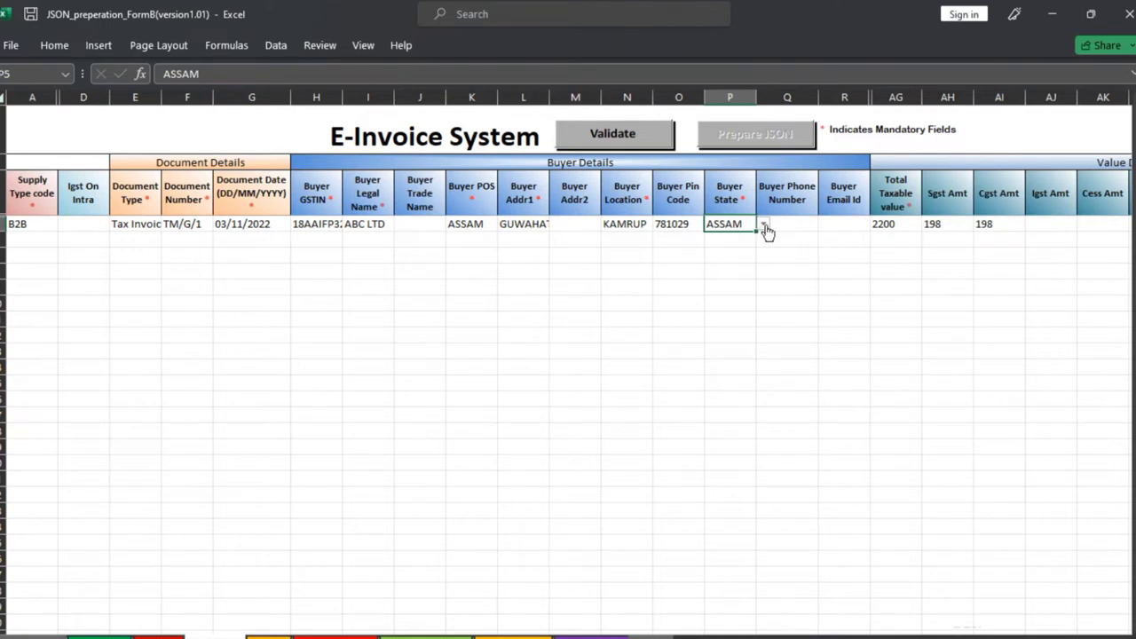
pyautogui.click(763, 224)
pyautogui.click(815, 273)
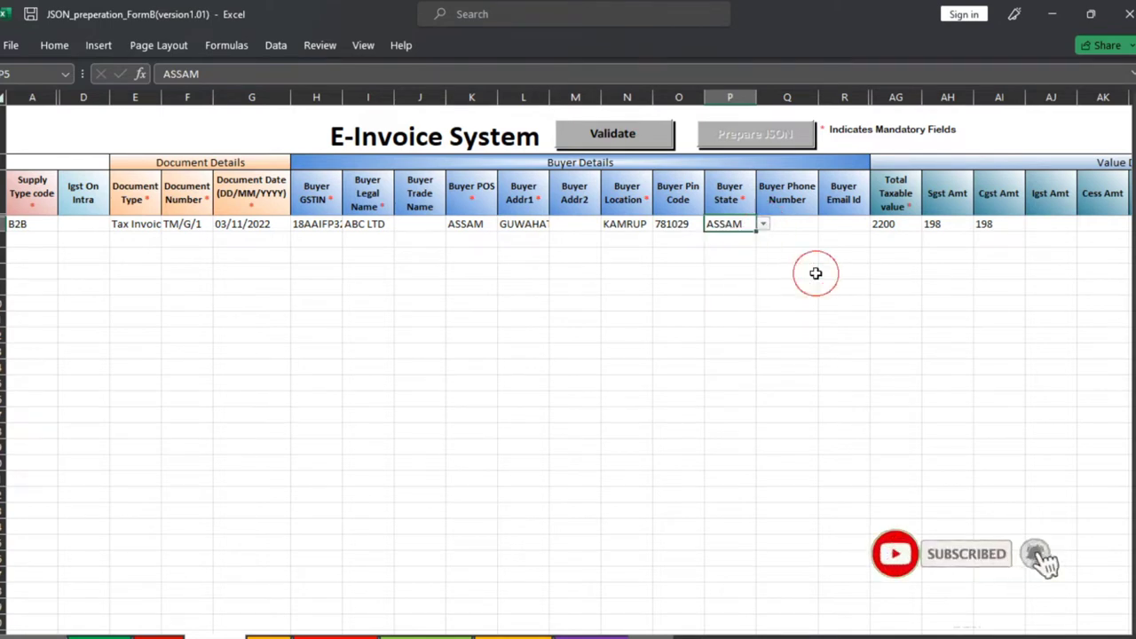
# - Check taxable value 2200, SGST 198 and total 2596, then compare with the Data workbook
pyautogui.click(874, 225)
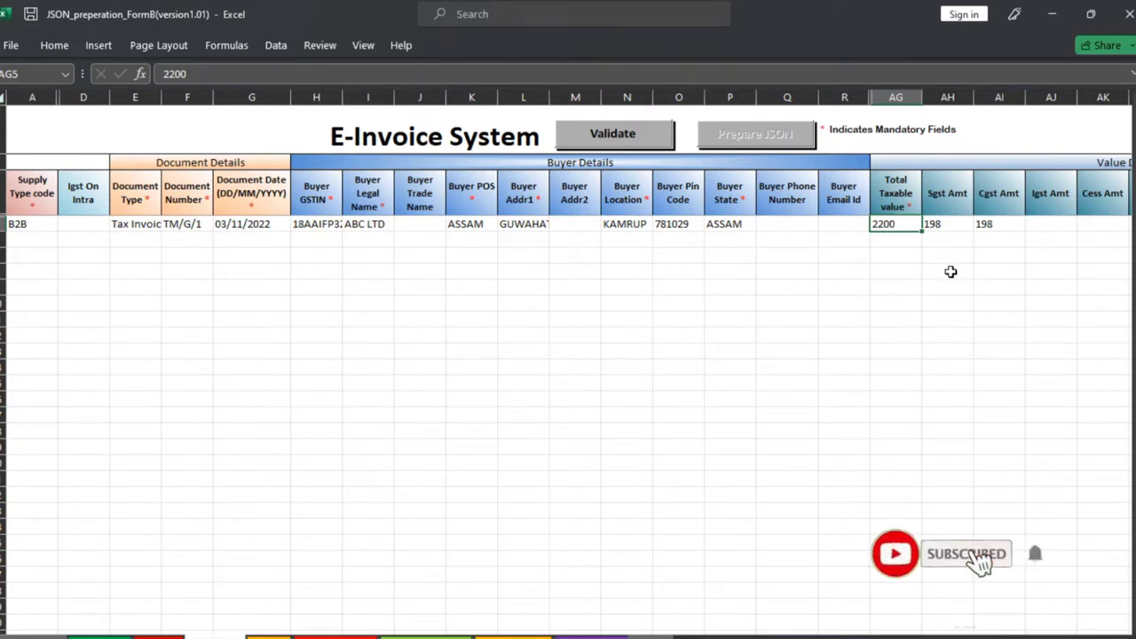
pyautogui.click(946, 225)
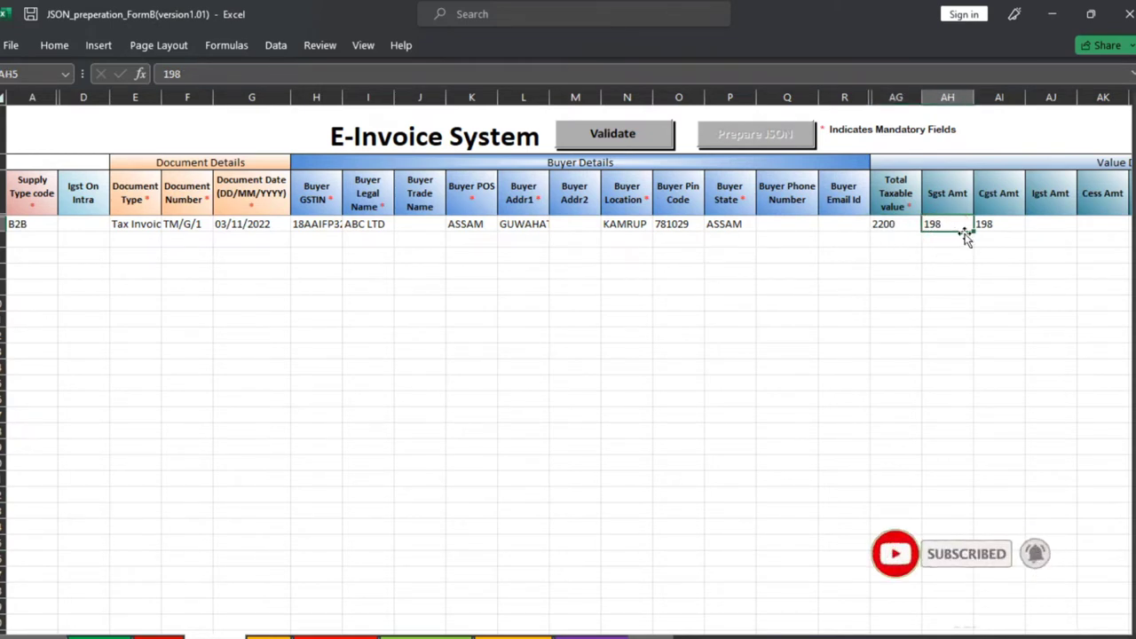
pyautogui.press('Right')
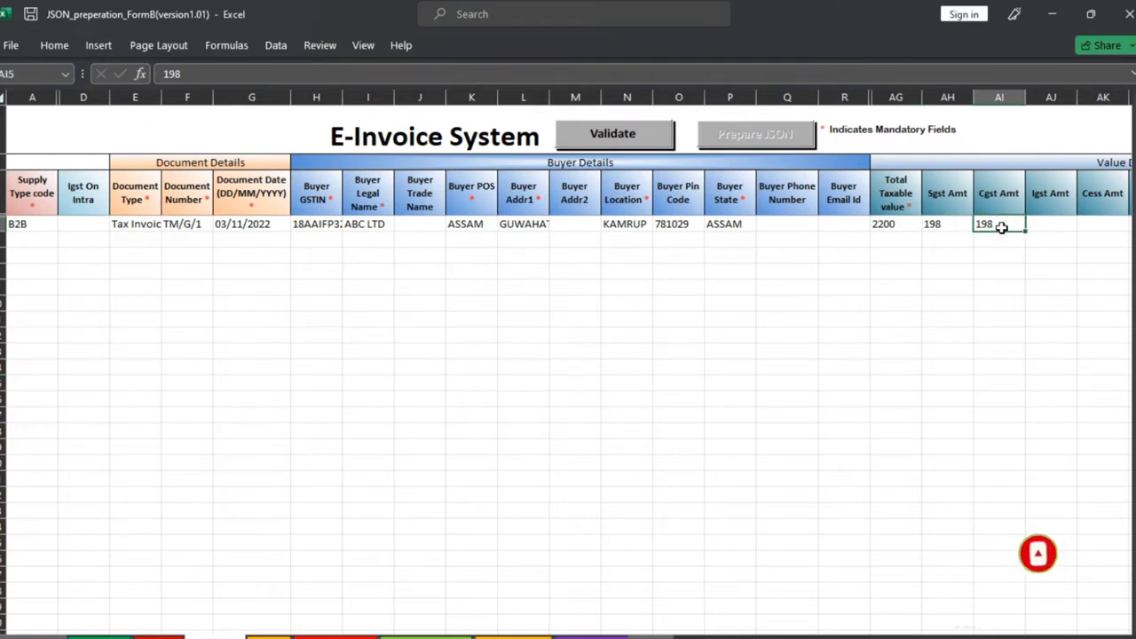
pyautogui.press('Right')
pyautogui.press('Right')
pyautogui.press('Right')
pyautogui.press('Right')
pyautogui.press('Right')
pyautogui.press('Right')
pyautogui.press('Right')
pyautogui.press('Right')
pyautogui.press('Right')
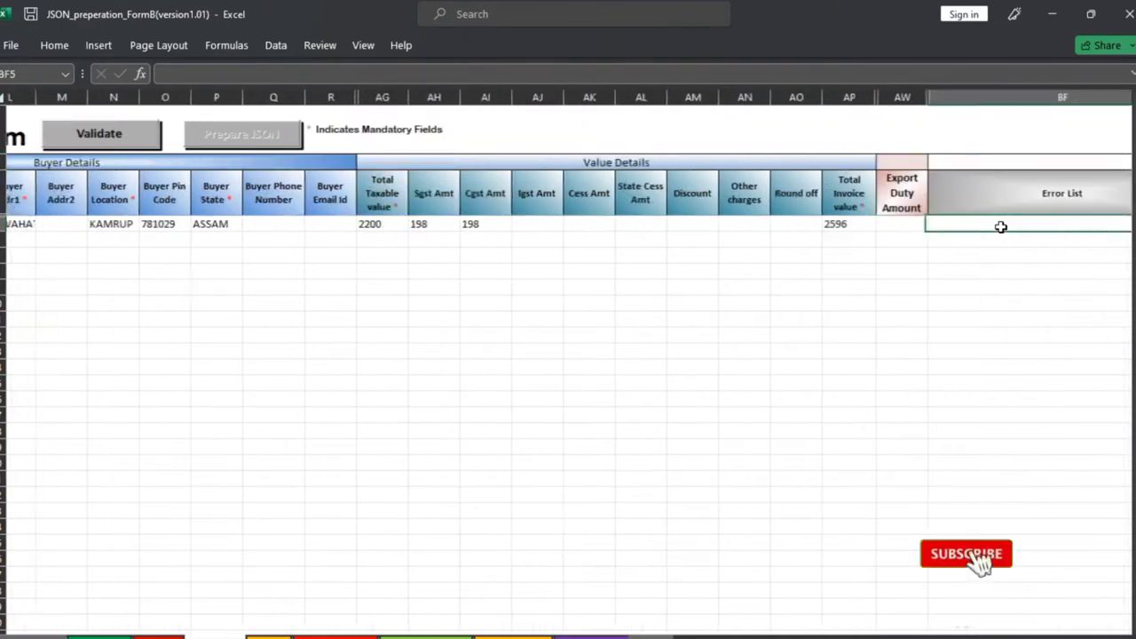
pyautogui.press('Right')
pyautogui.click(704, 225)
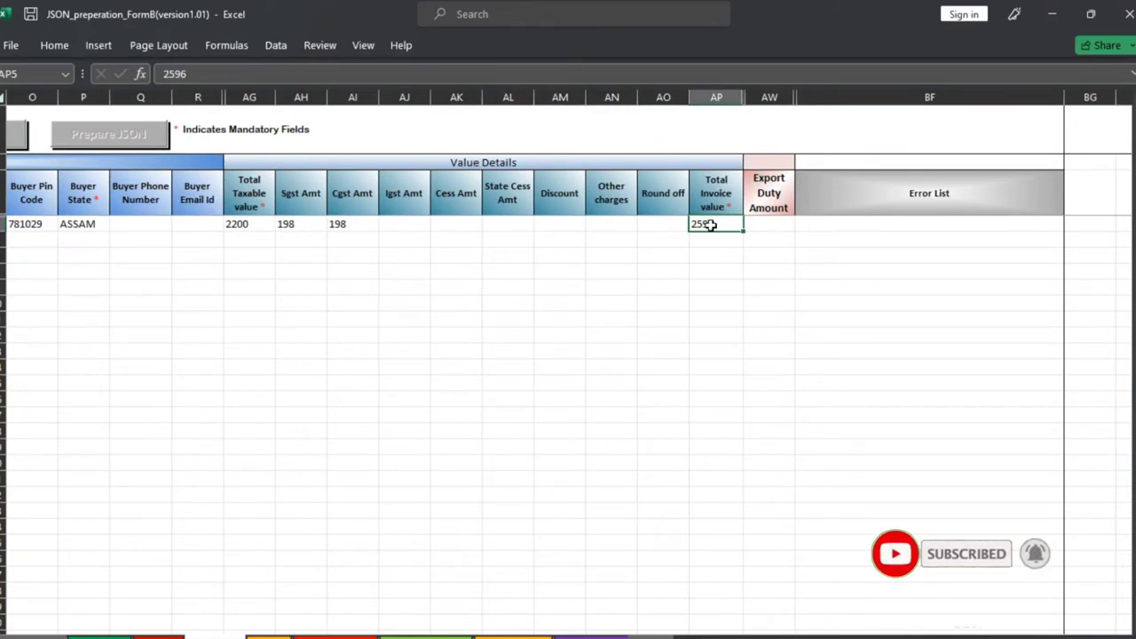
pyautogui.moveTo(710, 636)
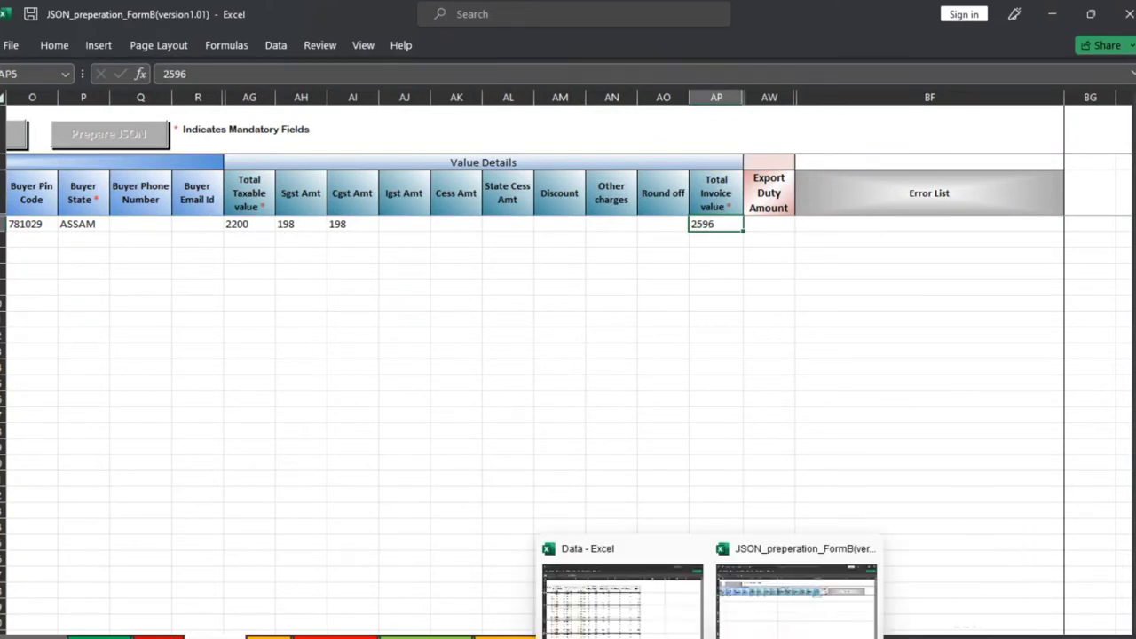
pyautogui.click(661, 621)
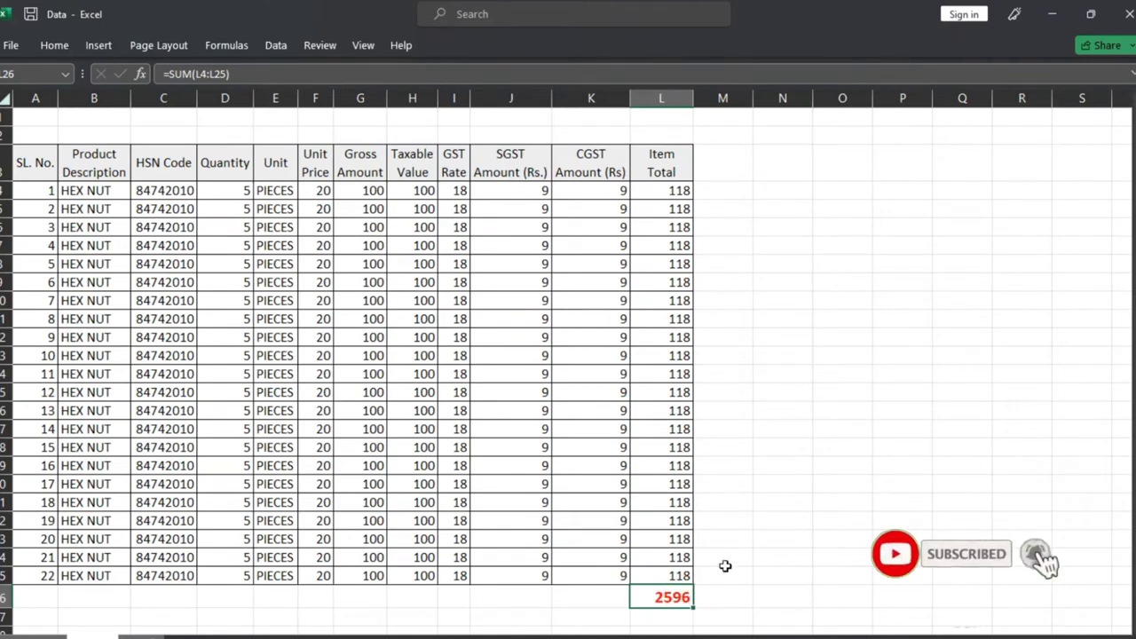
# - Return to the Format B workbook, move back to column A, and open the E-Invoice Items Sheet
pyautogui.moveTo(741, 632)
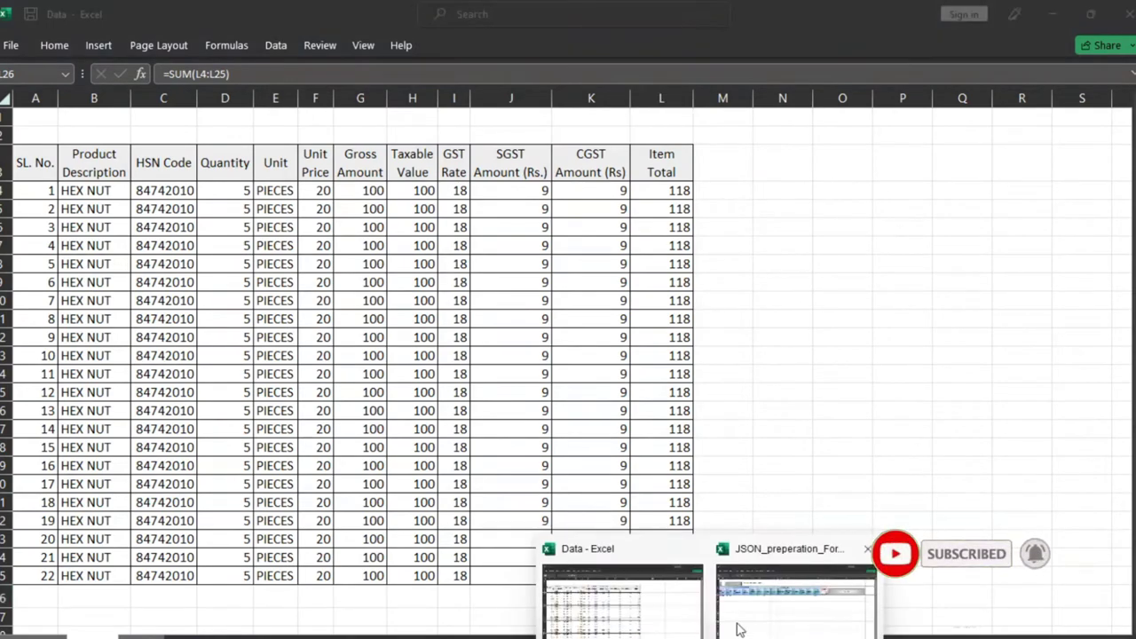
pyautogui.click(745, 608)
pyautogui.click(713, 300)
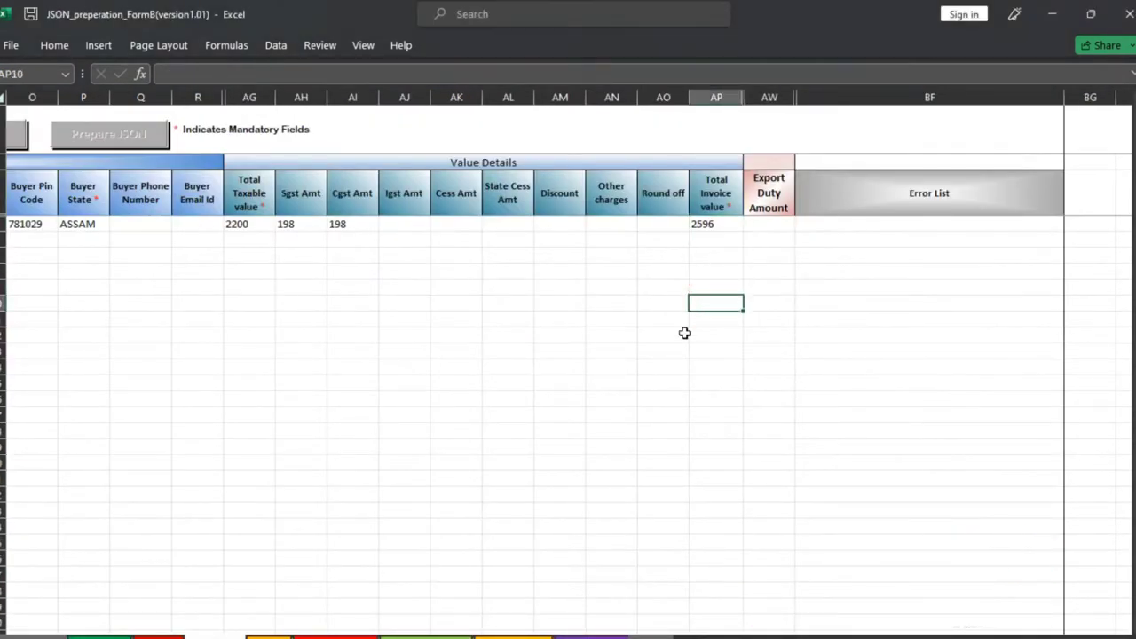
pyautogui.press('Left')
pyautogui.press('Left')
pyautogui.press('Left')
pyautogui.press('Left')
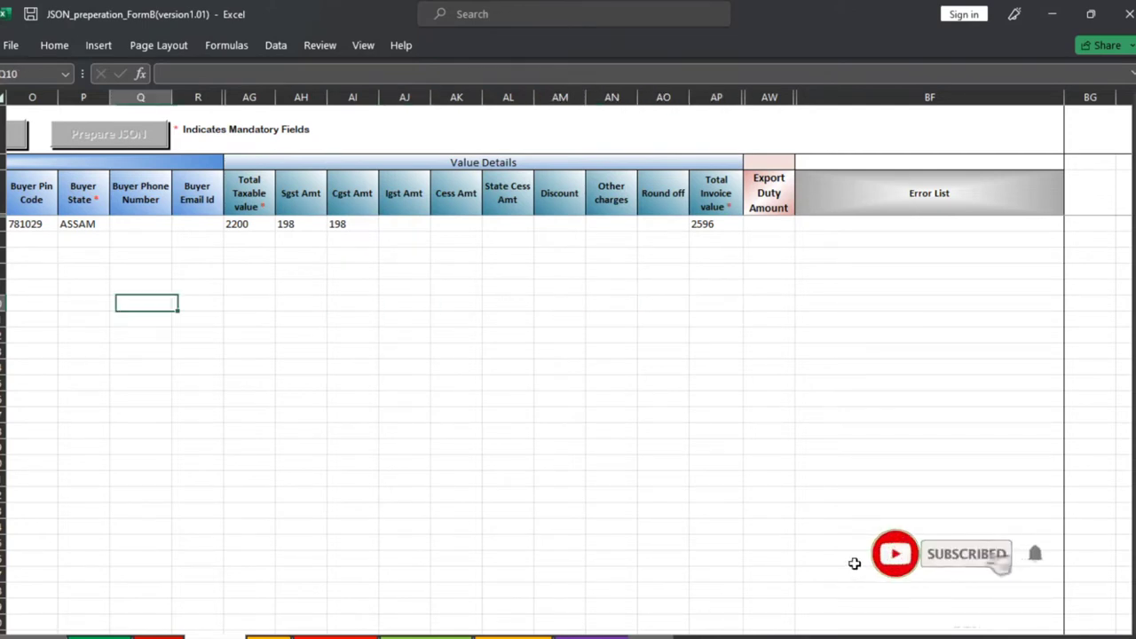
pyautogui.press('Left')
pyautogui.press('Left')
pyautogui.press('Left')
pyautogui.press('Up')
pyautogui.press('Up')
pyautogui.press('Up')
pyautogui.press('Left')
pyautogui.press('Left')
pyautogui.press('Left')
pyautogui.press('Left')
pyautogui.press('Left')
pyautogui.press('Left')
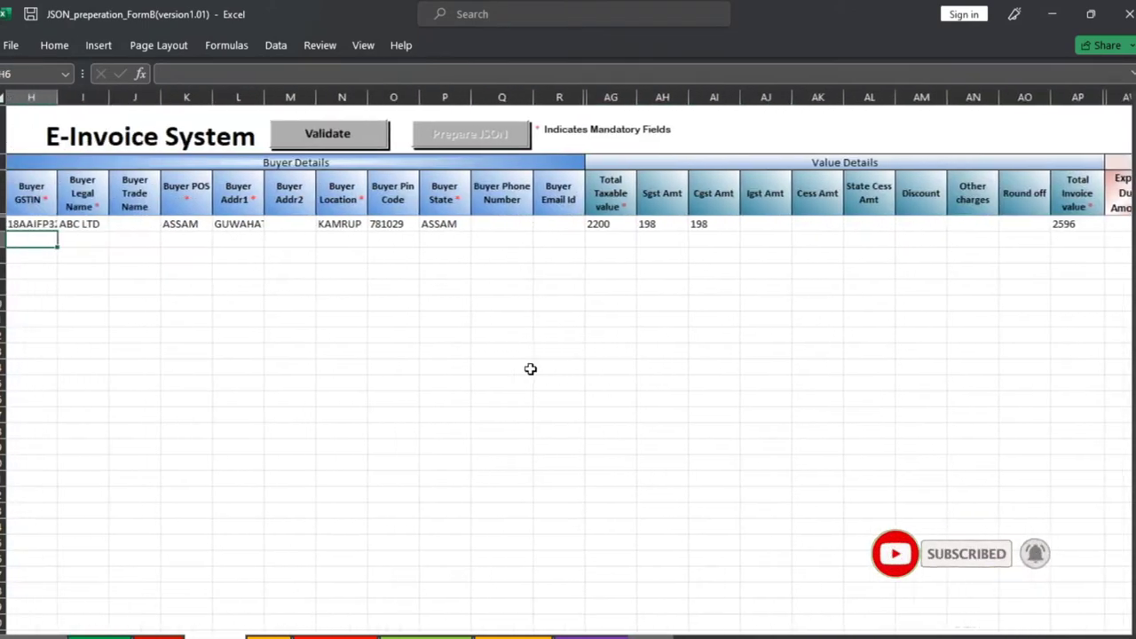
pyautogui.press('Left')
pyautogui.press('Left')
pyautogui.press('Left')
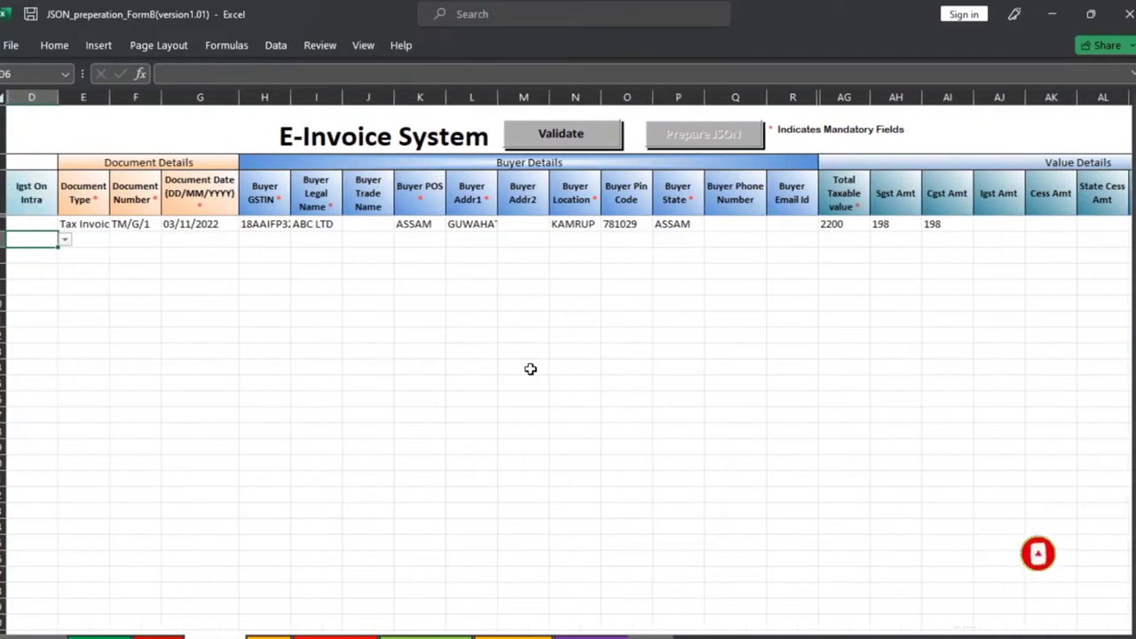
pyautogui.press('Left')
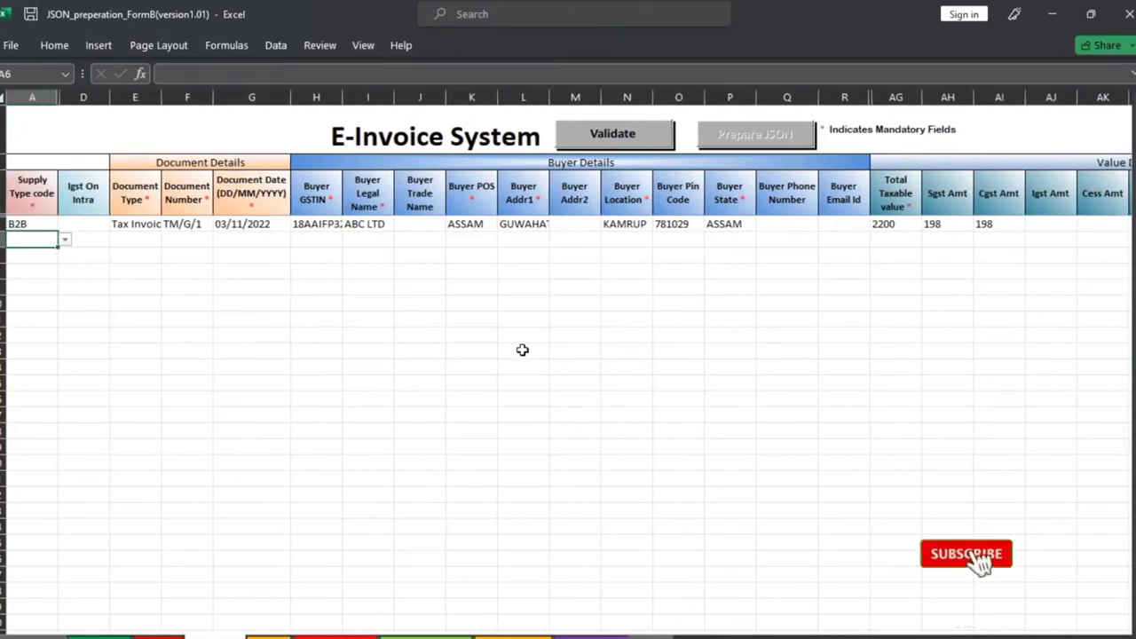
pyautogui.hotkey('ctrl', 'v')
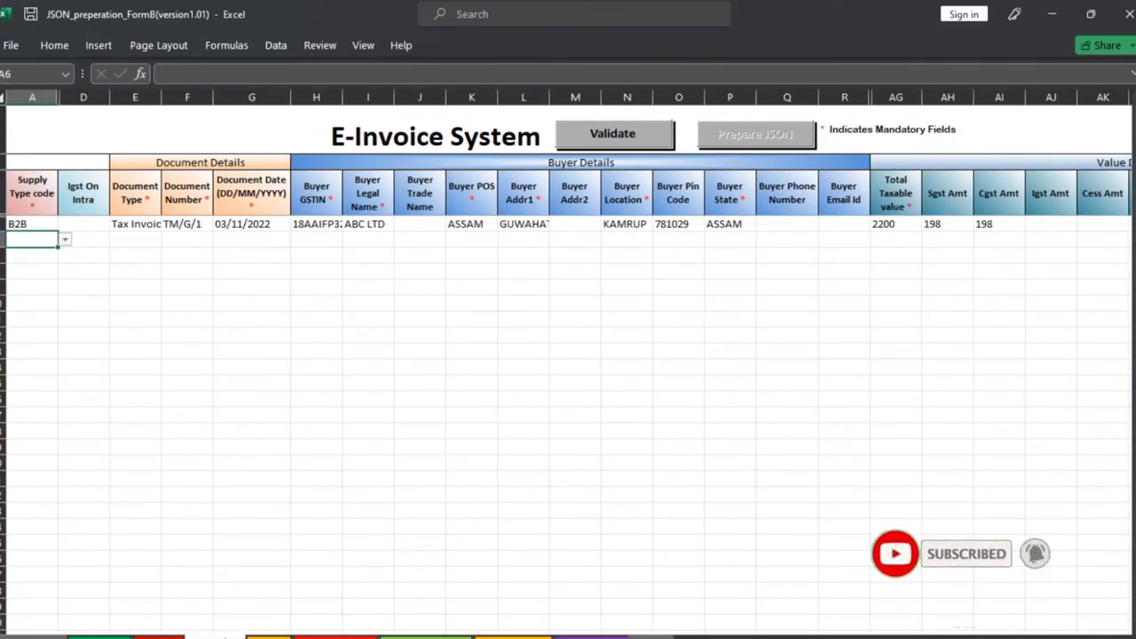
pyautogui.click(268, 634)
# - Check the HEX NUT row's Tax Invoice, TM/G/1, 03/11/2022, HSN 84742010, quantity 5 PIECES
pyautogui.click(500, 322)
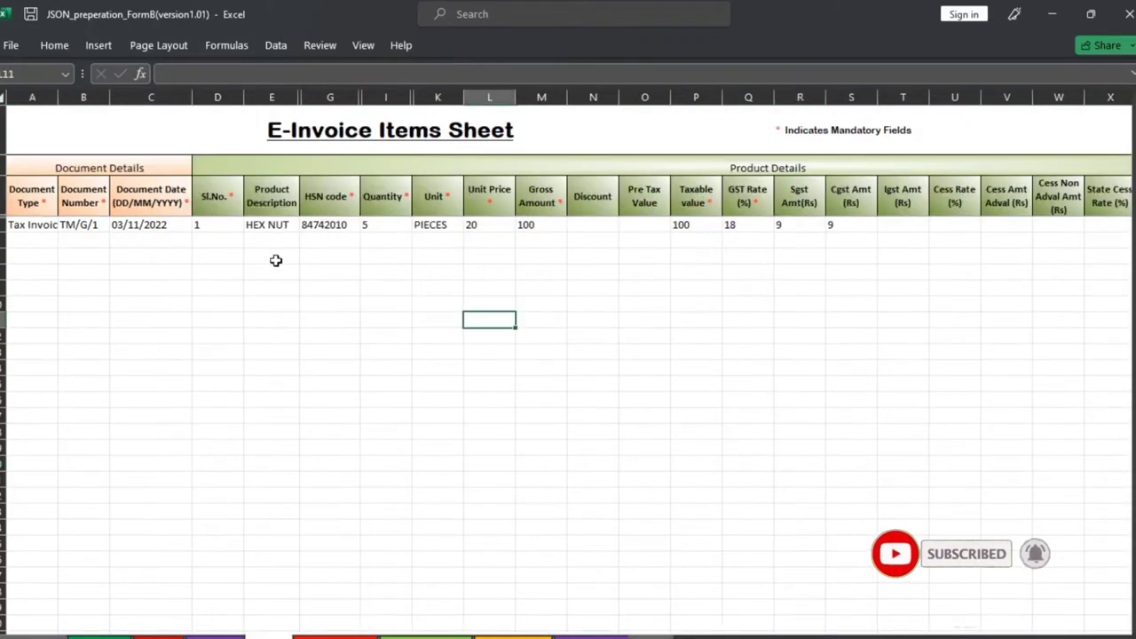
pyautogui.click(31, 225)
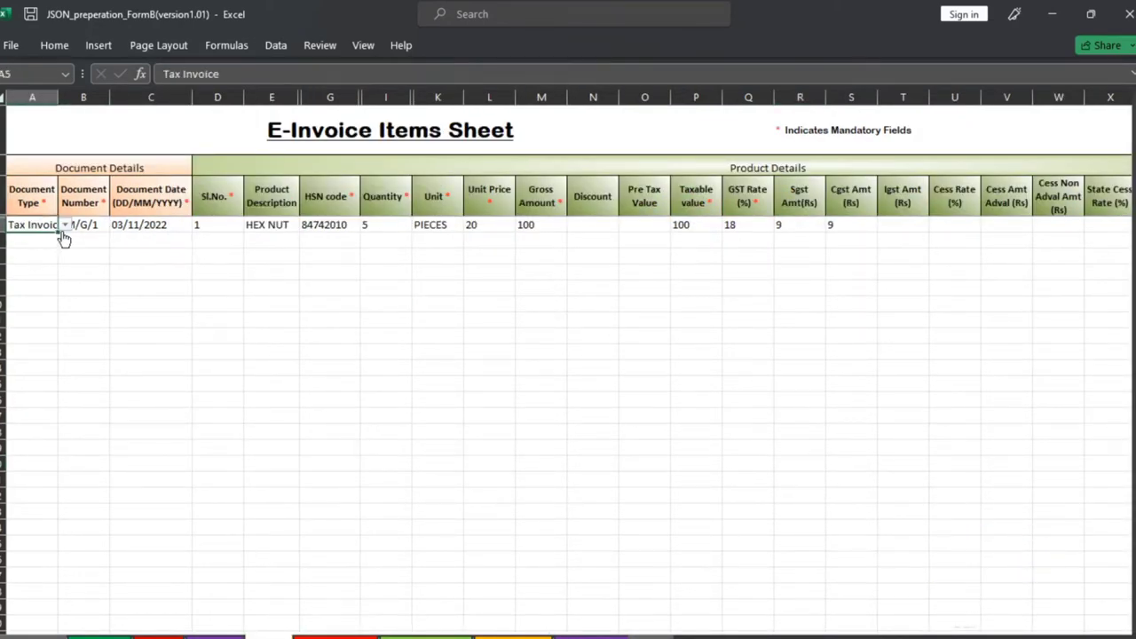
pyautogui.click(64, 224)
pyautogui.click(118, 272)
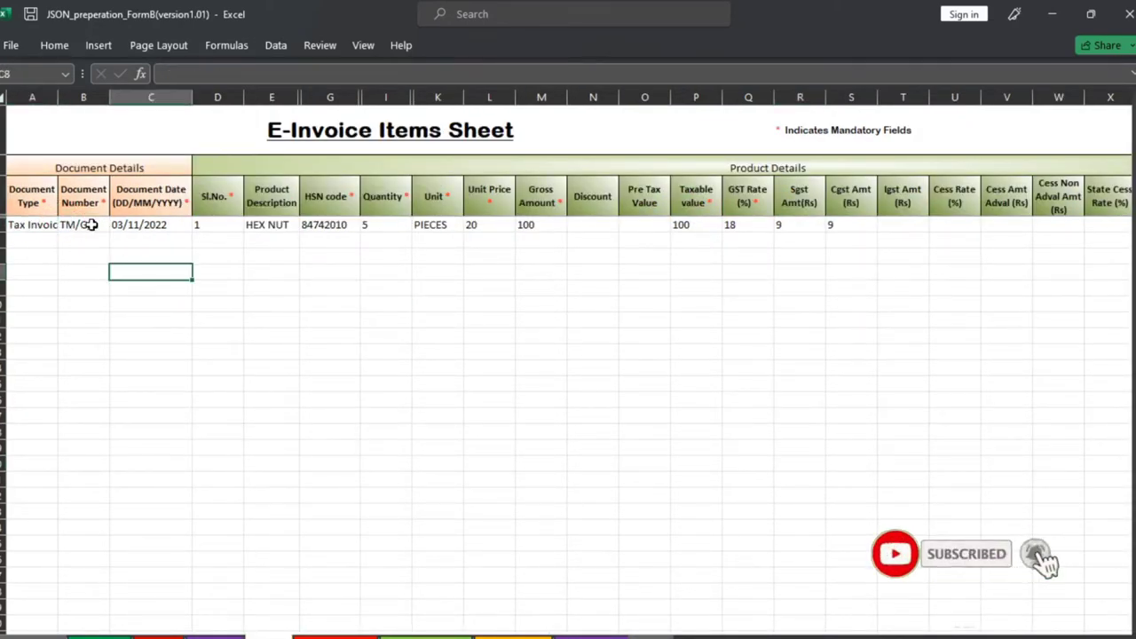
pyautogui.click(92, 225)
pyautogui.click(119, 224)
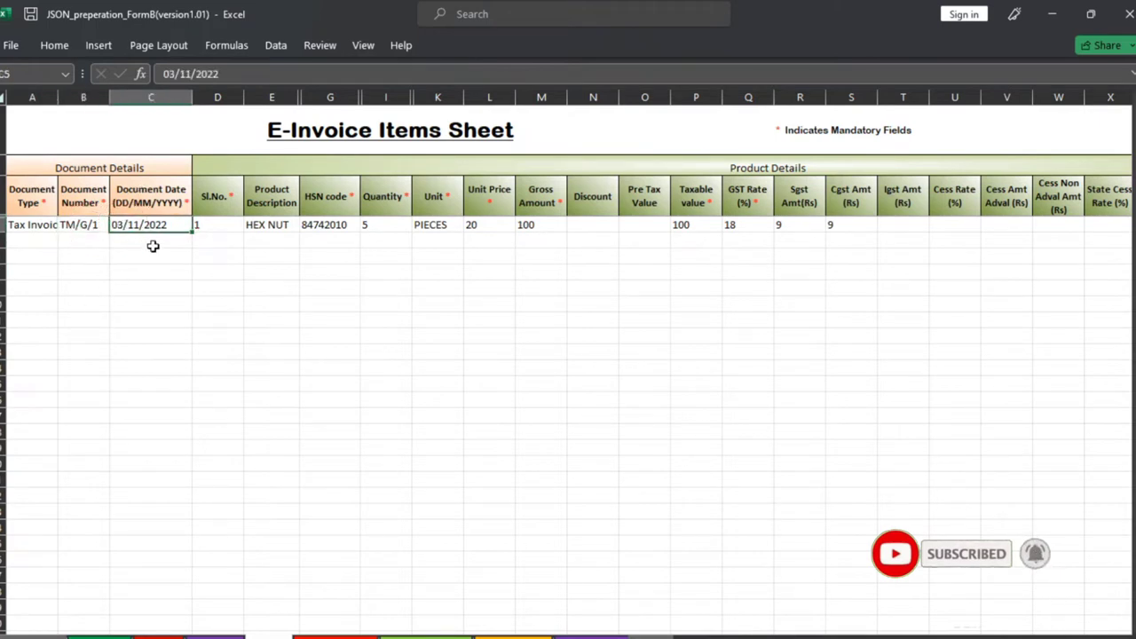
pyautogui.click(213, 224)
pyautogui.click(275, 227)
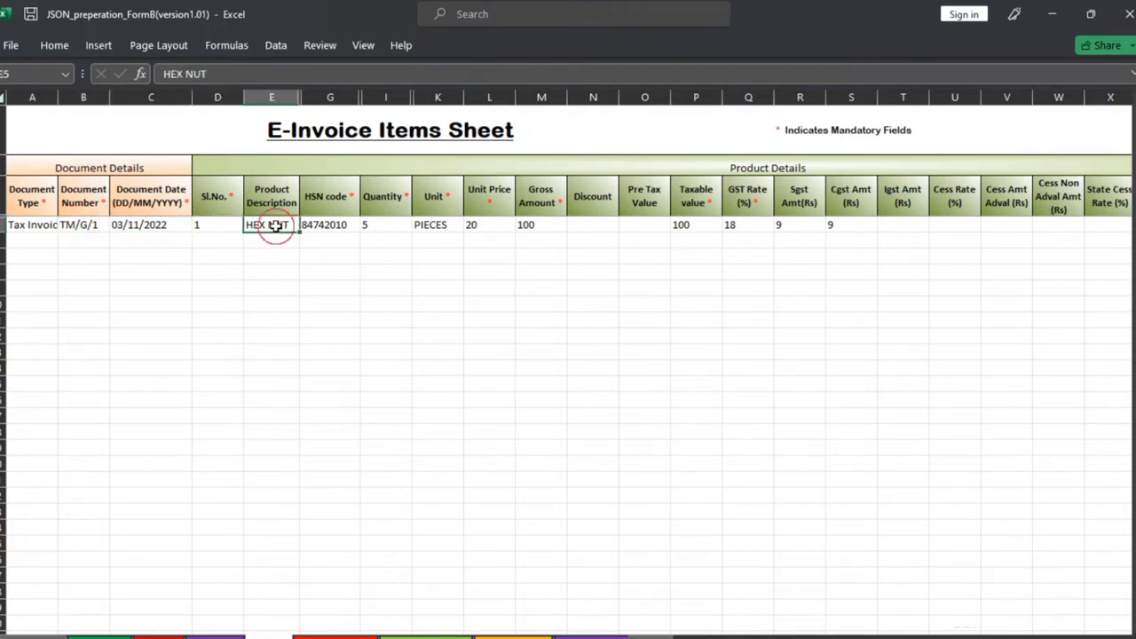
pyautogui.click(319, 225)
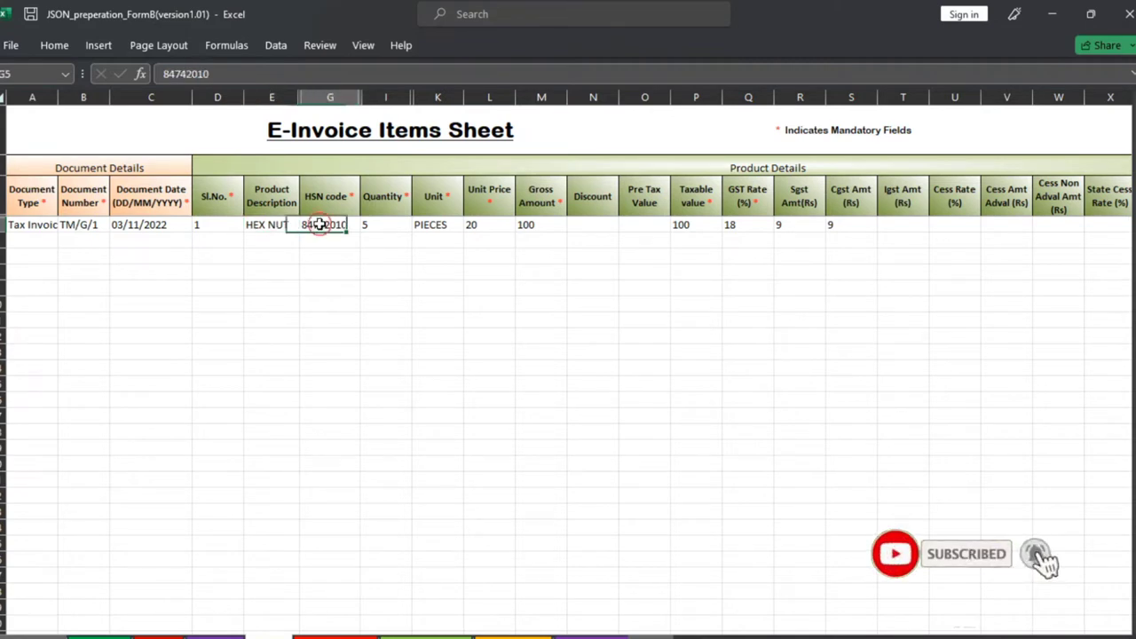
pyautogui.click(370, 226)
pyautogui.click(436, 224)
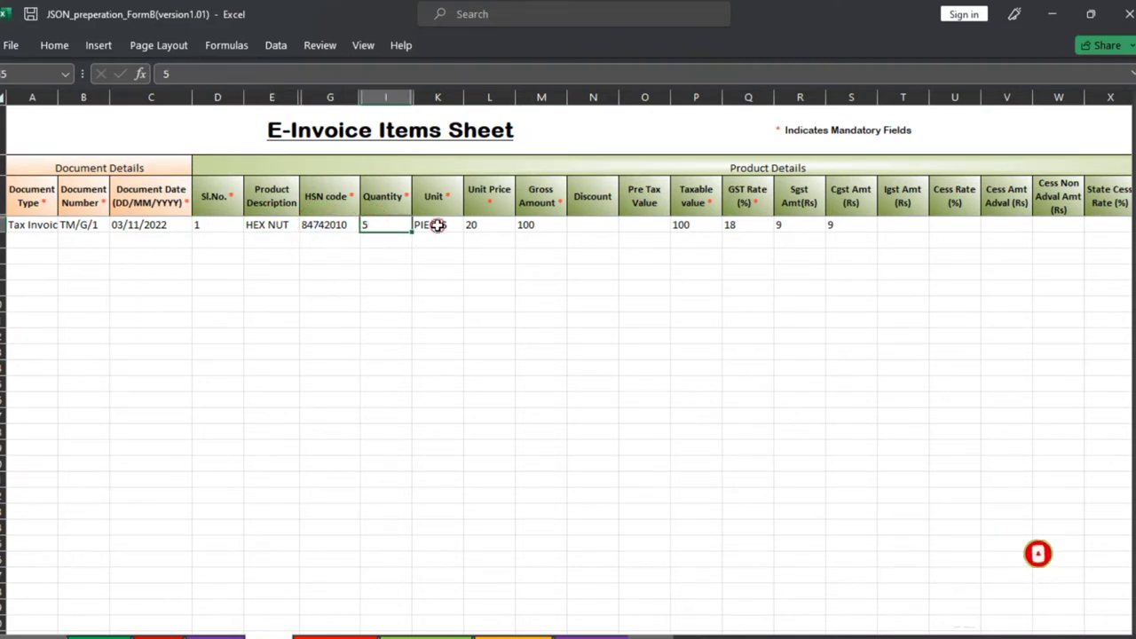
pyautogui.click(468, 227)
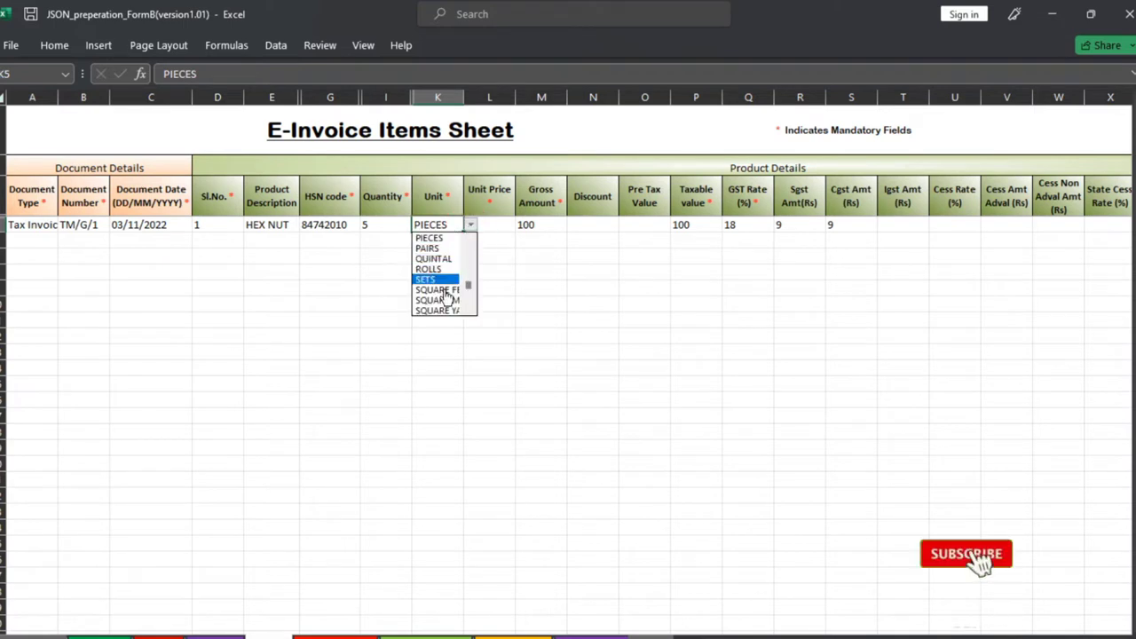
pyautogui.click(539, 231)
# - Check gross amount 100, taxable value 100, GST rate 18, SGST 9 and Item Total 118
pyautogui.click(539, 231)
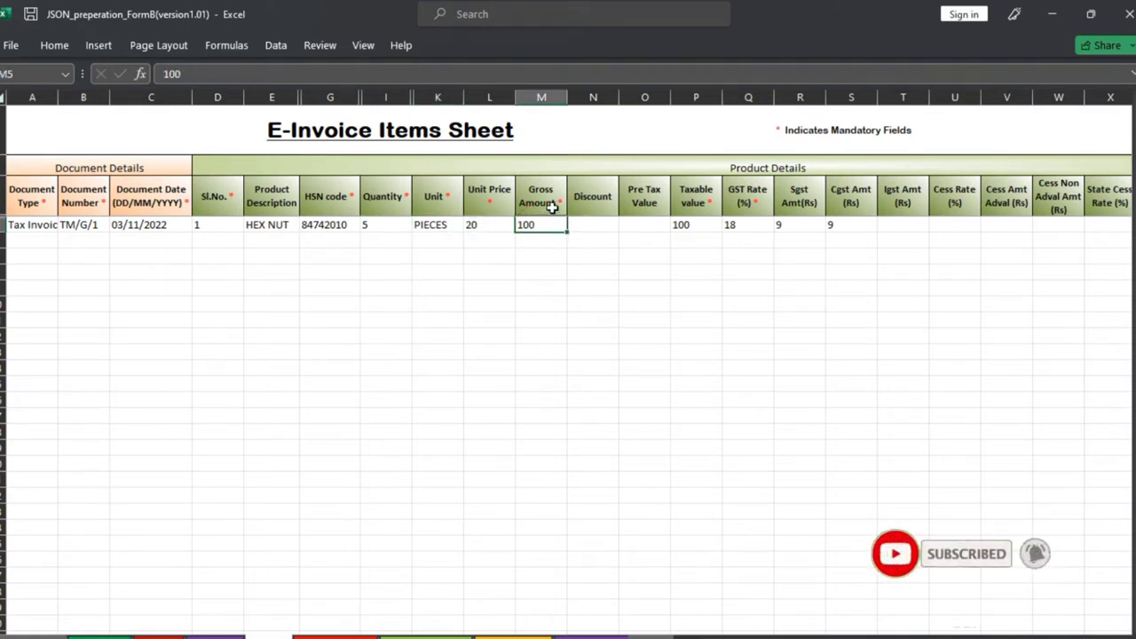
pyautogui.click(690, 227)
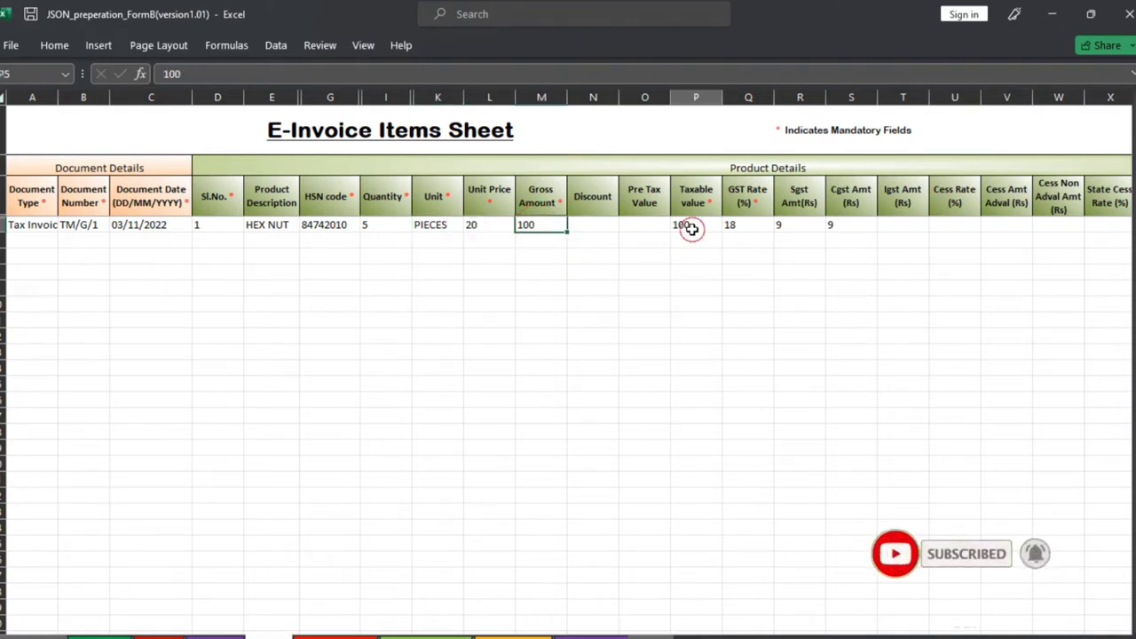
pyautogui.click(740, 229)
pyautogui.press('Right')
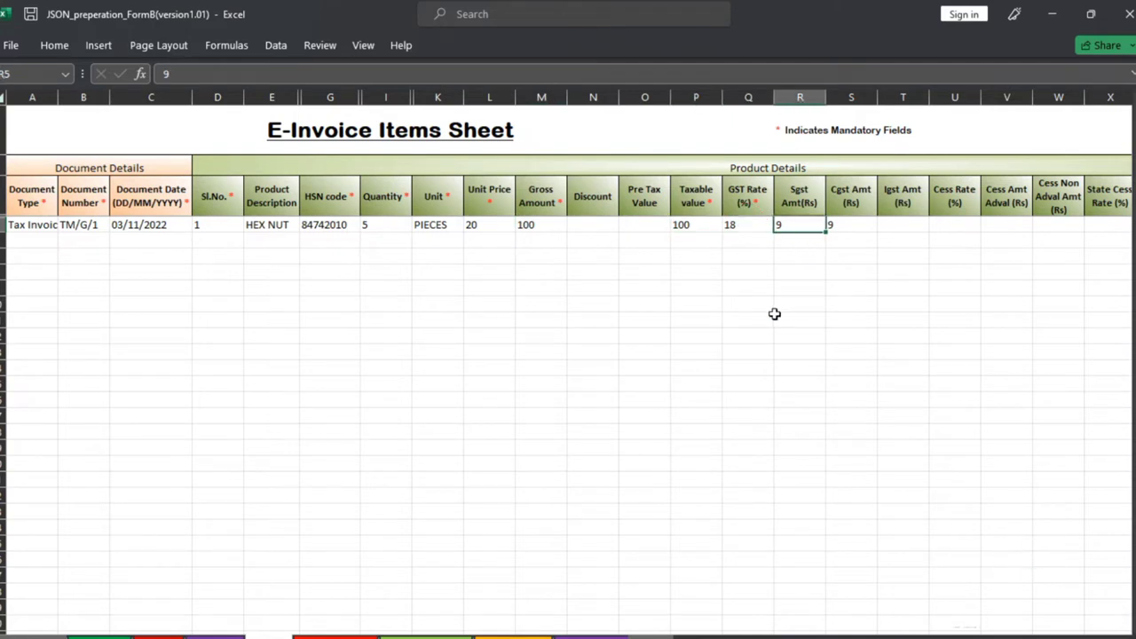
pyautogui.press('Right')
pyautogui.press('Right')
pyautogui.press('Right')
pyautogui.press('Right')
pyautogui.press('Right')
pyautogui.press('Right')
pyautogui.press('Right')
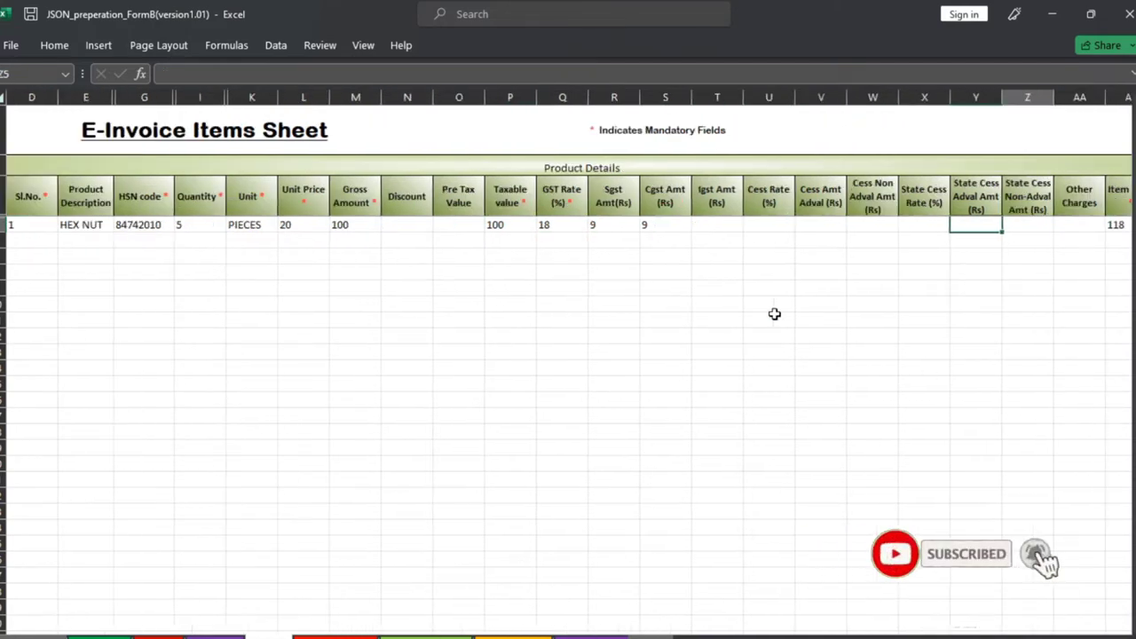
pyautogui.press('Right')
pyautogui.press('Right')
pyautogui.press('Right')
pyautogui.press('Right')
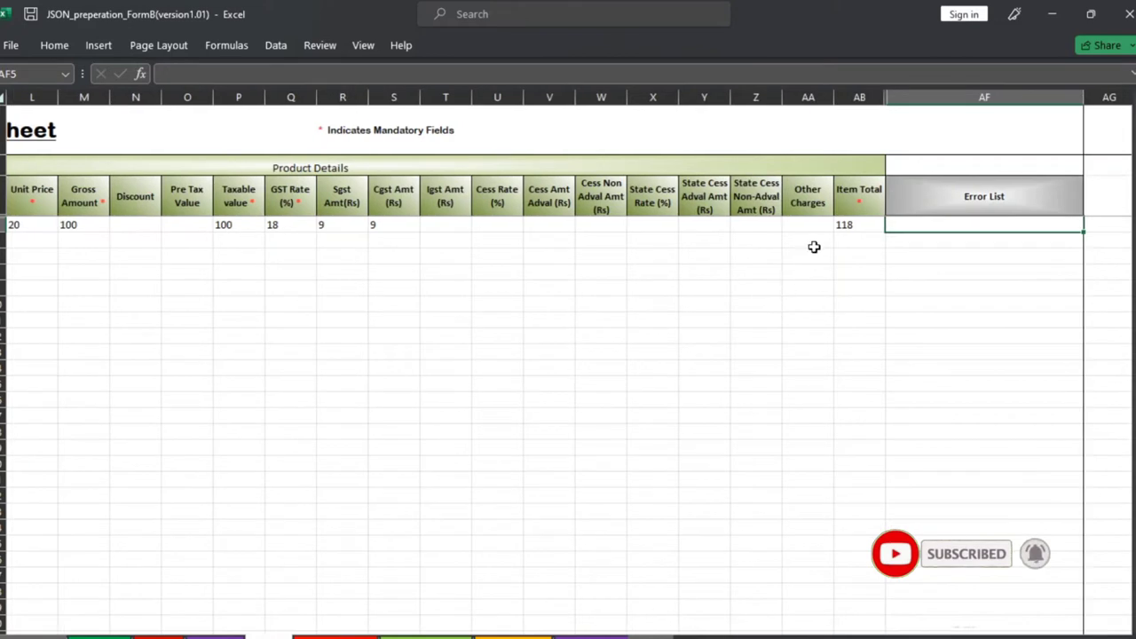
pyautogui.press('Left')
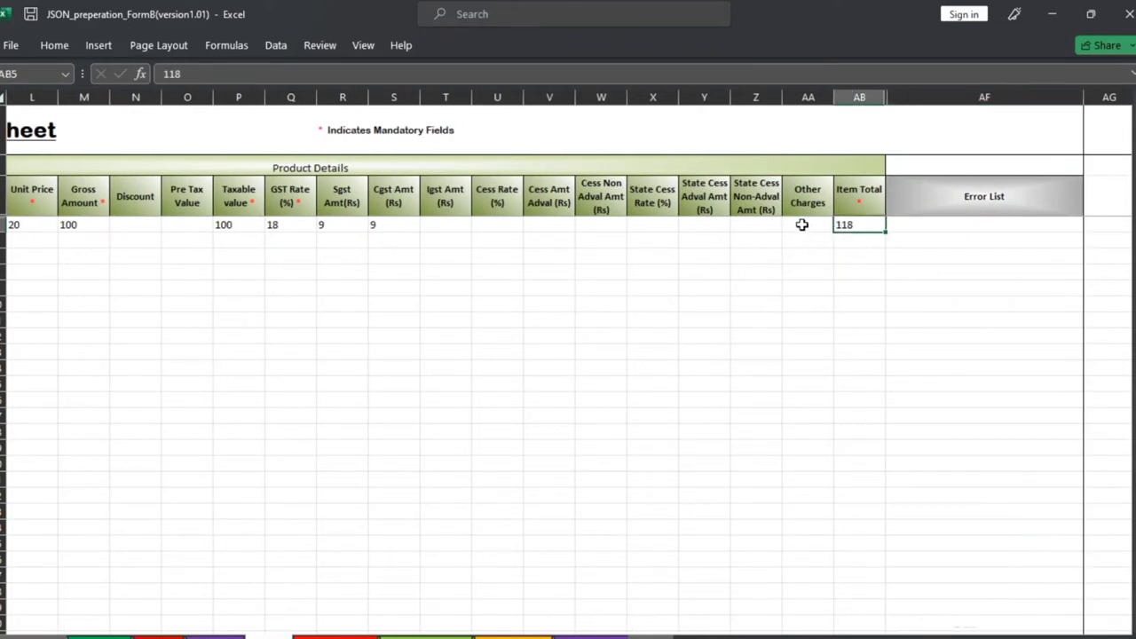
pyautogui.press('Left')
pyautogui.press('Right')
pyautogui.press('Left')
pyautogui.press('Left')
pyautogui.press('Left')
pyautogui.press('Left')
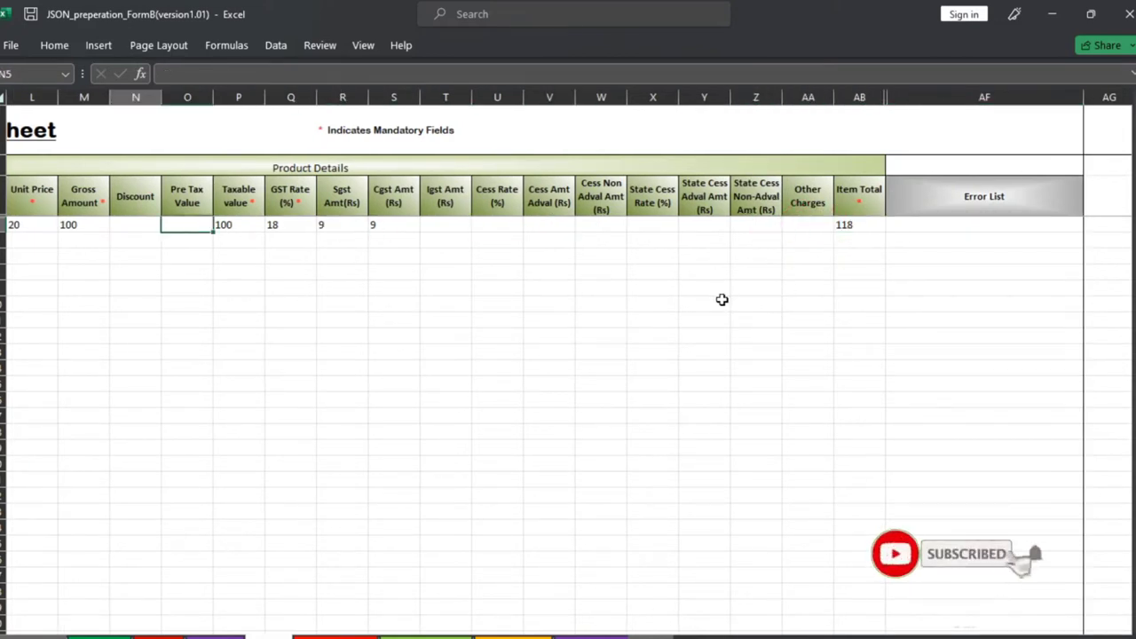
pyautogui.press('Left')
pyautogui.press('Left')
pyautogui.press('Left')
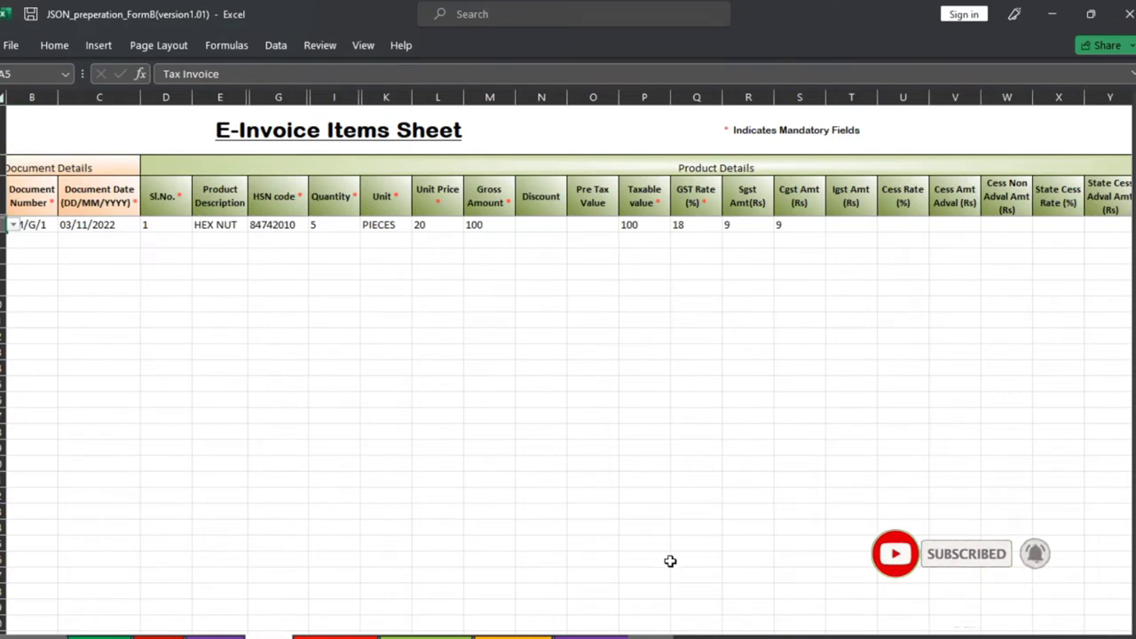
# - Mark the empty date and product description cells in rows 6–24 below the sample row
pyautogui.click(409, 335)
pyautogui.hscroll(-1, 138, 341)
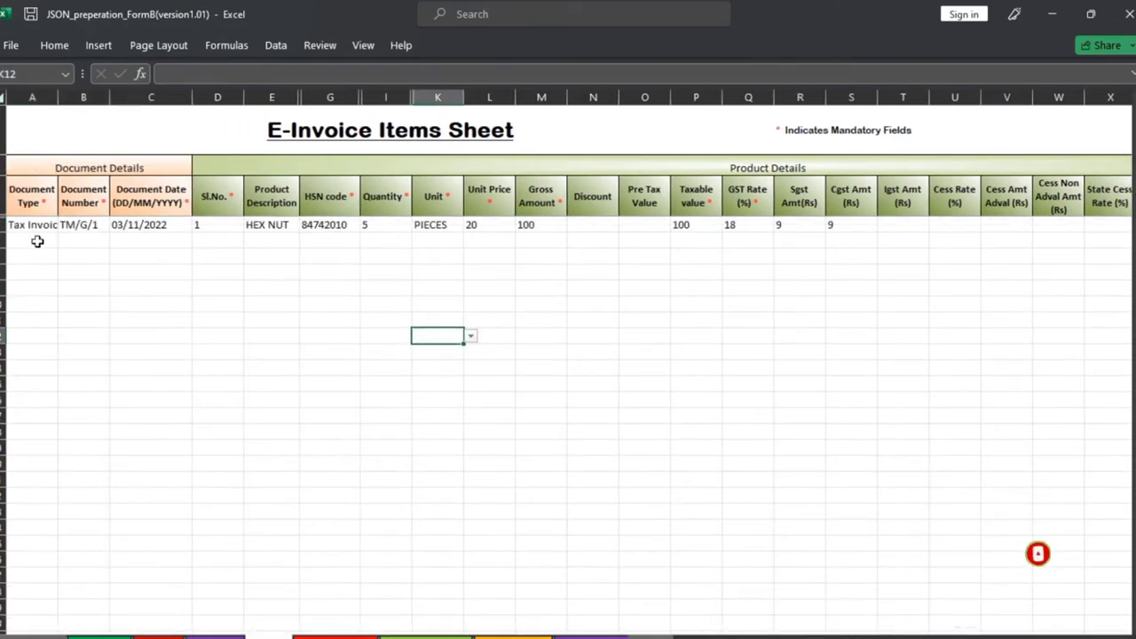
pyautogui.click(38, 241)
pyautogui.scroll(-1, 183, 299)
pyautogui.scroll(1, 152, 307)
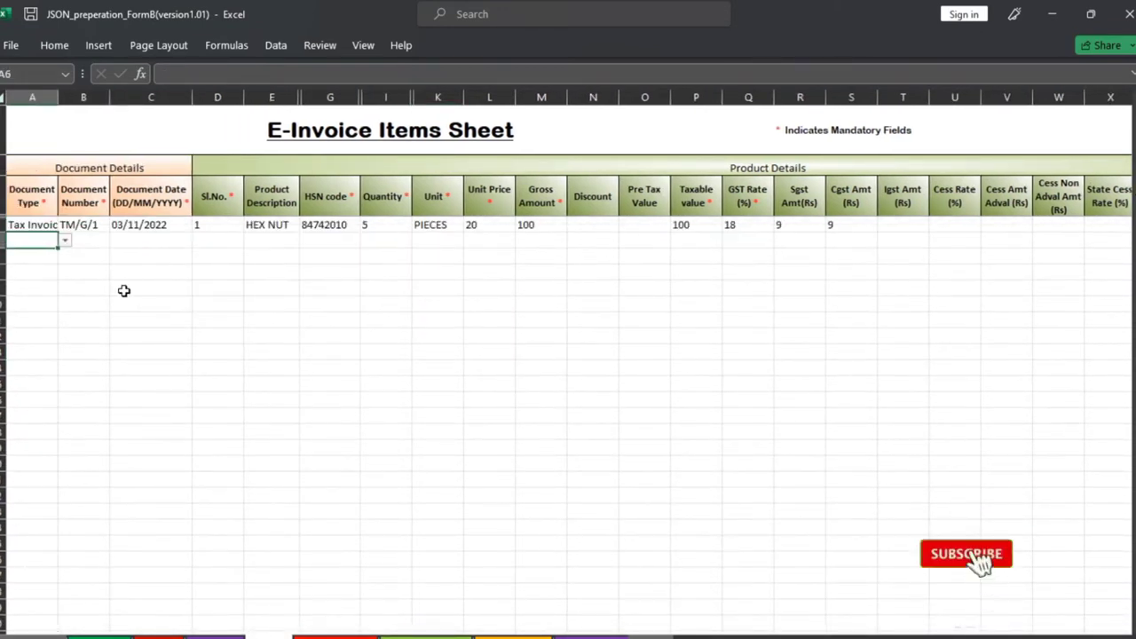
pyautogui.click(115, 250)
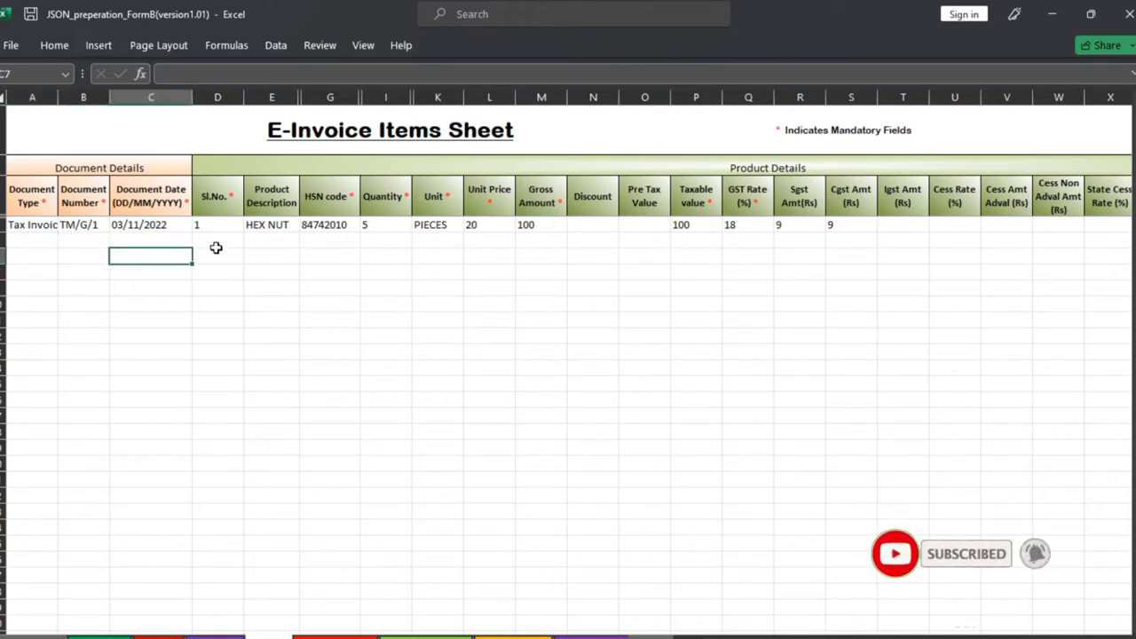
pyautogui.moveTo(216, 241); pyautogui.dragTo(217, 544)
pyautogui.moveTo(146, 234); pyautogui.dragTo(150, 545)
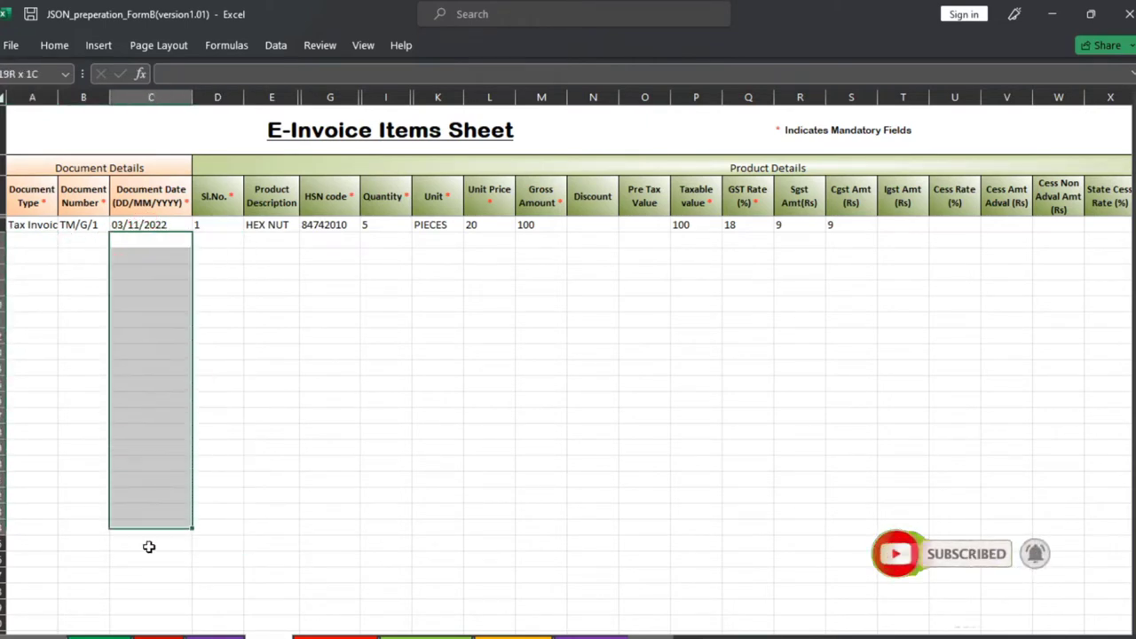
pyautogui.click(302, 321)
pyautogui.click(280, 234)
pyautogui.moveTo(281, 234); pyautogui.dragTo(307, 403)
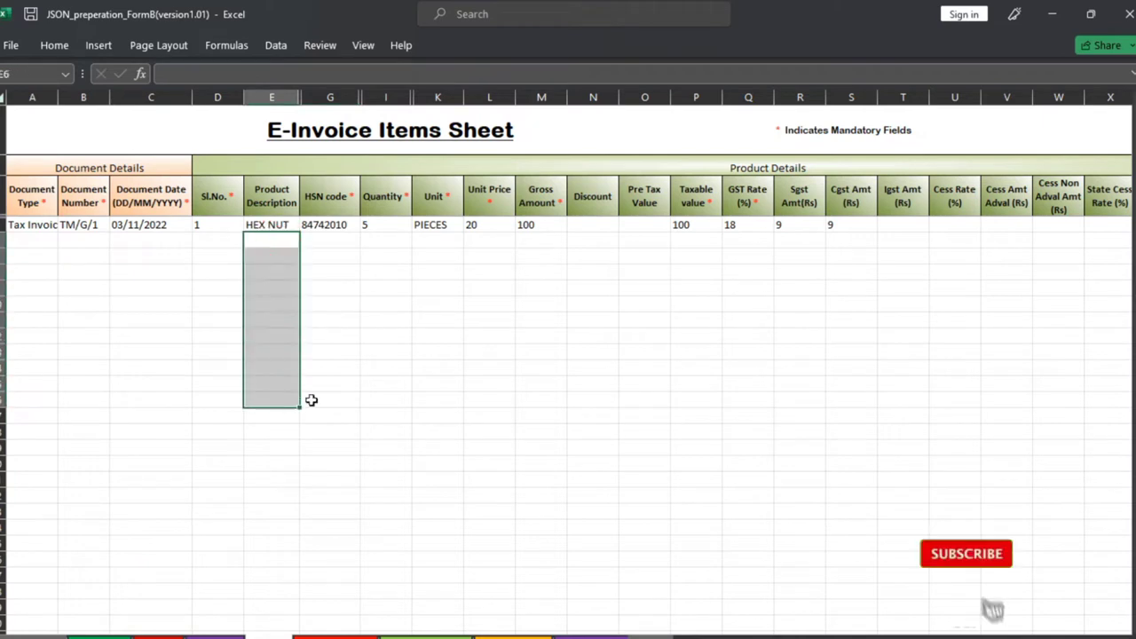
pyautogui.click(489, 368)
# - Bring the Data workbook forward and select a unit price of 20 in its item table
pyautogui.moveTo(530, 636)
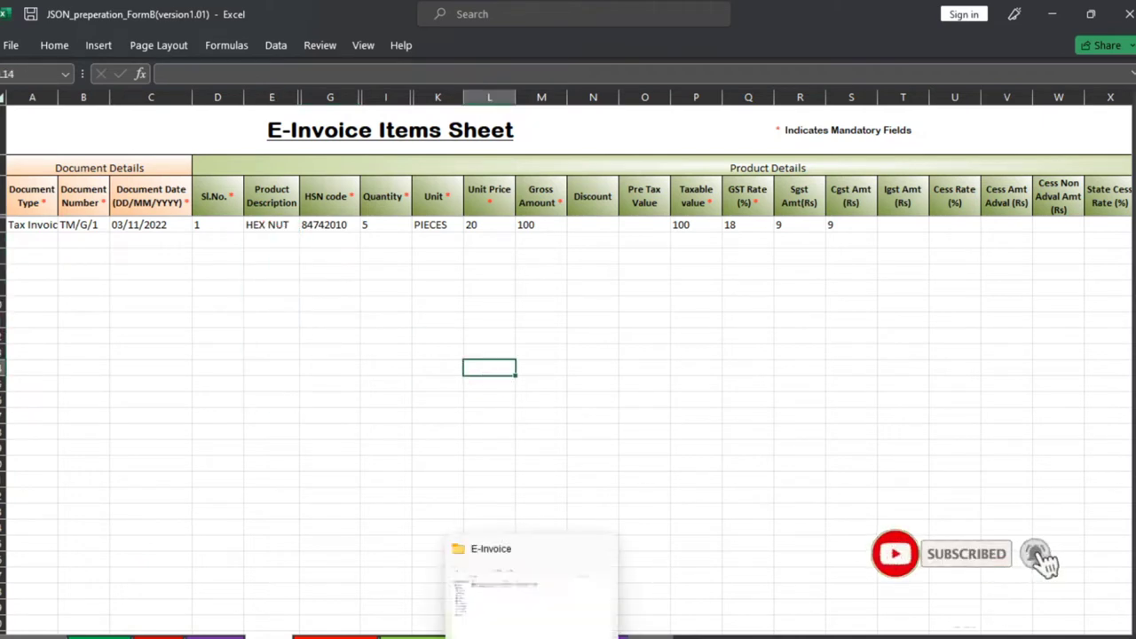
pyautogui.click(602, 549)
pyautogui.click(622, 581)
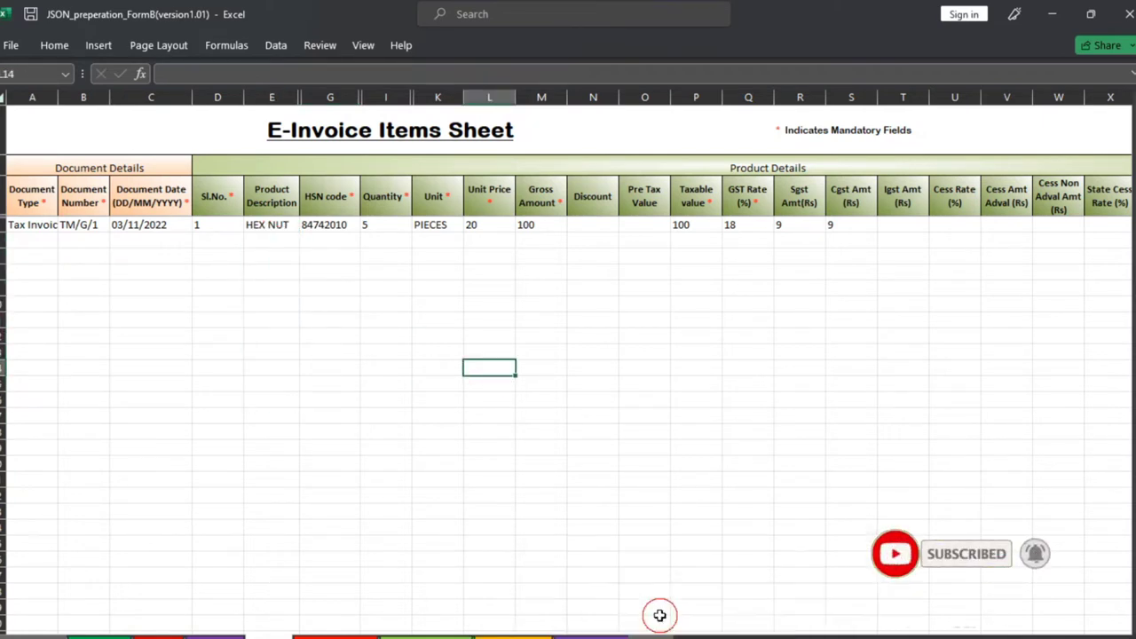
pyautogui.click(302, 324)
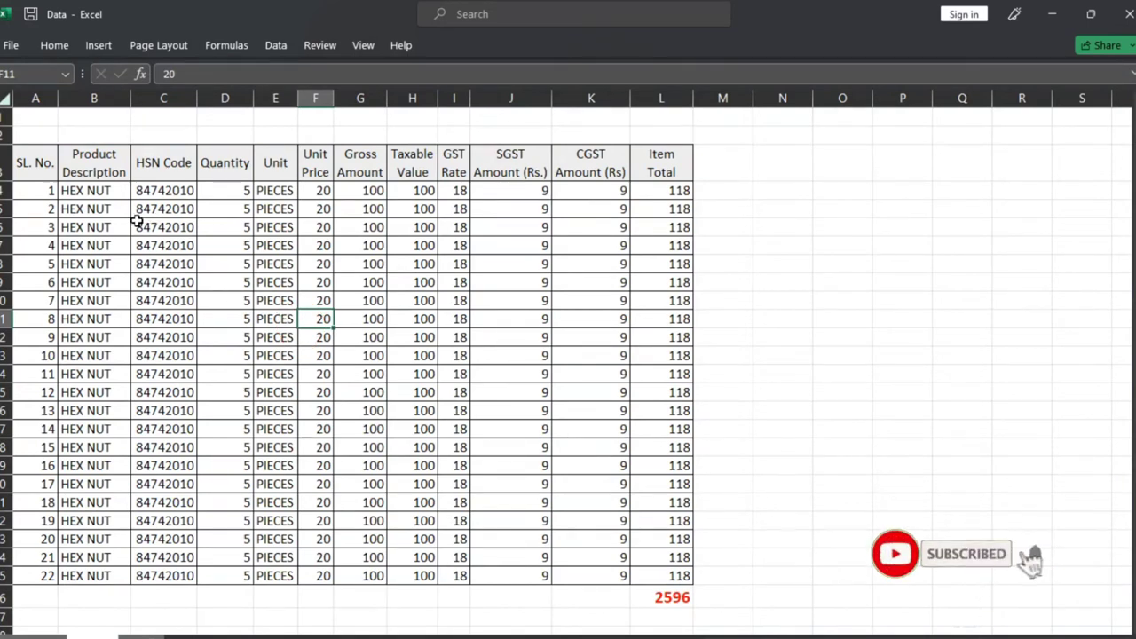
# - Copy serial numbers 1 to 22 from Data into the Sl.No. column
pyautogui.click(464, 247)
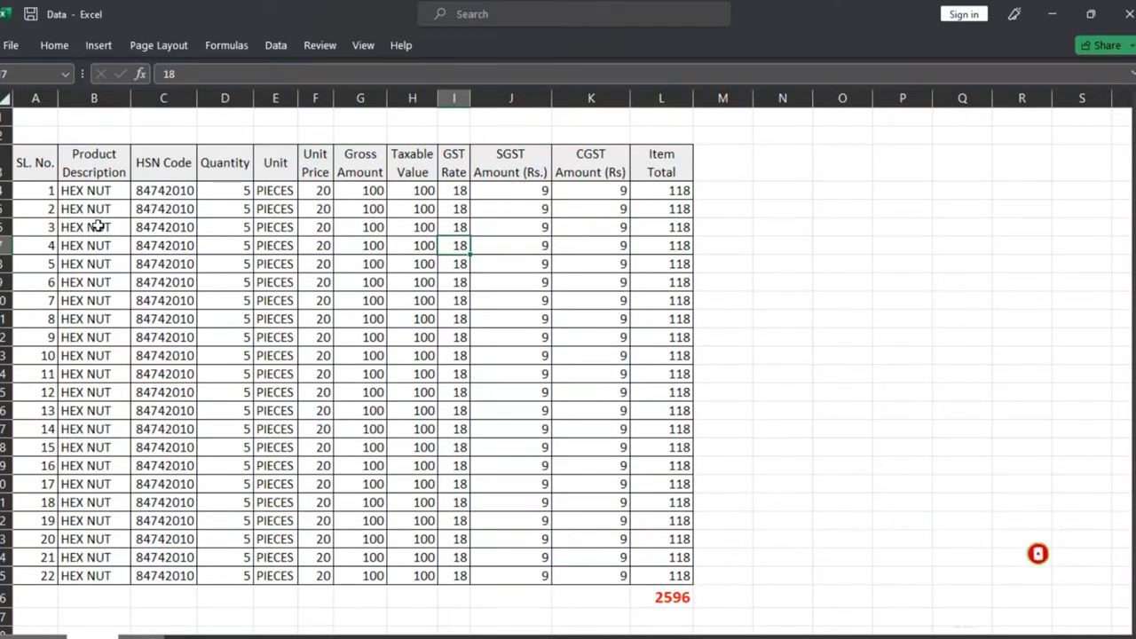
pyautogui.moveTo(47, 194); pyautogui.dragTo(44, 468)
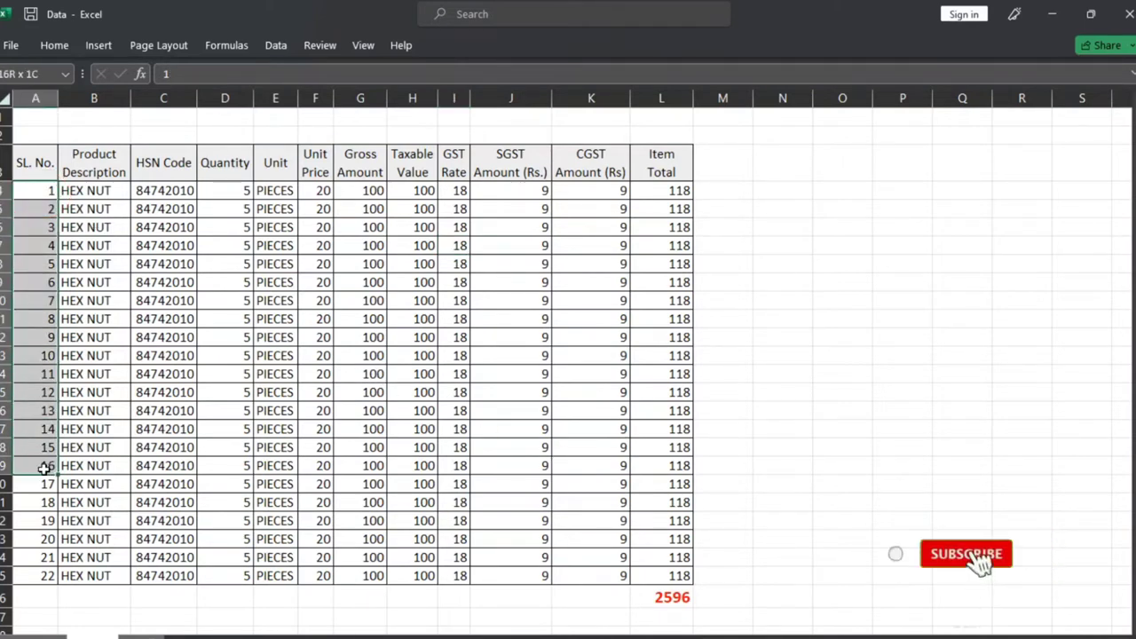
pyautogui.click(121, 219)
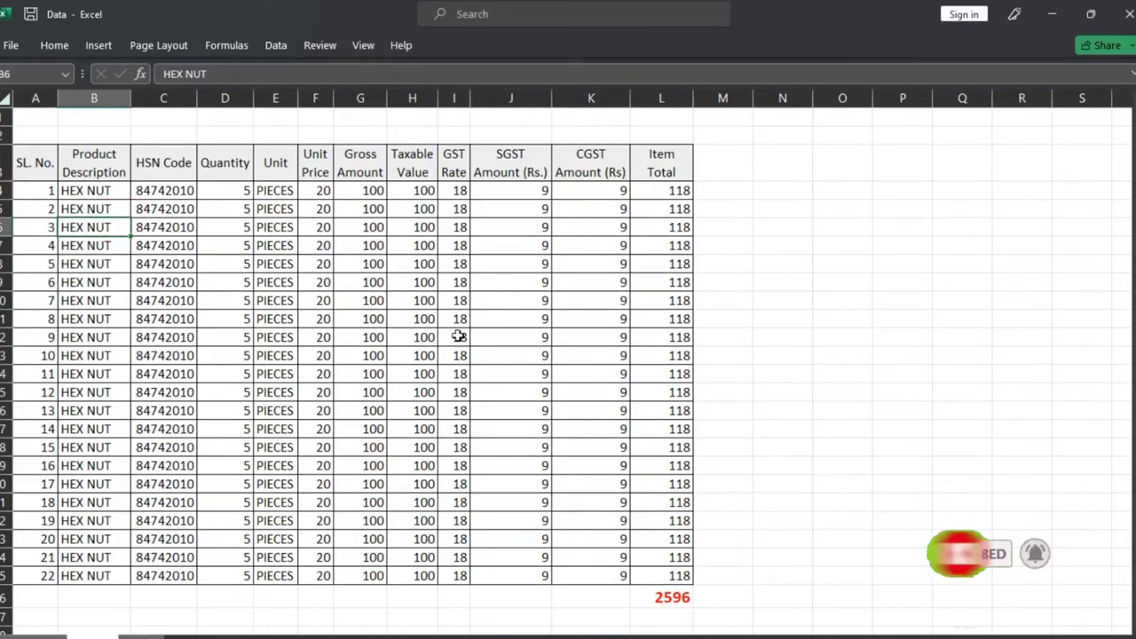
pyautogui.hotkey('alt', 'Tab')
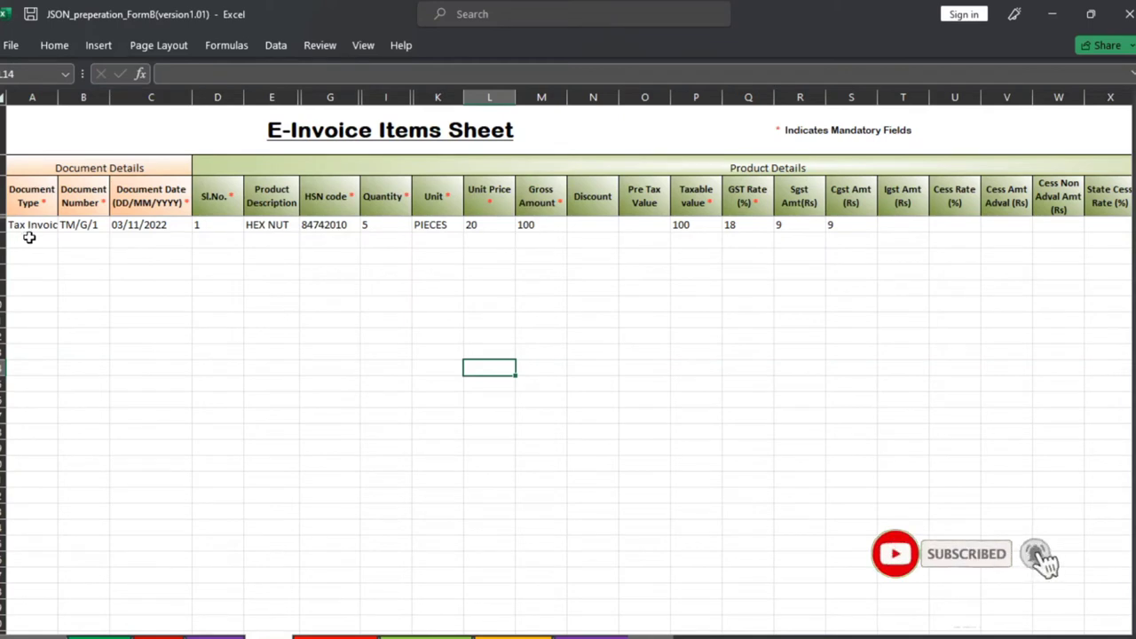
pyautogui.hotkey('alt', 'Tab')
pyautogui.moveTo(38, 193); pyautogui.dragTo(8, 574)
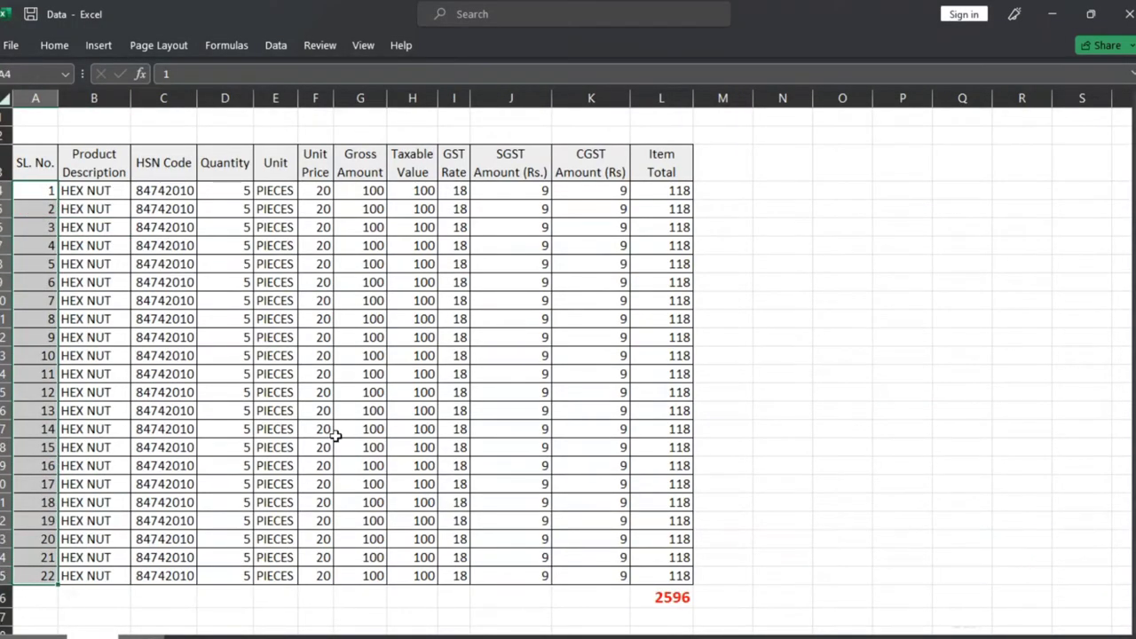
pyautogui.hotkey('alt', 'Tab')
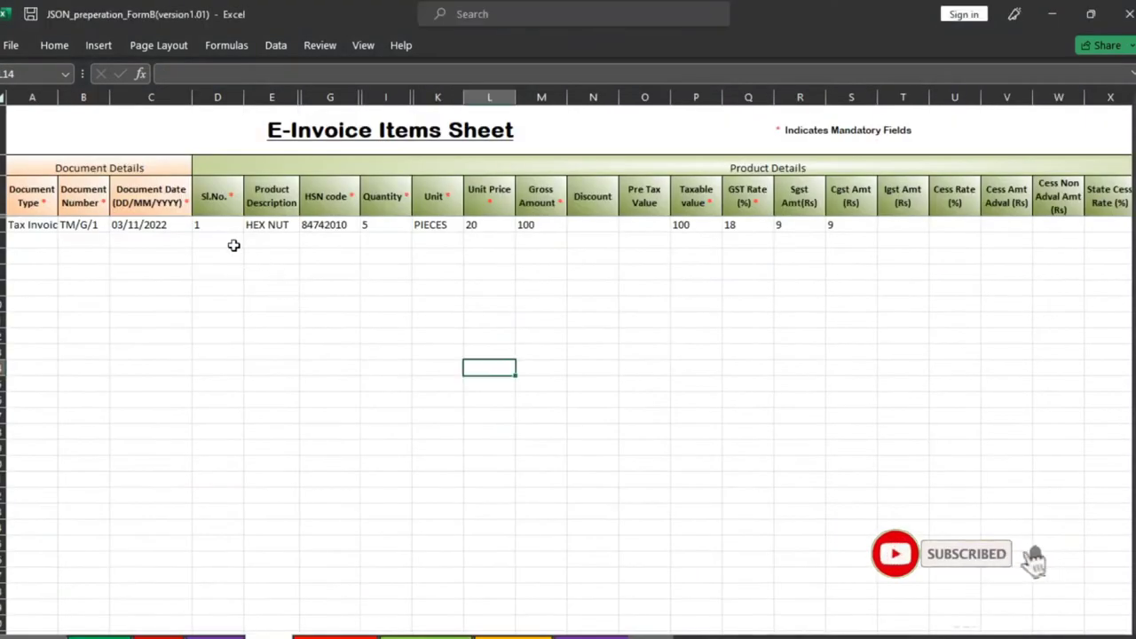
pyautogui.click(208, 225)
pyautogui.hotkey('ctrl', 'v')
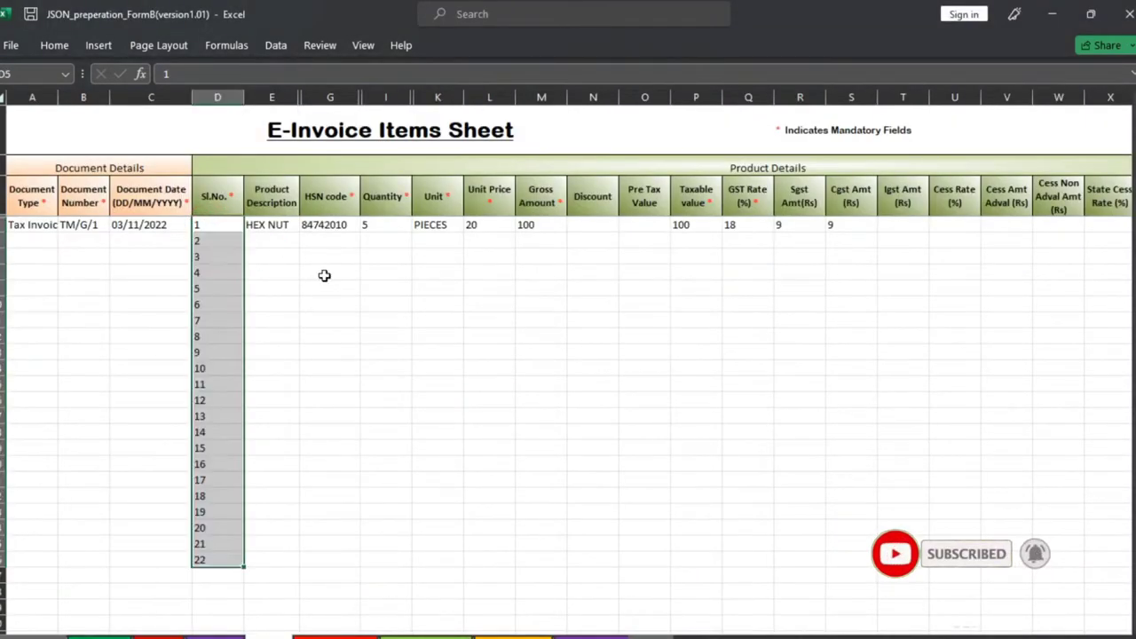
pyautogui.click(306, 334)
# - Fill the HEX NUT product description down all 22 item rows
pyautogui.click(264, 225)
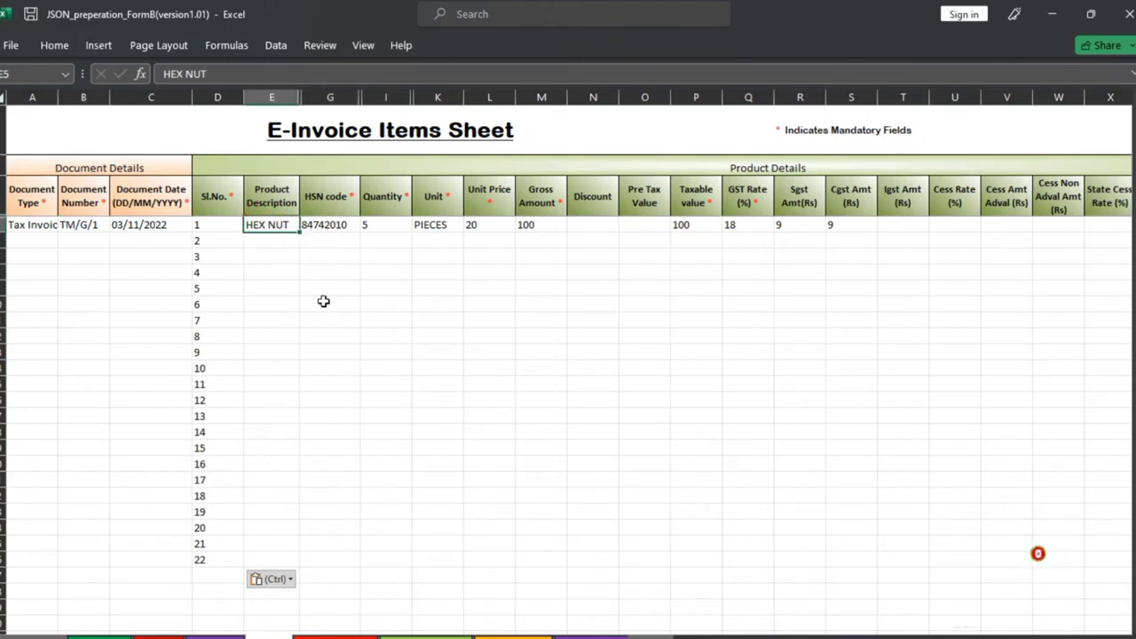
pyautogui.hotkey('alt', 'Tab')
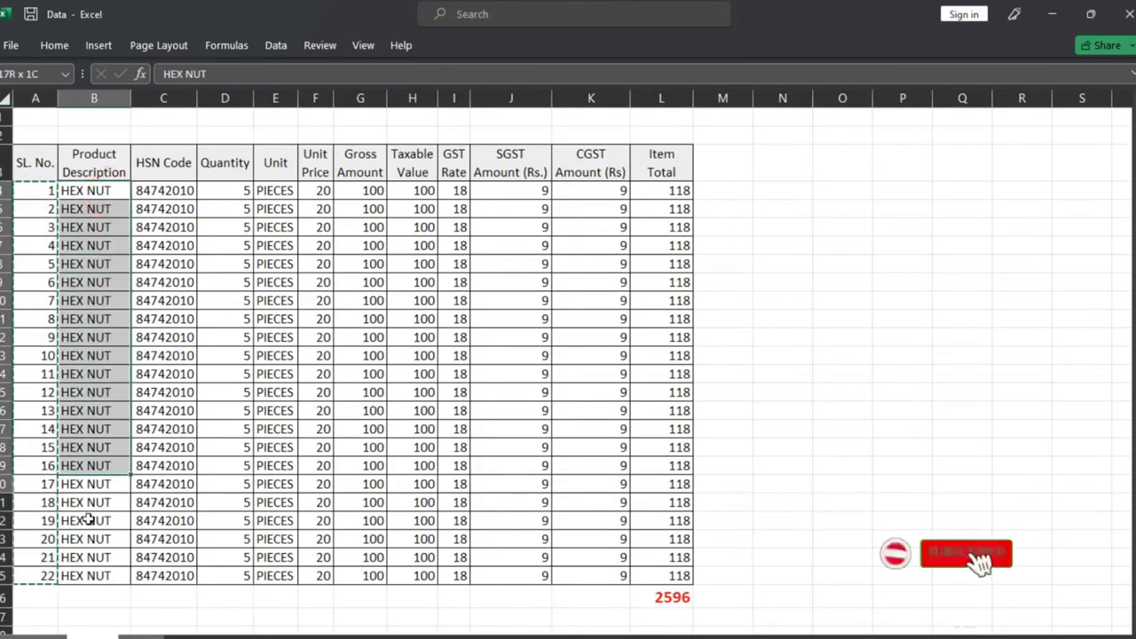
pyautogui.moveTo(105, 191); pyautogui.dragTo(89, 576)
pyautogui.hotkey('ctrl', 'v')
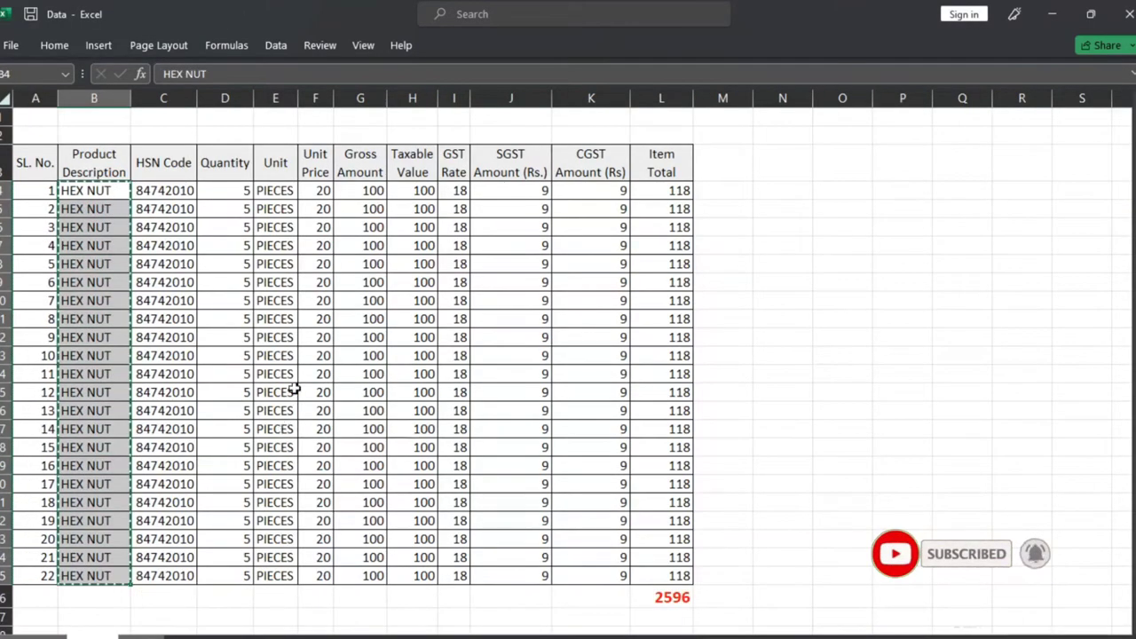
pyautogui.hotkey('alt', 'Tab')
pyautogui.doubleClick(299, 232)
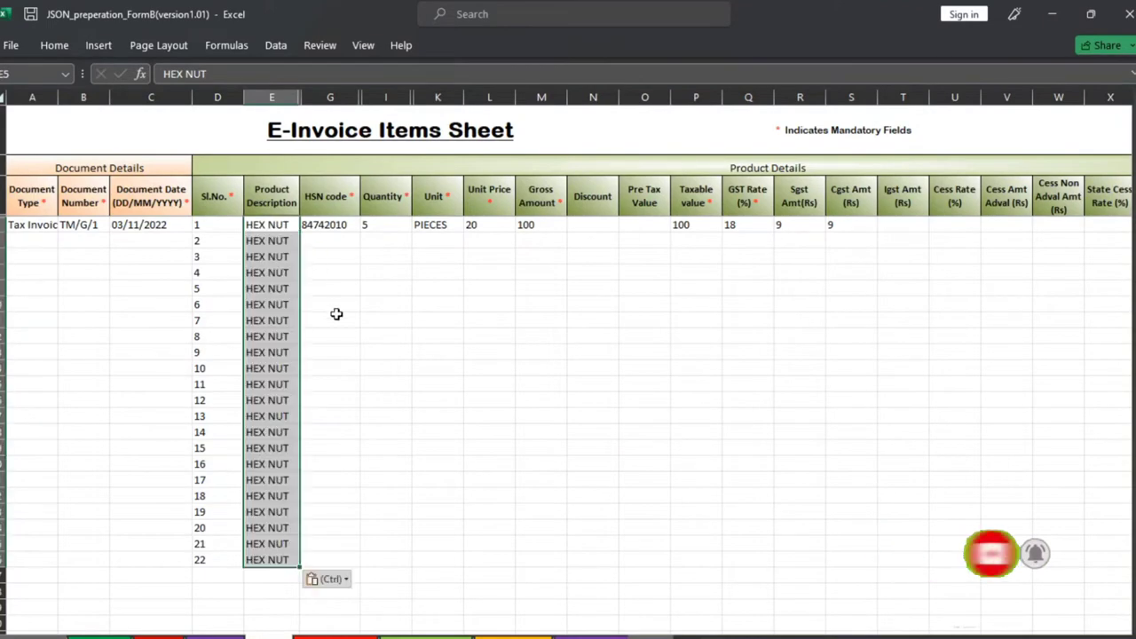
# - Paste the HSN codes (84742010) from Data C4:C25 into column G
pyautogui.click(325, 226)
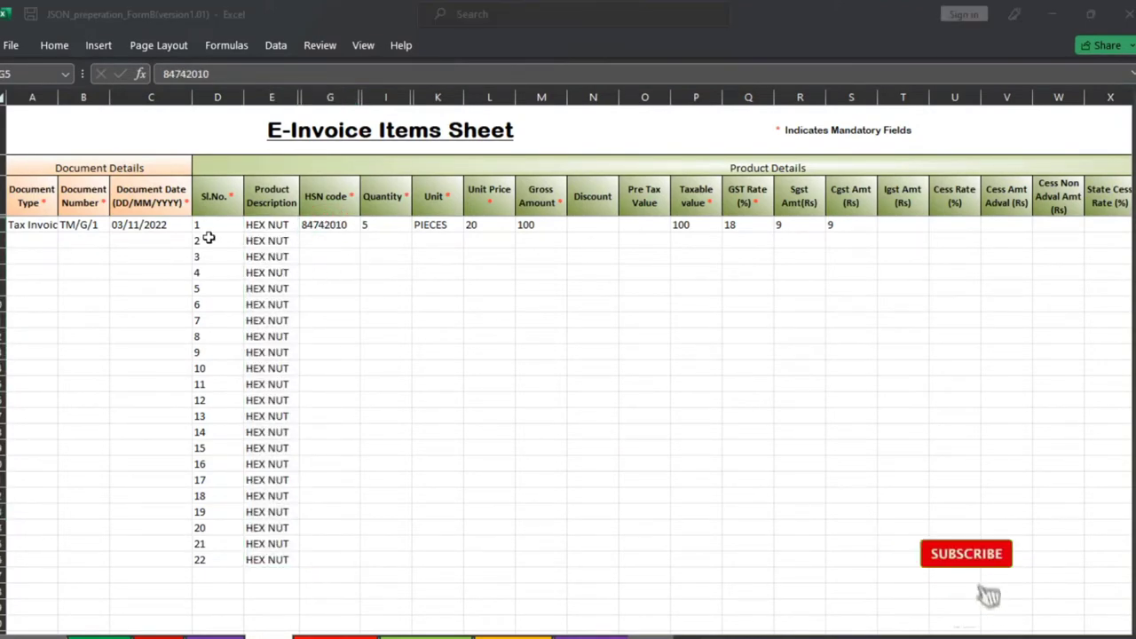
pyautogui.hotkey('alt', 'Tab')
pyautogui.moveTo(164, 191); pyautogui.dragTo(163, 568)
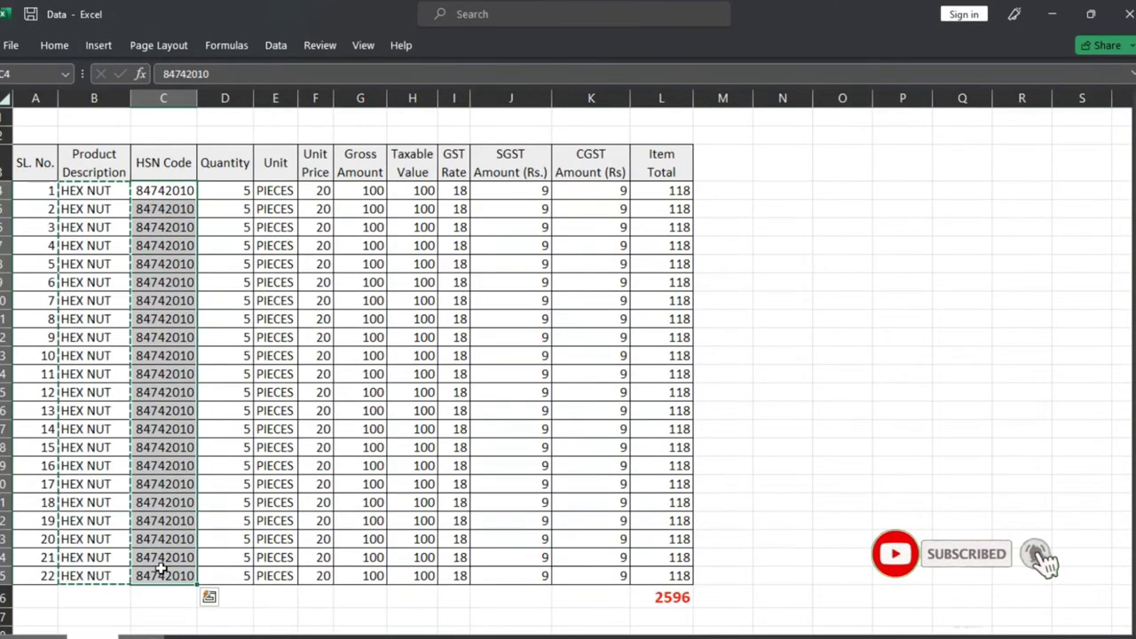
pyautogui.hotkey('ctrl', 'c')
pyautogui.hotkey('alt', 'Tab')
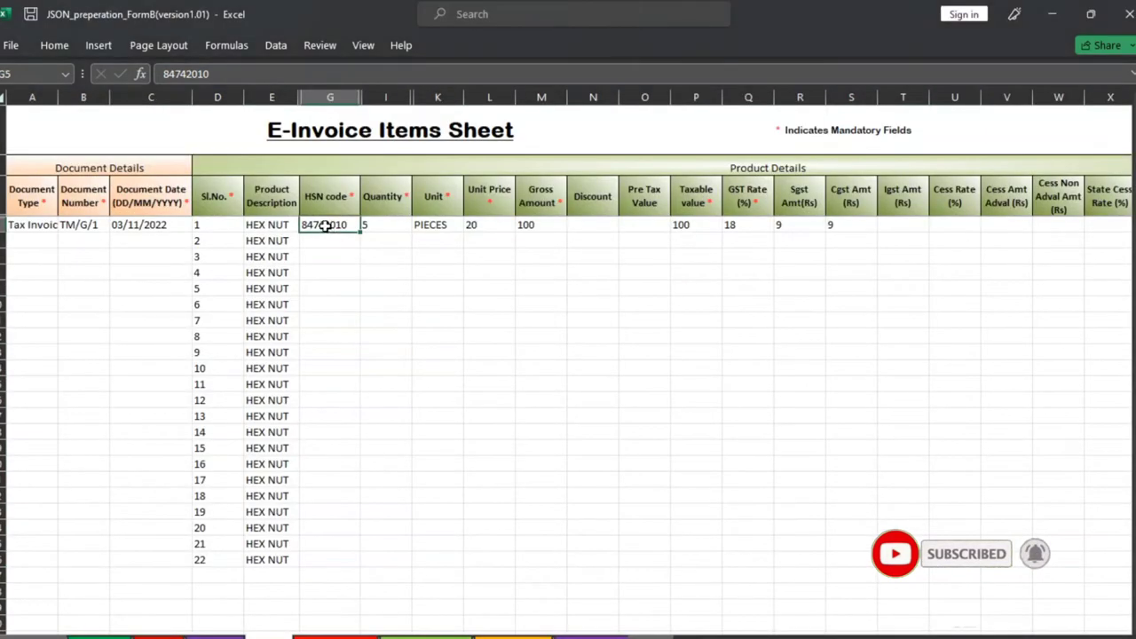
pyautogui.hotkey('ctrl', 'v')
# - Paste the quantities (5) from Data D4:D25 into the Quantity column
pyautogui.click(385, 228)
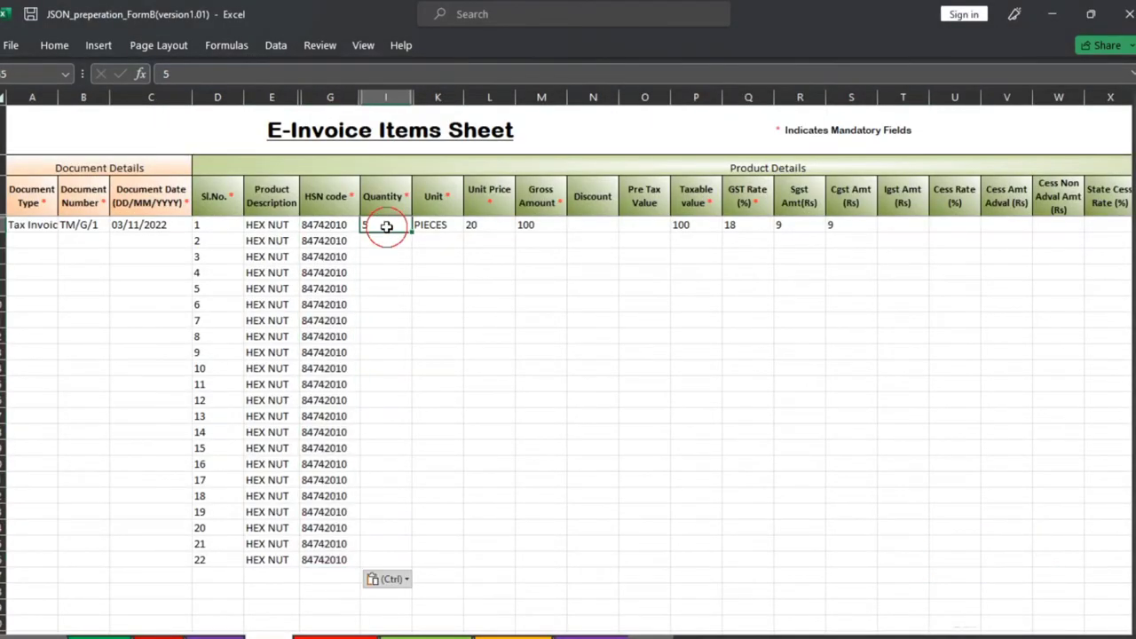
pyautogui.hotkey('alt', 'Tab')
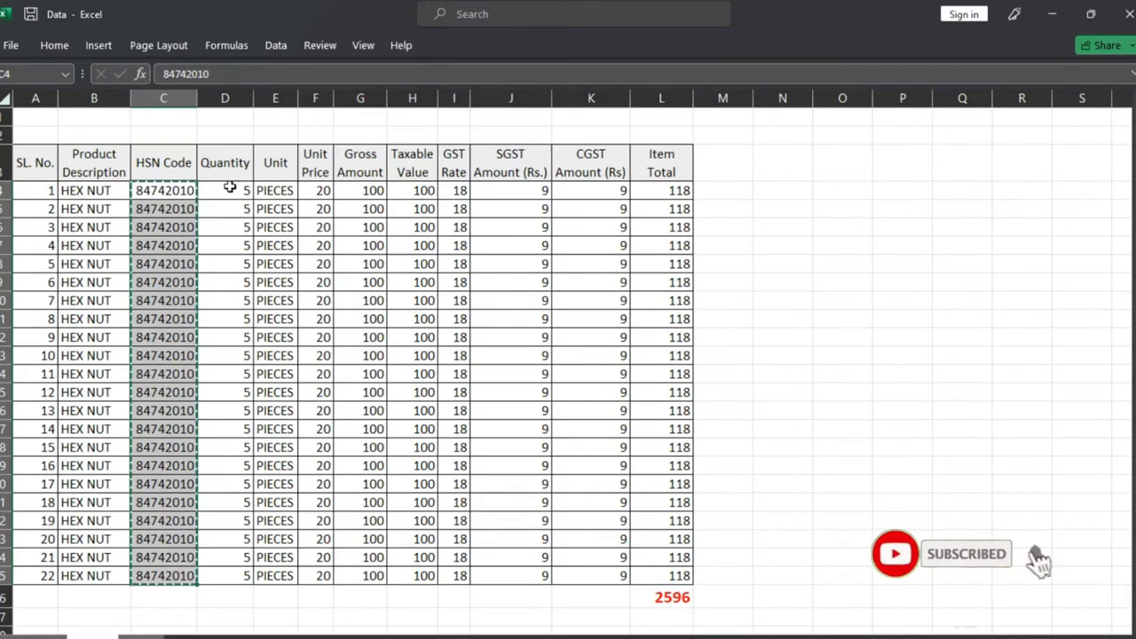
pyautogui.moveTo(227, 188); pyautogui.dragTo(213, 575)
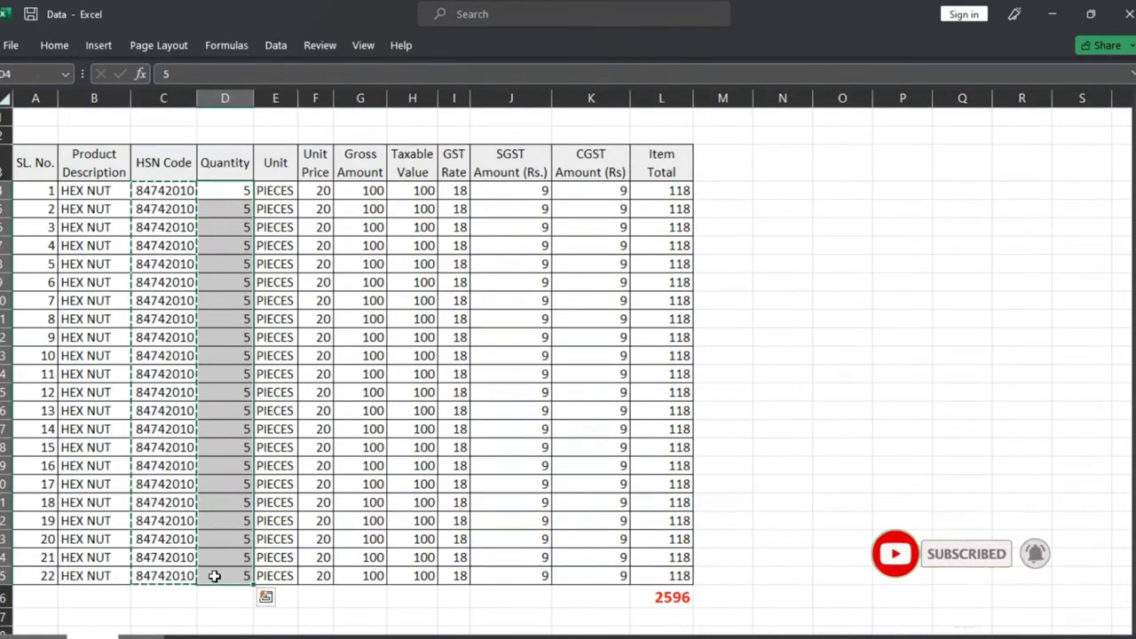
pyautogui.hotkey('ctrl', 'c')
pyautogui.hotkey('alt', 'Tab')
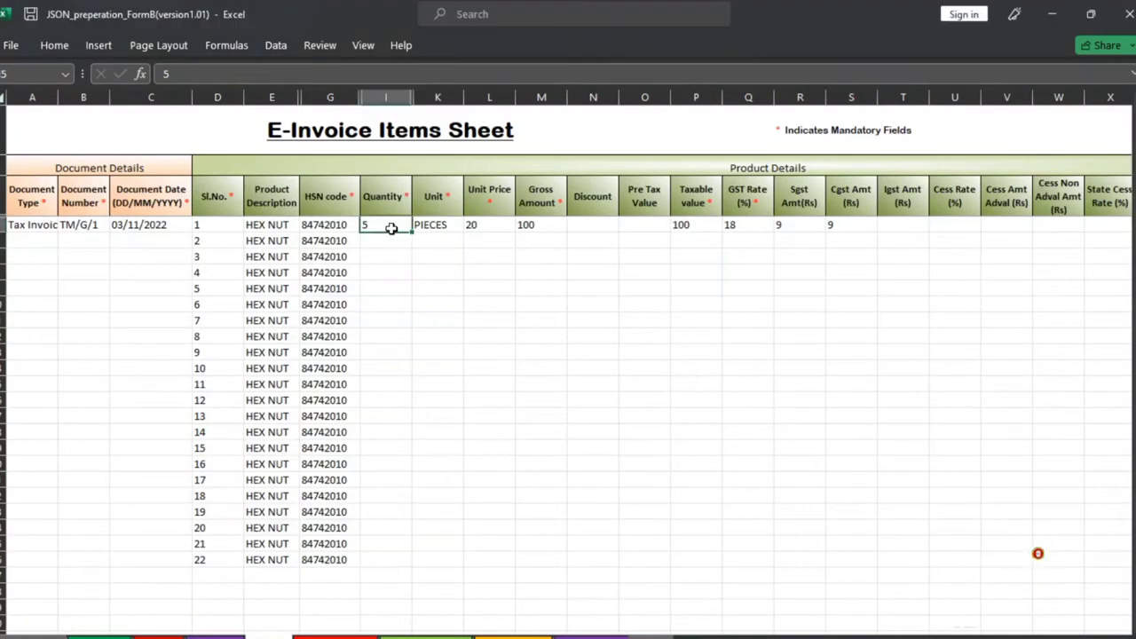
pyautogui.hotkey('ctrl', 'v')
# - Paste the units (PIECES) from Data E4:E25 into the Unit column
pyautogui.click(430, 227)
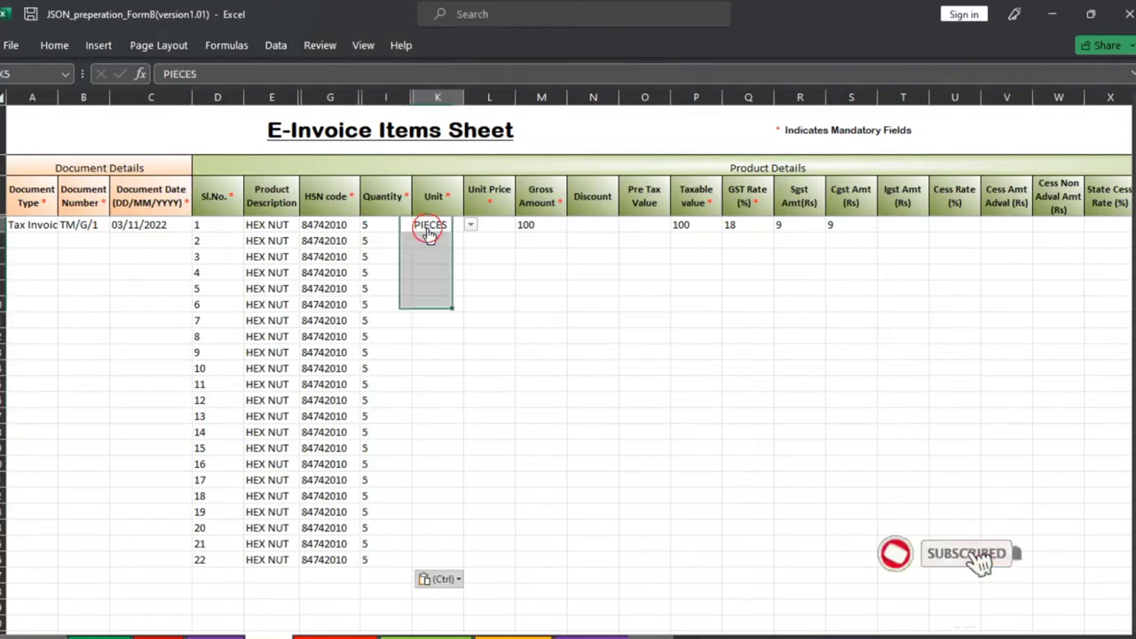
pyautogui.hotkey('alt', 'Tab')
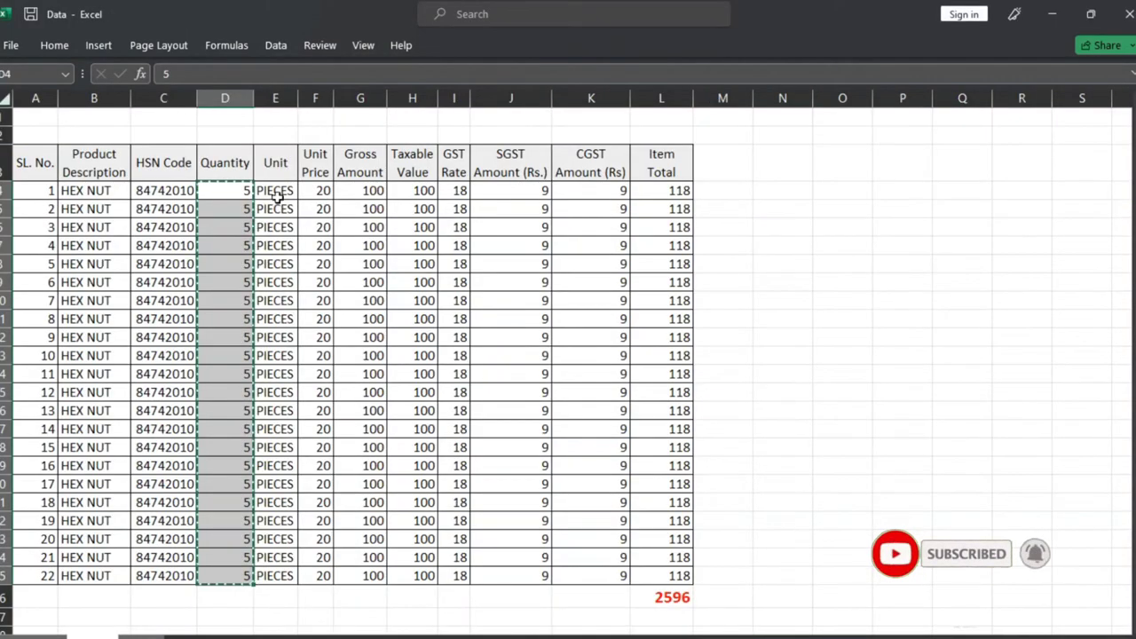
pyautogui.moveTo(275, 190); pyautogui.dragTo(263, 575)
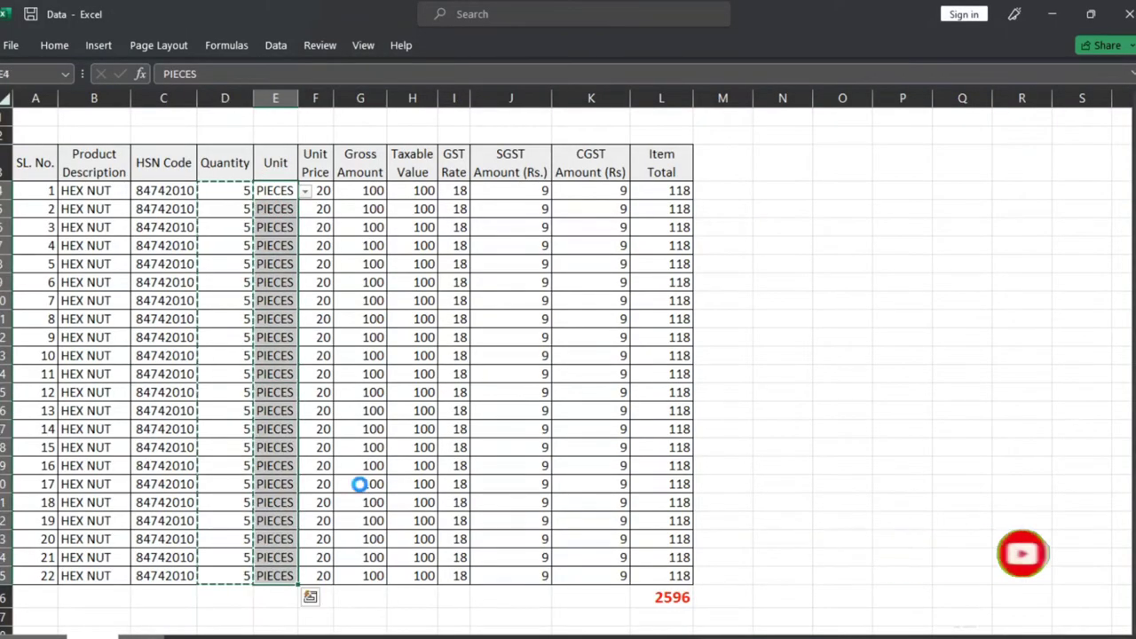
pyautogui.hotkey('ctrl', 'c')
pyautogui.hotkey('alt', 'Tab')
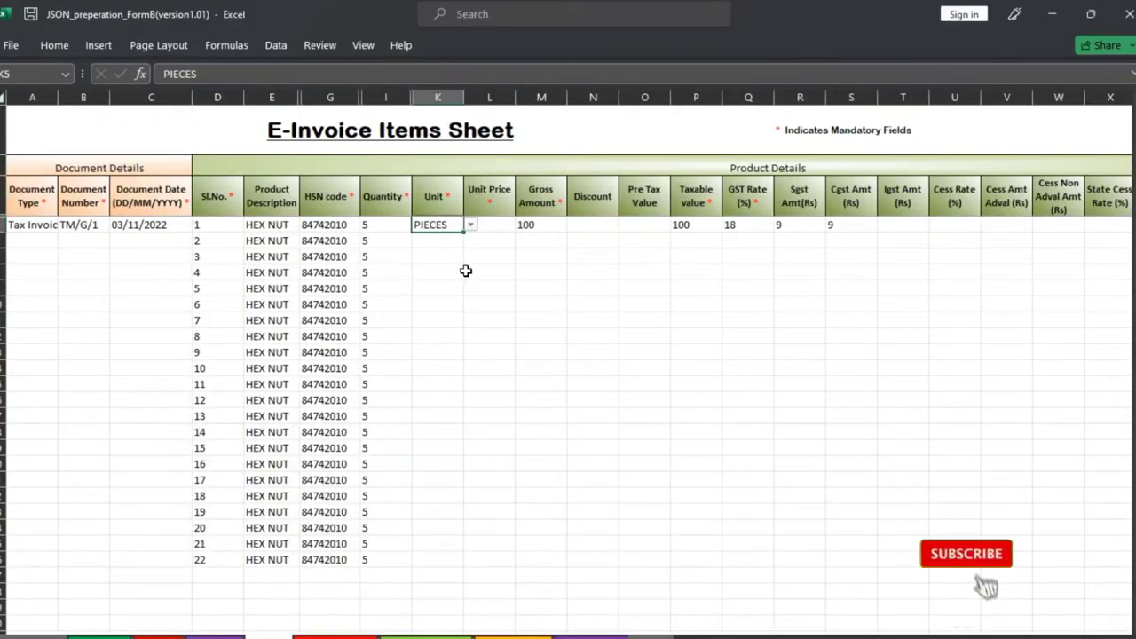
pyautogui.hotkey('ctrl', 'v')
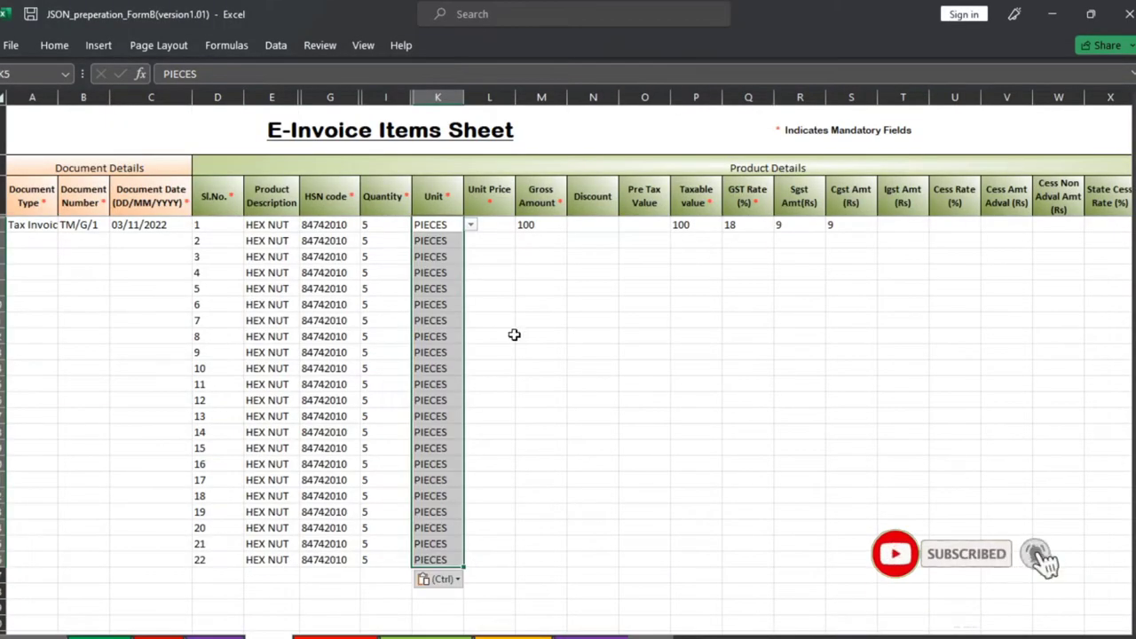
# - Paste unit price 20 from Data F4:F25 into column L
pyautogui.click(495, 226)
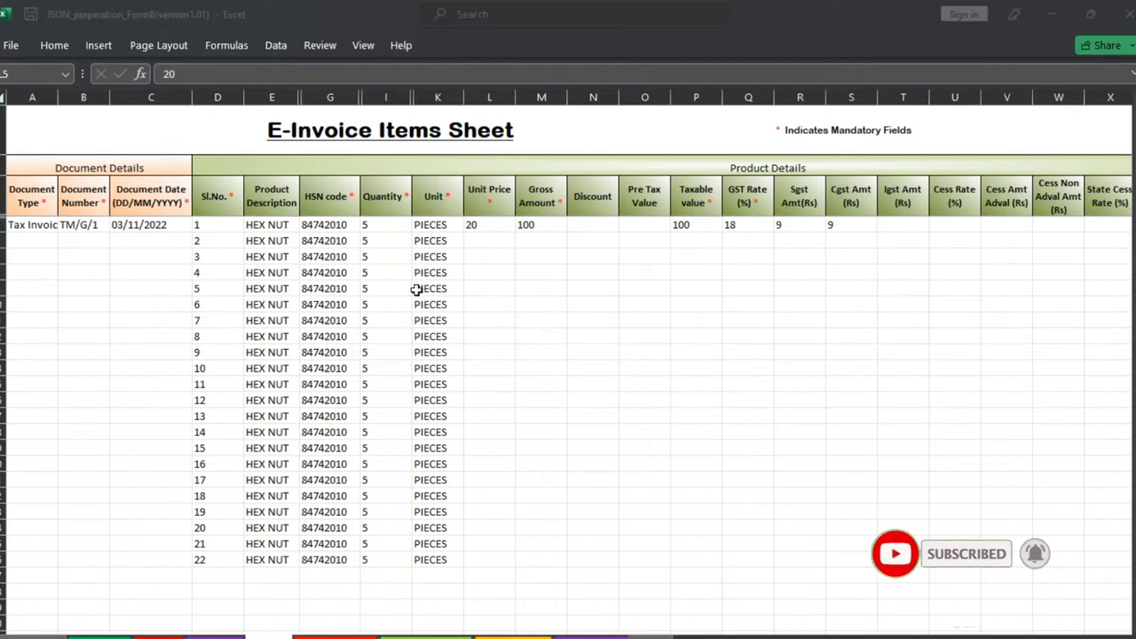
pyautogui.hotkey('alt', 'Tab')
pyautogui.moveTo(323, 190); pyautogui.dragTo(323, 575)
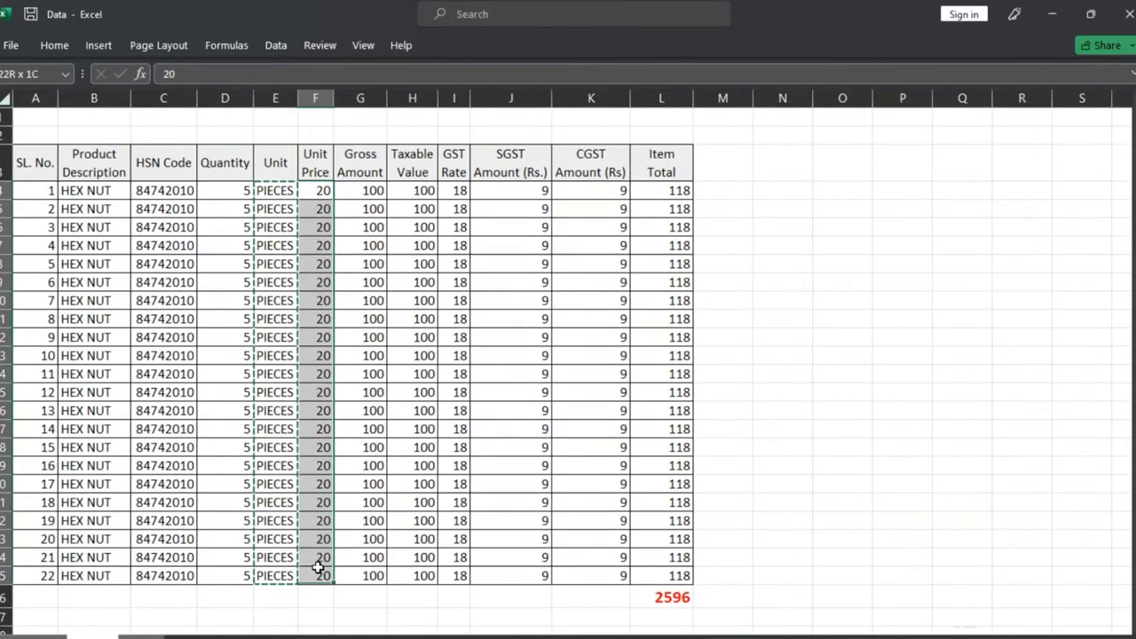
pyautogui.hotkey('ctrl', 'c')
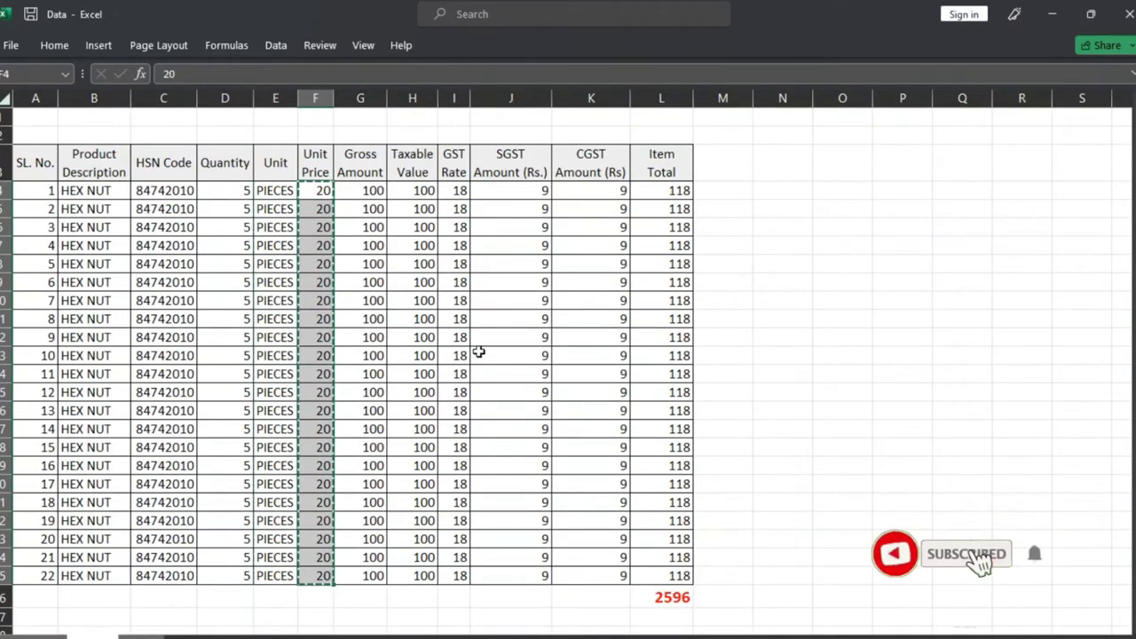
pyautogui.hotkey('alt', 'Tab')
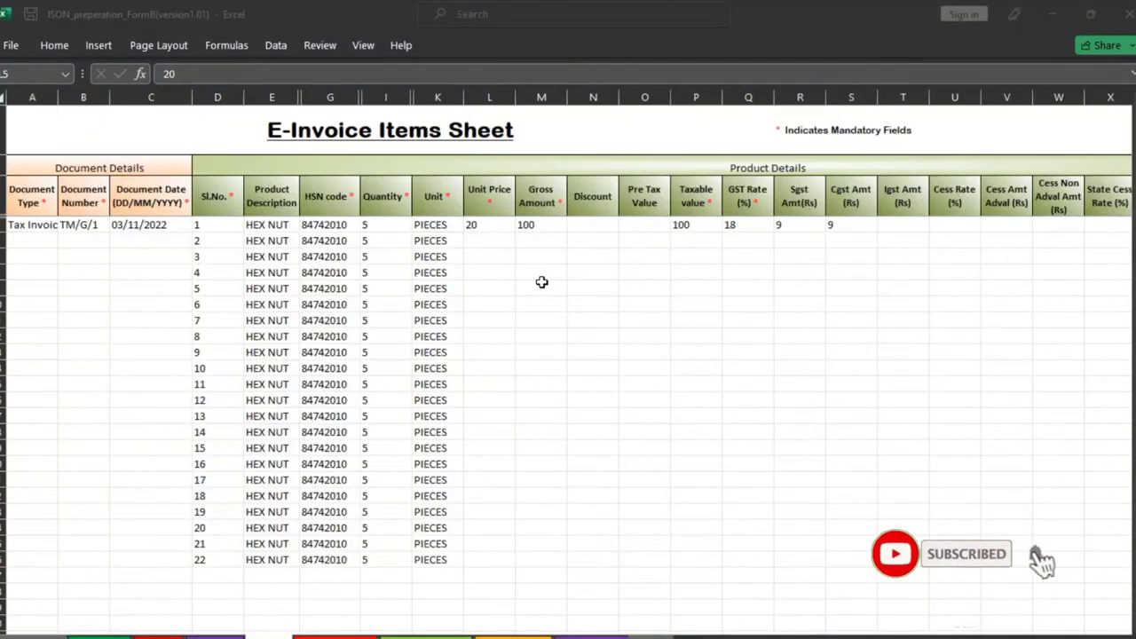
pyautogui.hotkey('ctrl', 'v')
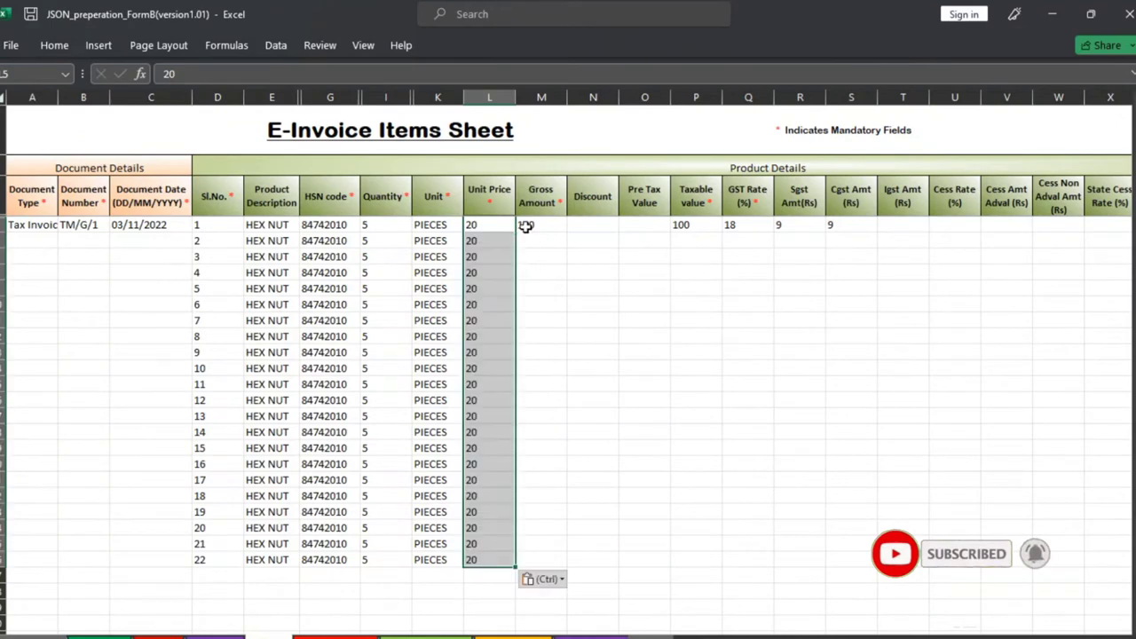
# - Paste gross amount 100 from Data G4:G25 into column M
pyautogui.click(525, 227)
pyautogui.hotkey('alt', 'Tab')
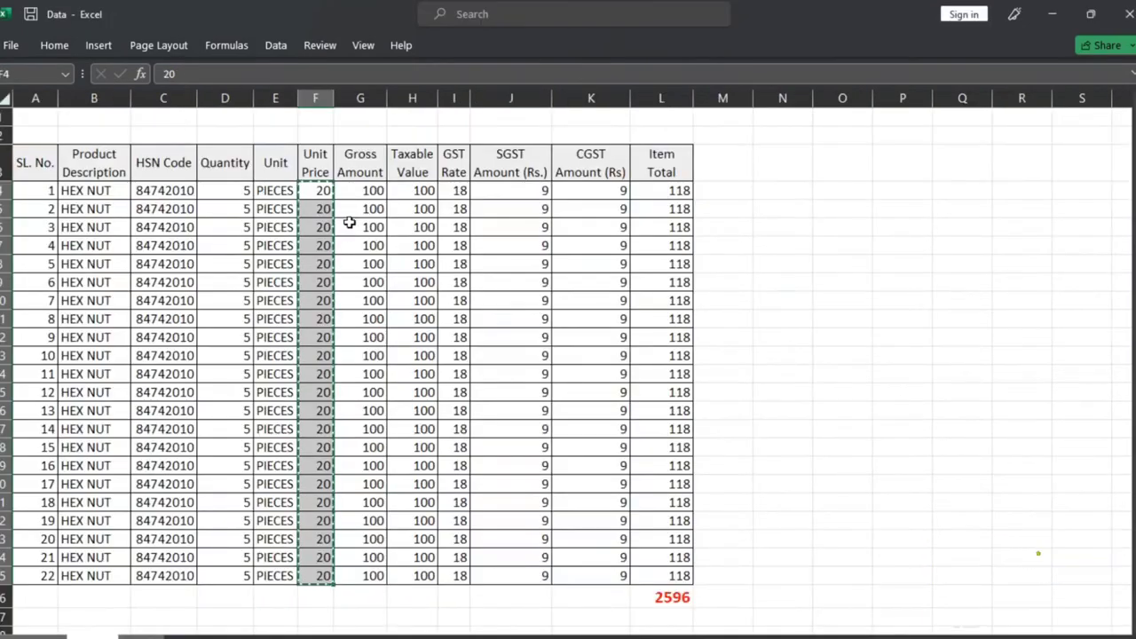
pyautogui.moveTo(372, 190)
pyautogui.mouseDown()
pyautogui.moveTo(351, 361)
pyautogui.moveTo(364, 575)
pyautogui.mouseUp()
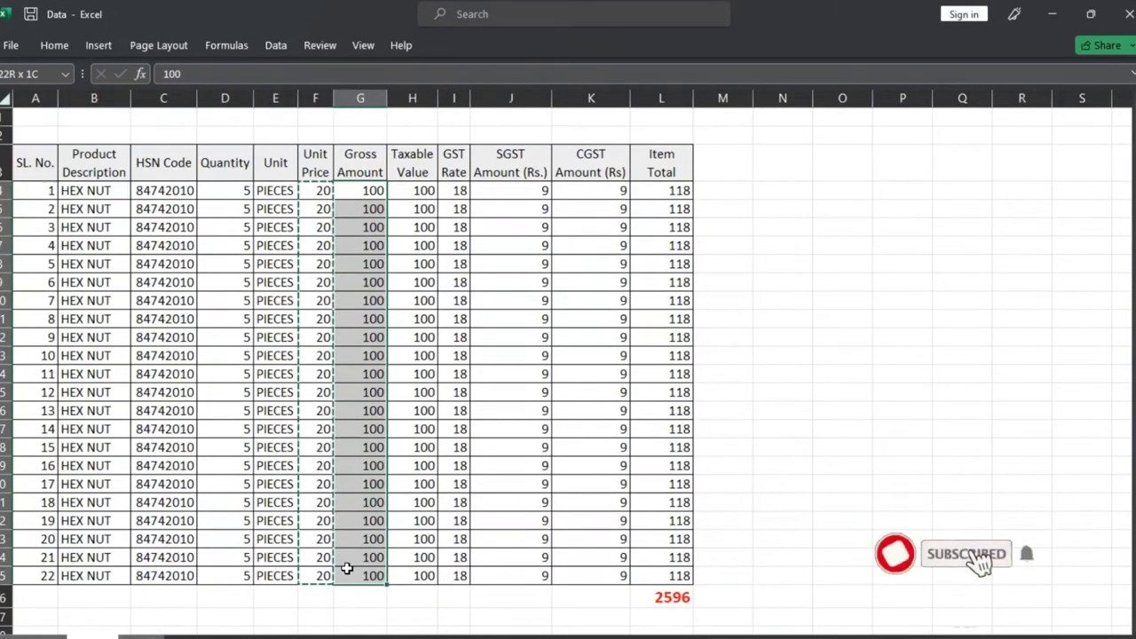
pyautogui.hotkey('ctrl', 'c')
pyautogui.hotkey('alt', 'Tab')
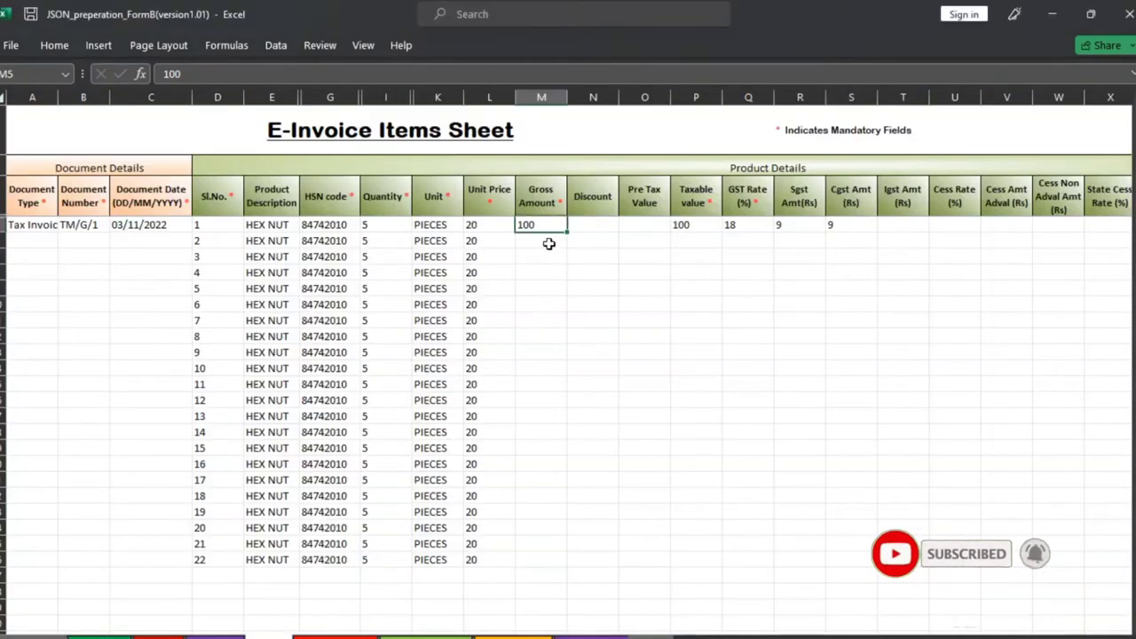
pyautogui.hotkey('ctrl', 'v')
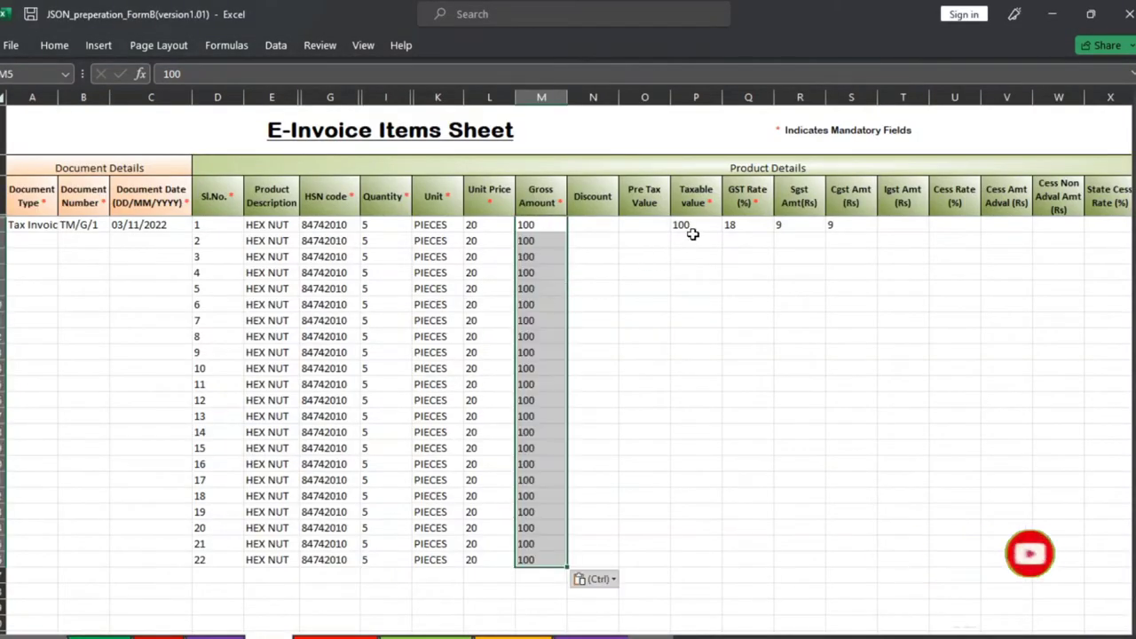
pyautogui.click(697, 233)
# - Paste taxable value 100 from Data H4:H25 into column P
pyautogui.hotkey('alt', 'Tab')
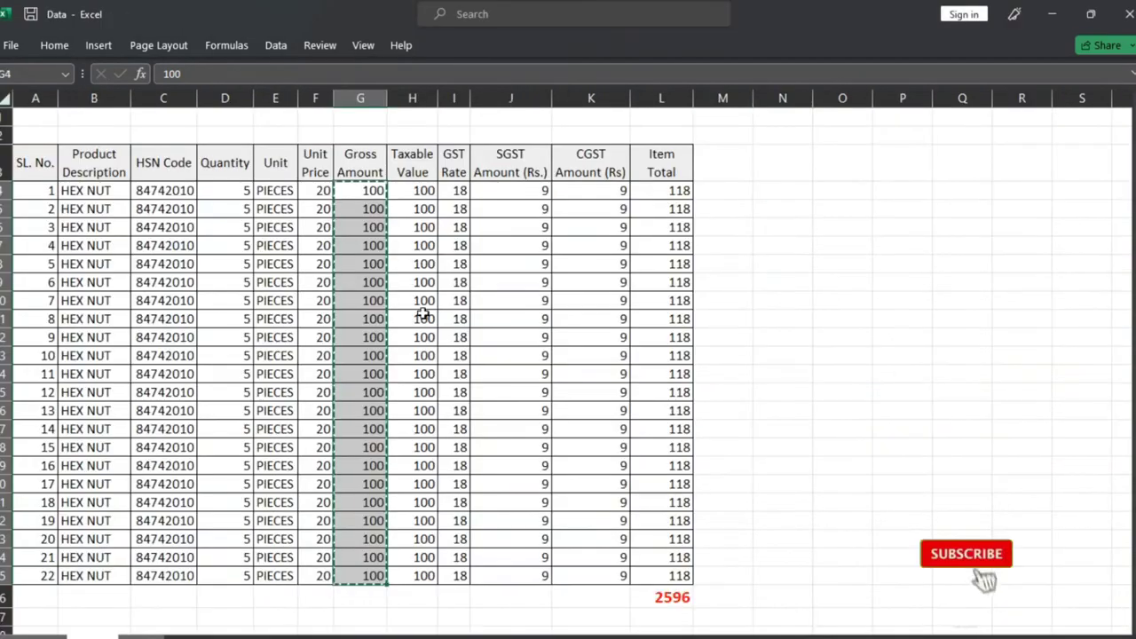
pyautogui.moveTo(422, 190)
pyautogui.mouseDown()
pyautogui.moveTo(435, 473)
pyautogui.moveTo(425, 572)
pyautogui.mouseUp()
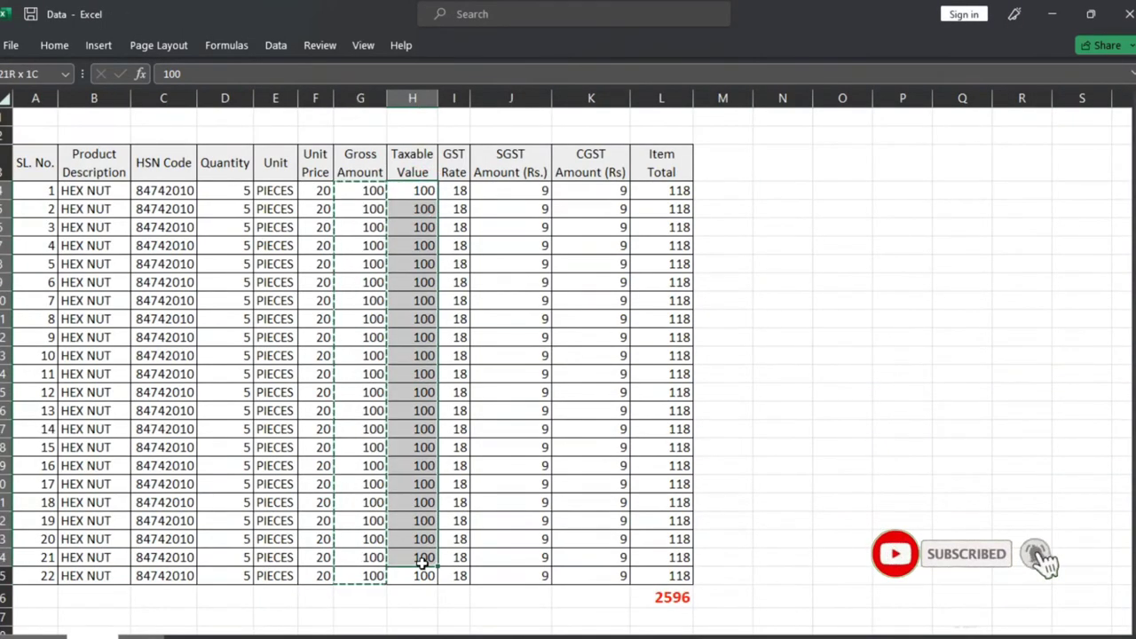
pyautogui.hotkey('ctrl', 'c')
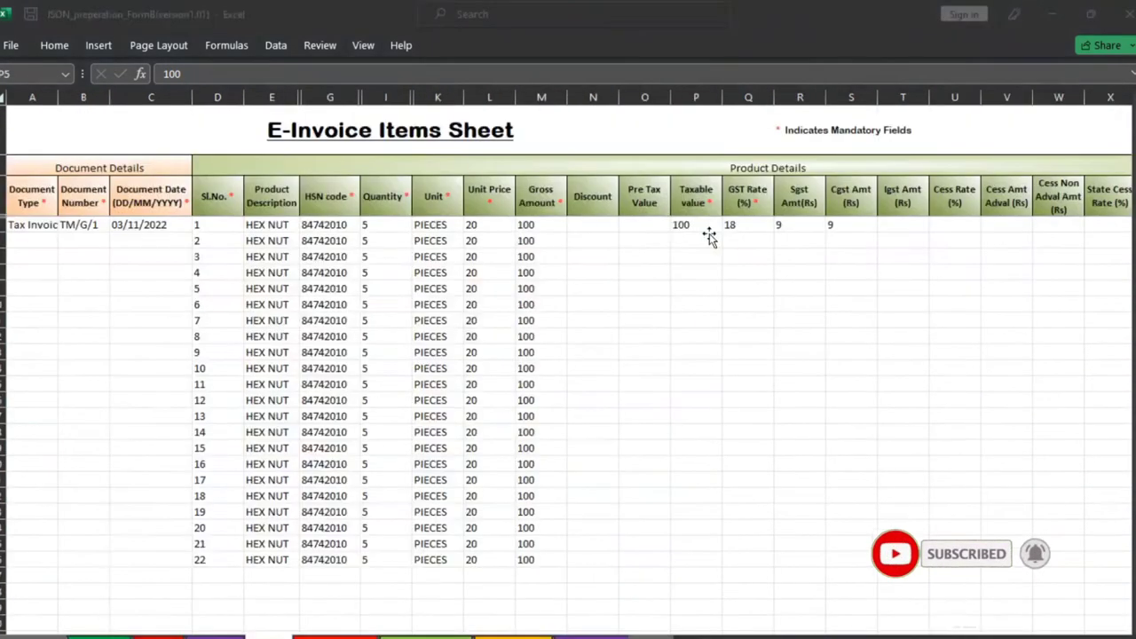
pyautogui.hotkey('alt', 'Tab')
pyautogui.hotkey('ctrl', 'v')
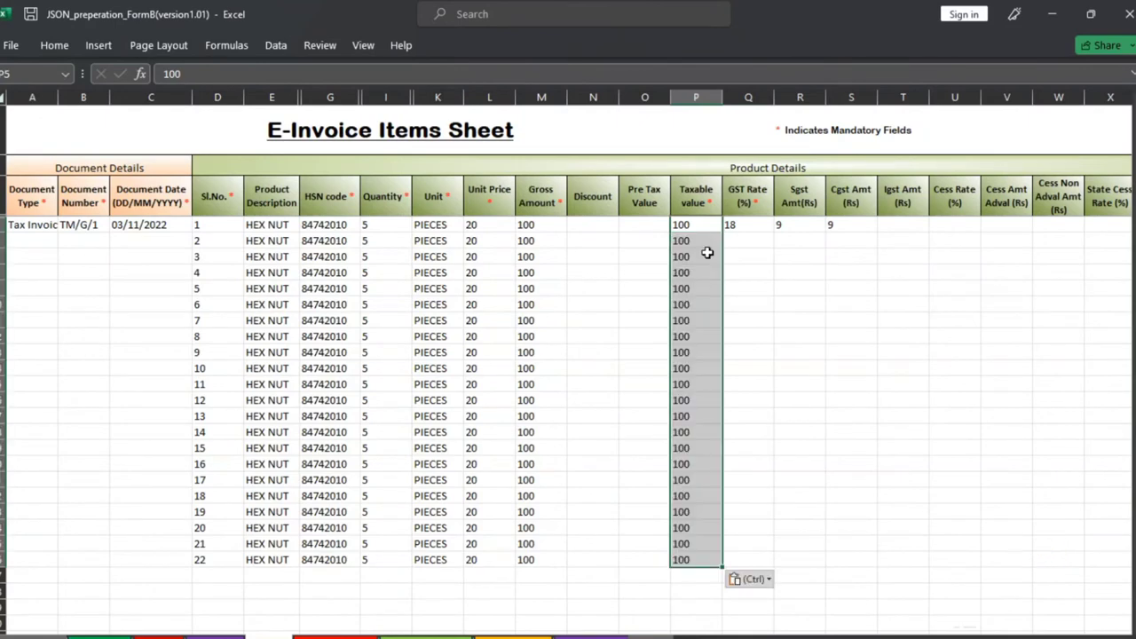
# - Paste the 18% GST rates from Data I4:I25 into column Q
pyautogui.click(733, 228)
pyautogui.hotkey('alt', 'Tab')
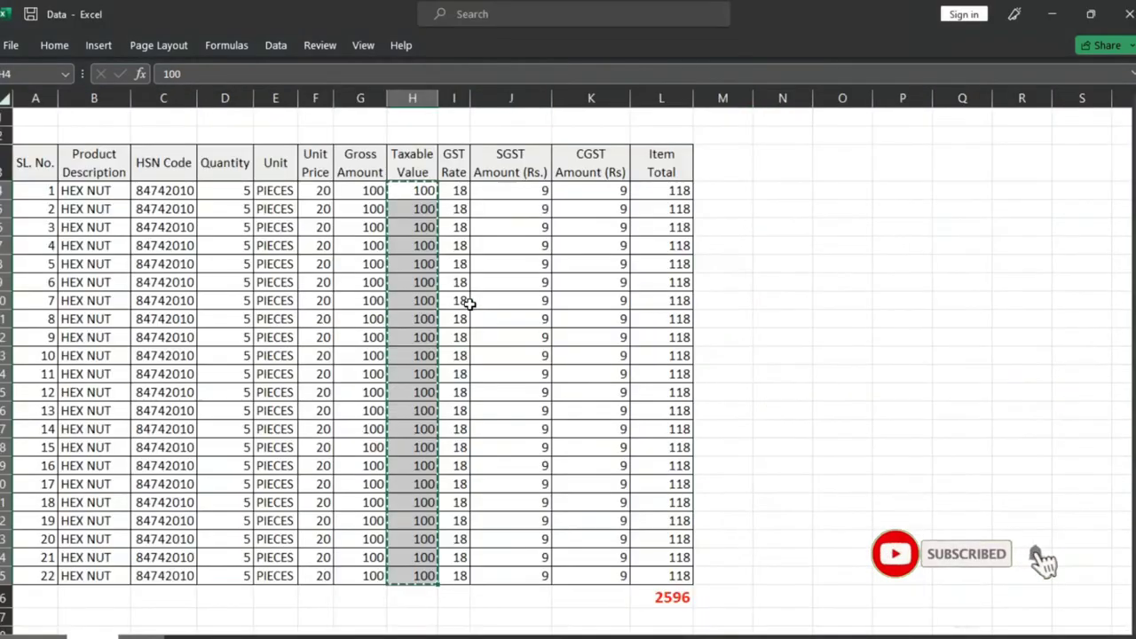
pyautogui.moveTo(459, 191); pyautogui.dragTo(439, 570)
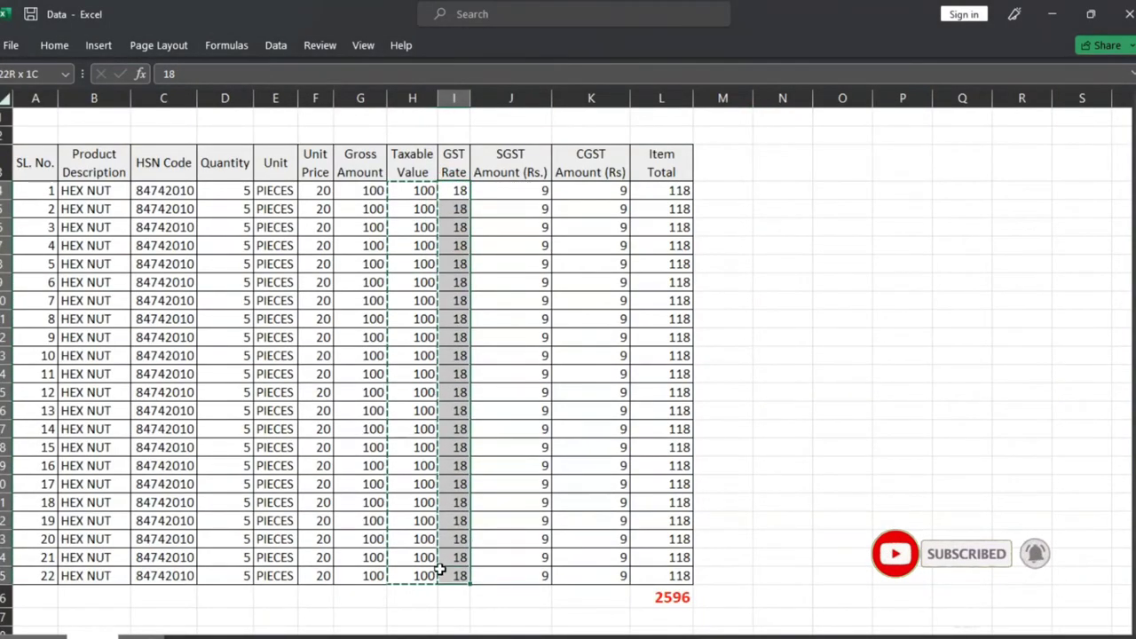
pyautogui.hotkey('ctrl', 'c')
pyautogui.hotkey('alt', 'Tab')
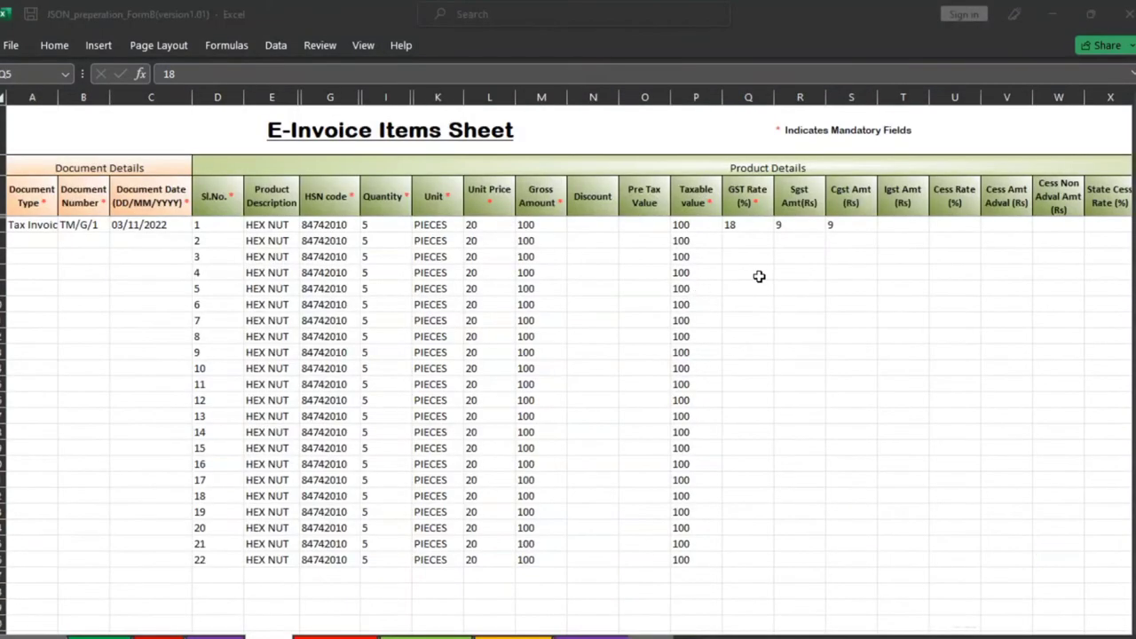
pyautogui.hotkey('ctrl', 'v')
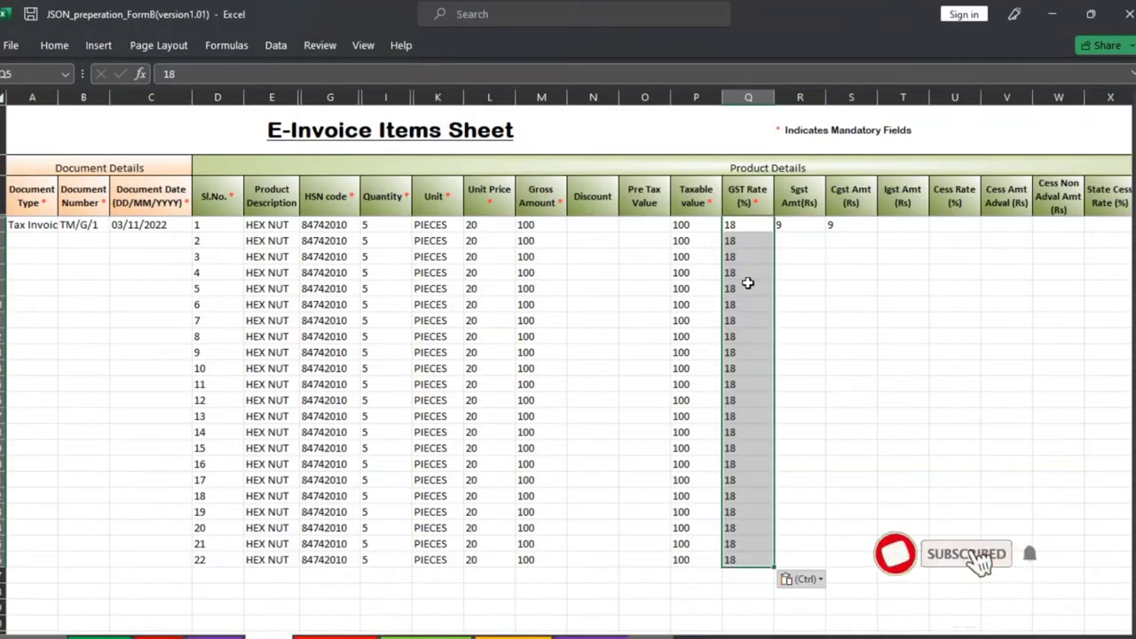
# - Paste SGST and CGST amounts of 9 into the Sgst Amt and Cgst Amt columns
pyautogui.hotkey('alt', 'Tab')
pyautogui.moveTo(528, 191); pyautogui.dragTo(521, 573)
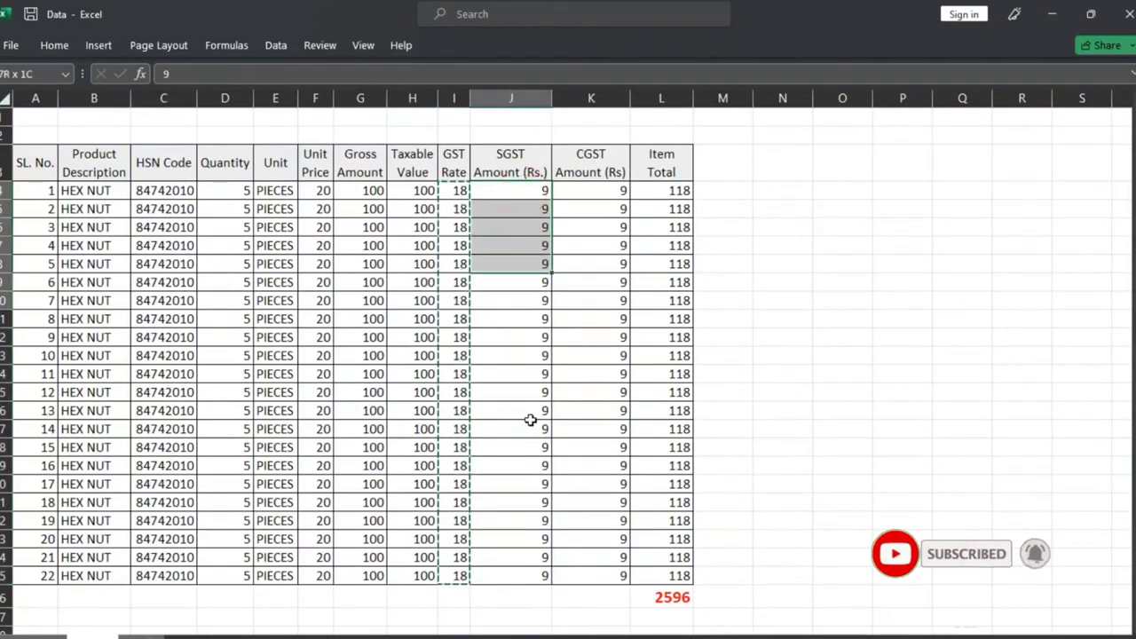
pyautogui.hotkey('ctrl', 'c')
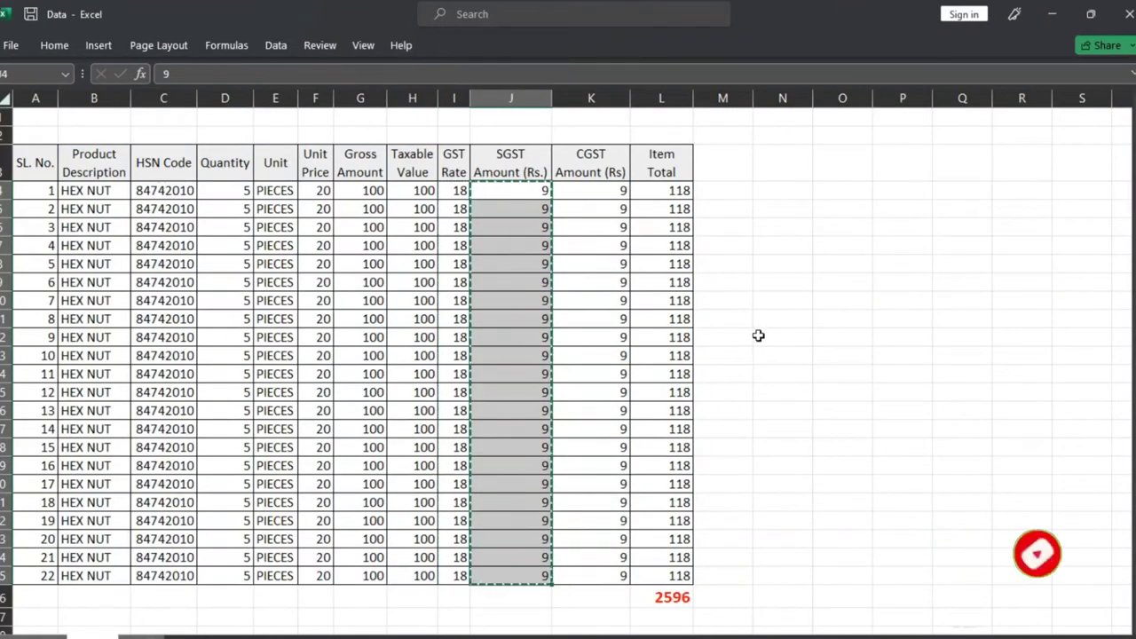
pyautogui.hotkey('alt', 'Tab')
pyautogui.click(815, 225)
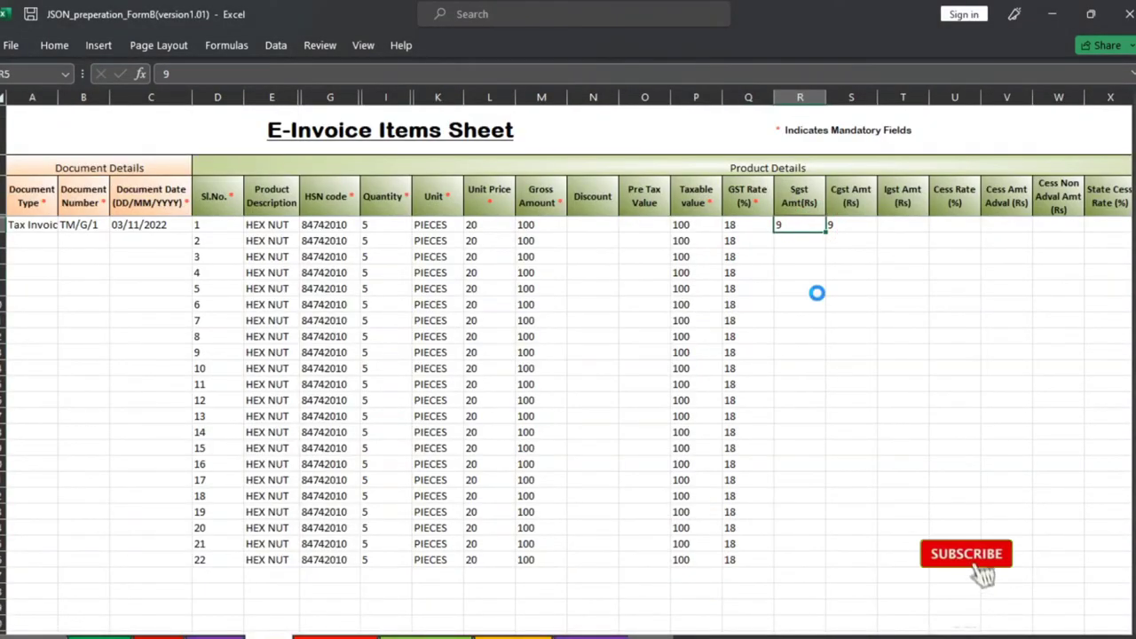
pyautogui.hotkey('ctrl', 'v')
pyautogui.hotkey('alt', 'Tab')
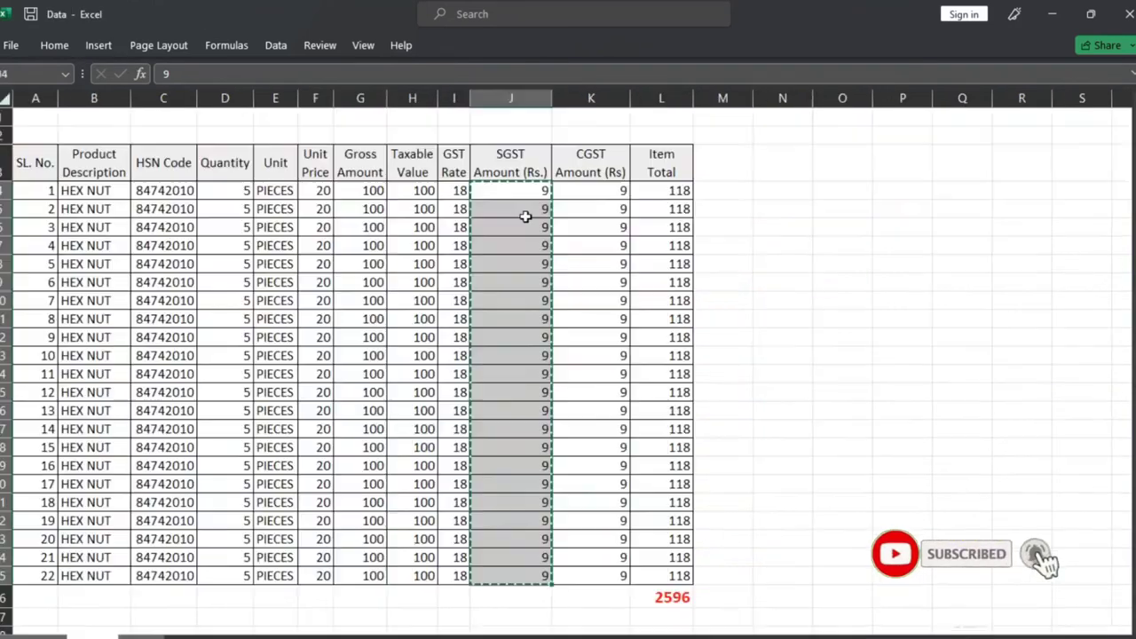
pyautogui.moveTo(604, 191); pyautogui.dragTo(576, 573)
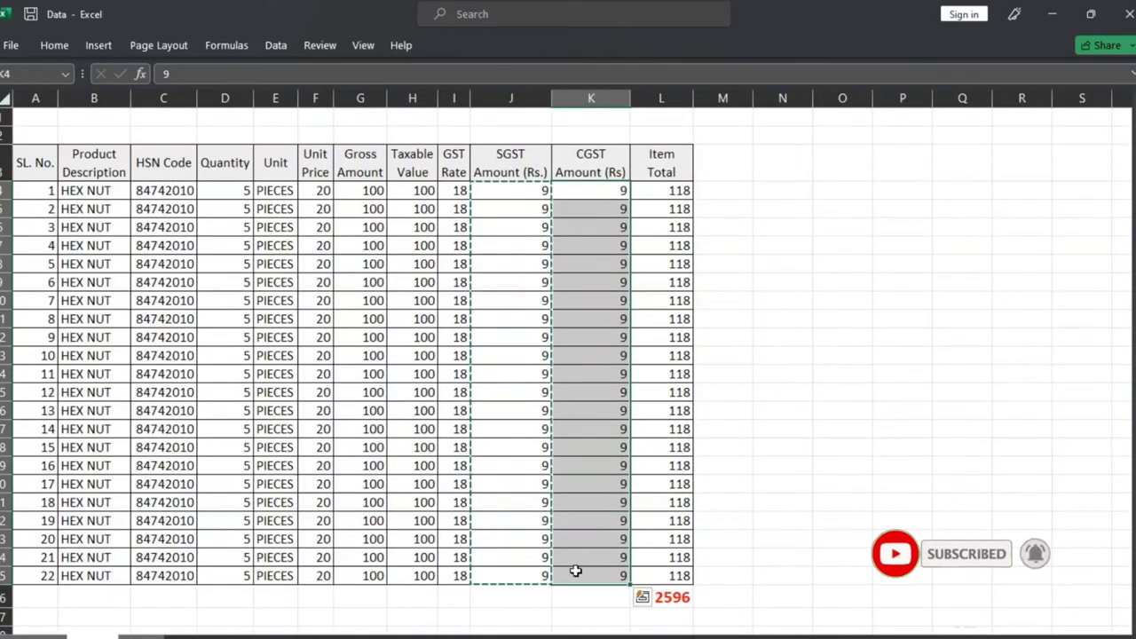
pyautogui.hotkey('ctrl', 'c')
pyautogui.hotkey('alt', 'Tab')
pyautogui.click(850, 224)
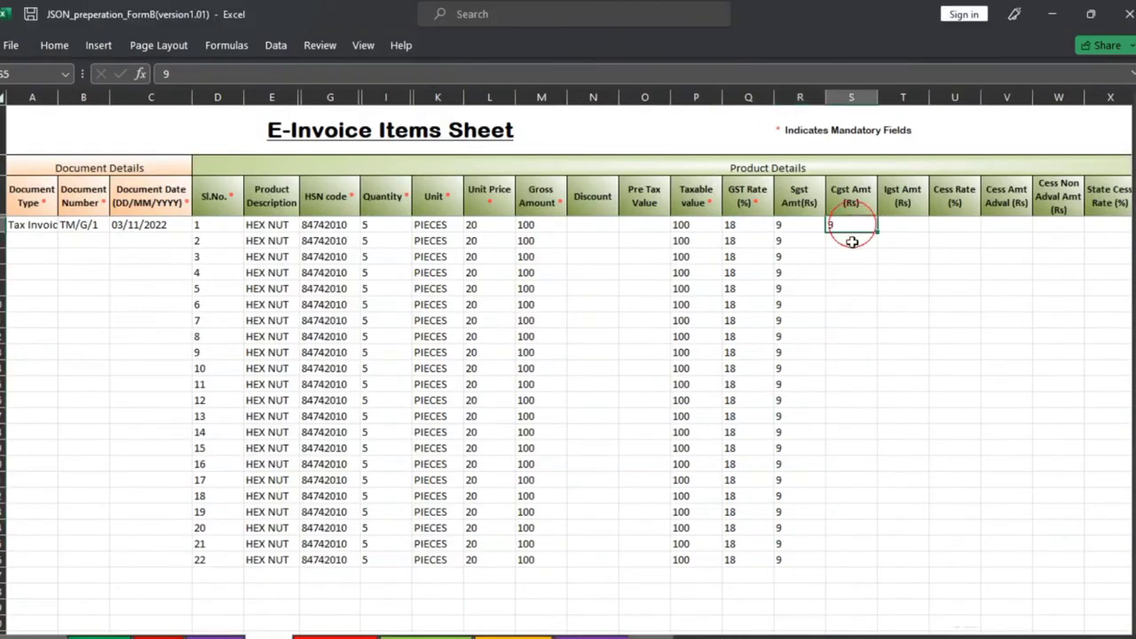
pyautogui.hotkey('ctrl', 'v')
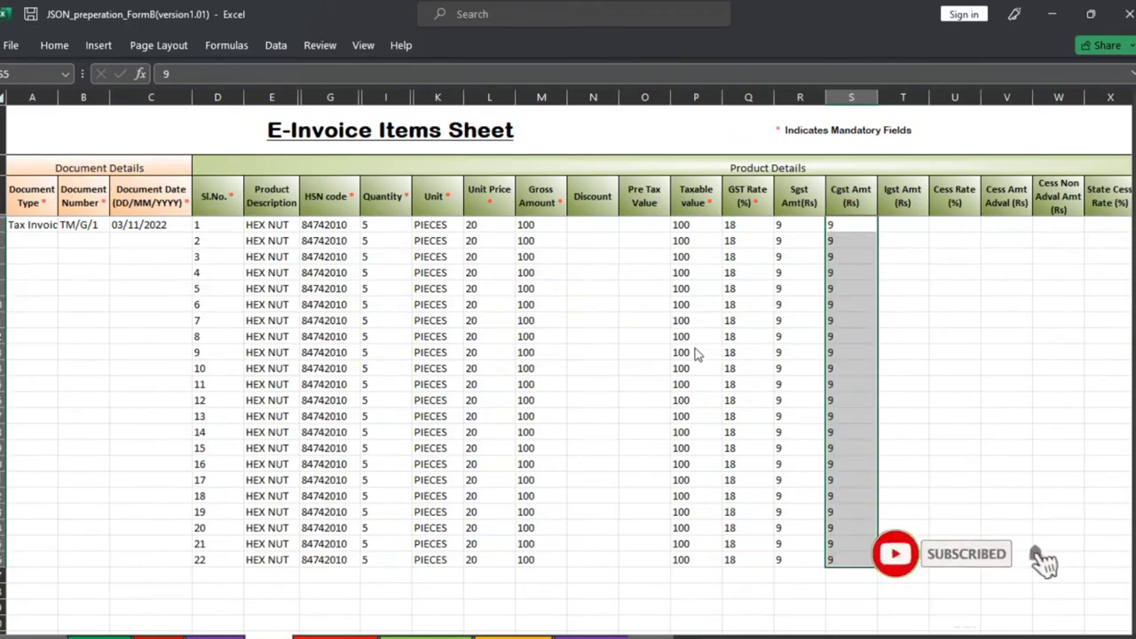
# - Paste Item Total 118 for all 22 items into column AB
pyautogui.hotkey('alt', 'Tab')
pyautogui.moveTo(673, 186); pyautogui.dragTo(656, 575)
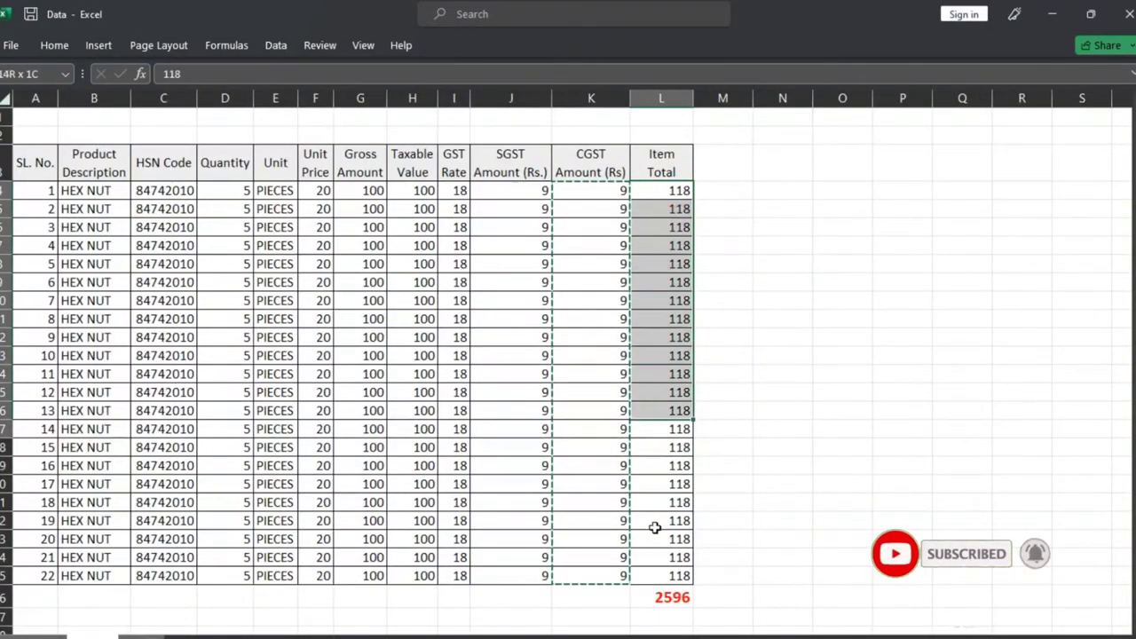
pyautogui.hotkey('ctrl', 'c')
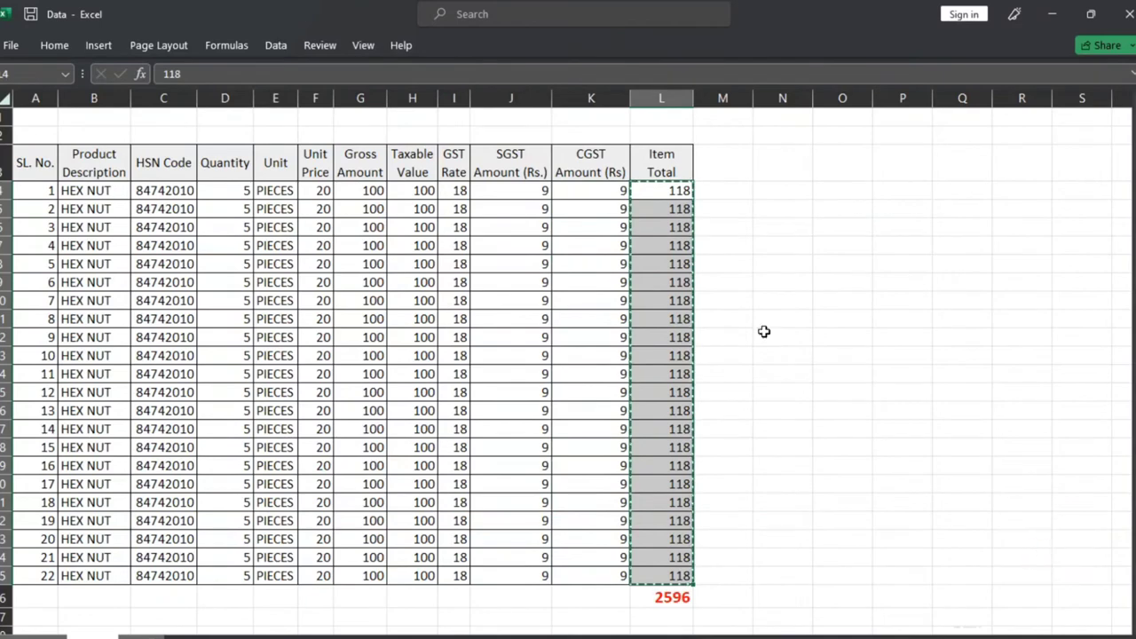
pyautogui.hotkey('alt', 'Tab')
pyautogui.click(886, 236)
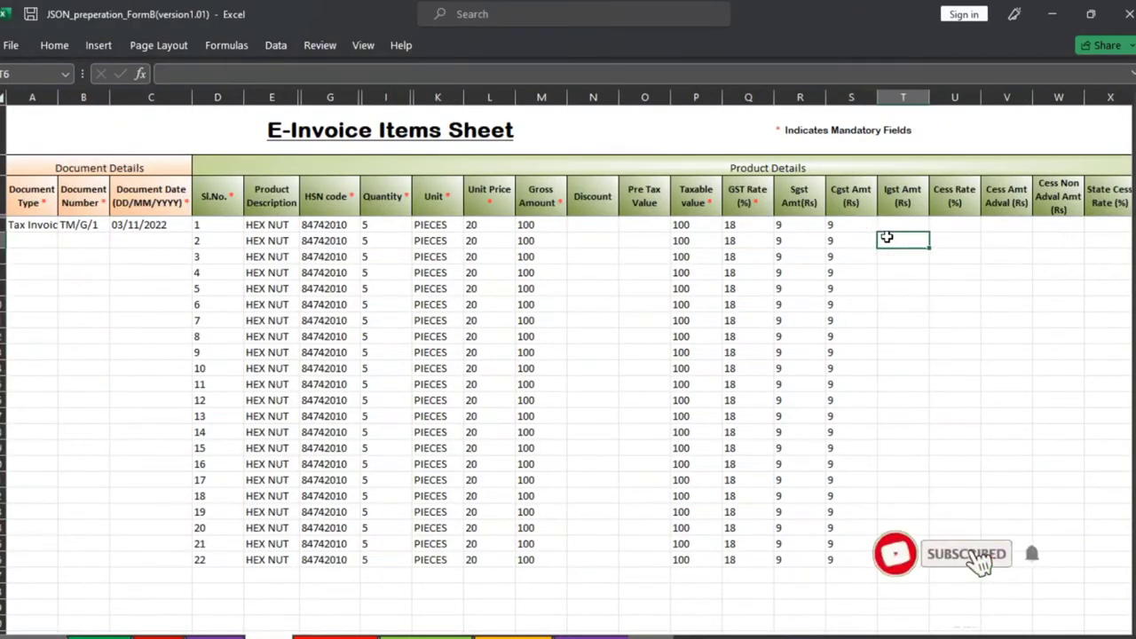
pyautogui.press('Right')
pyautogui.press('Right')
pyautogui.press('Right')
pyautogui.press('Right')
pyautogui.press('Right')
pyautogui.press('Right')
pyautogui.press('Right')
pyautogui.press('Right')
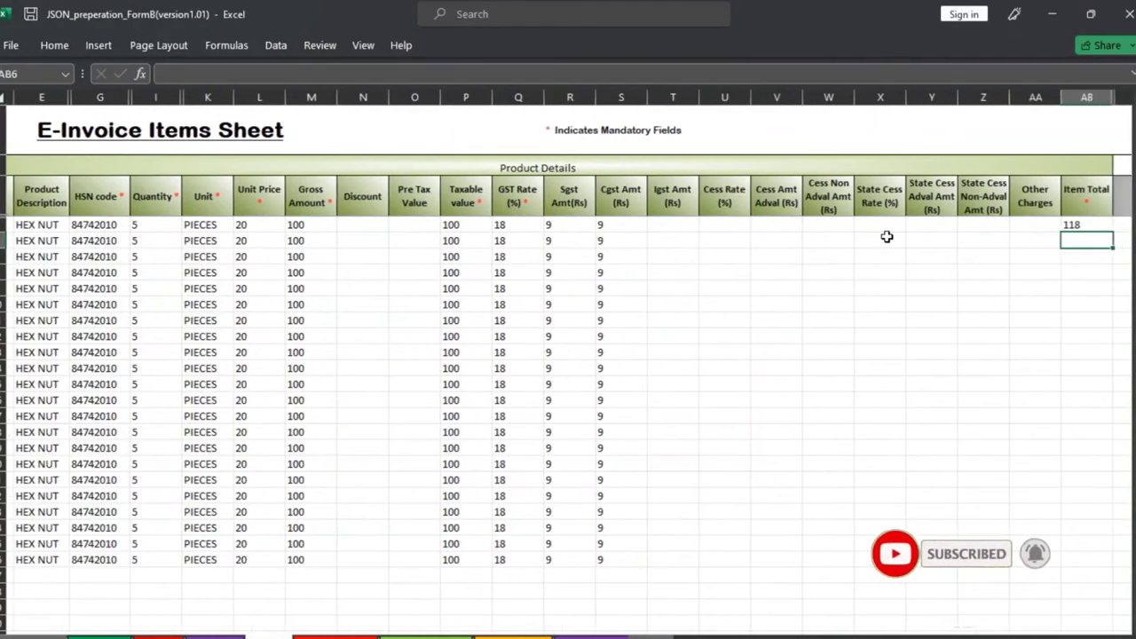
pyautogui.click(1074, 226)
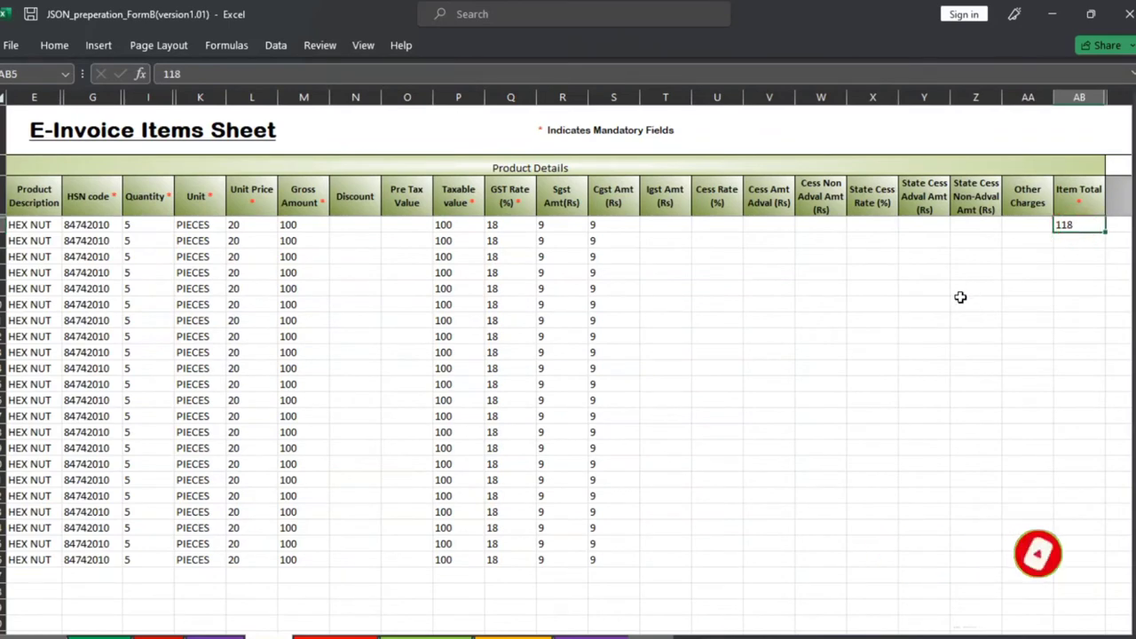
pyautogui.hotkey('ctrl', 'v')
pyautogui.click(843, 323)
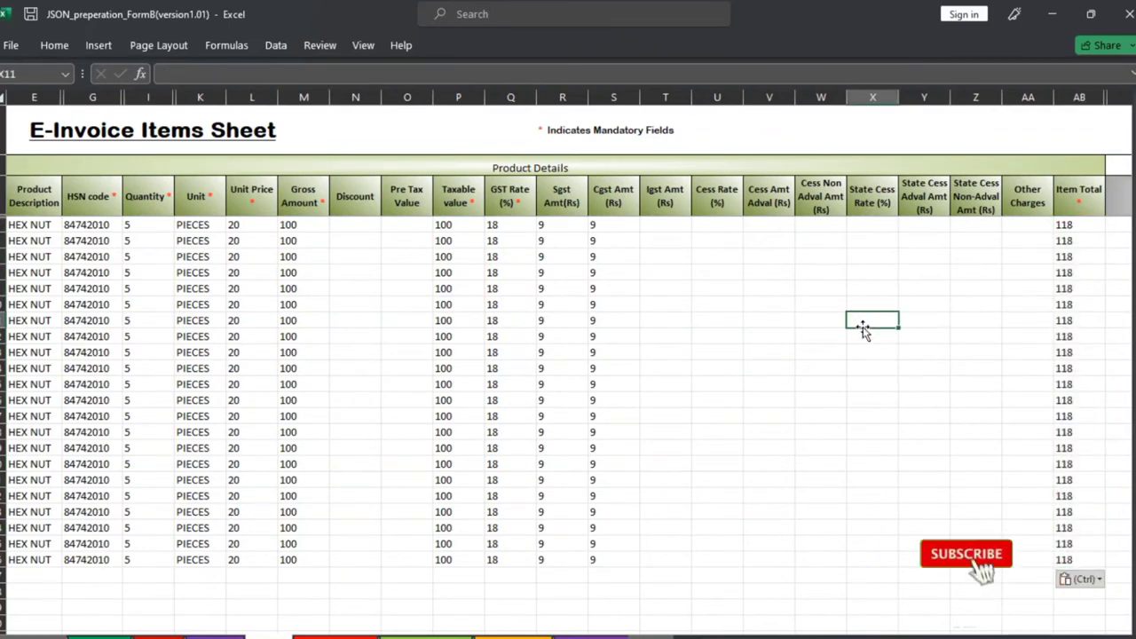
# - Review the pasted item values along row 10
pyautogui.press('Left')
pyautogui.press('Left')
pyautogui.press('Left')
pyautogui.press('Left')
pyautogui.press('Left')
pyautogui.press('Up')
pyautogui.hotkey('ctrl', 'Right')
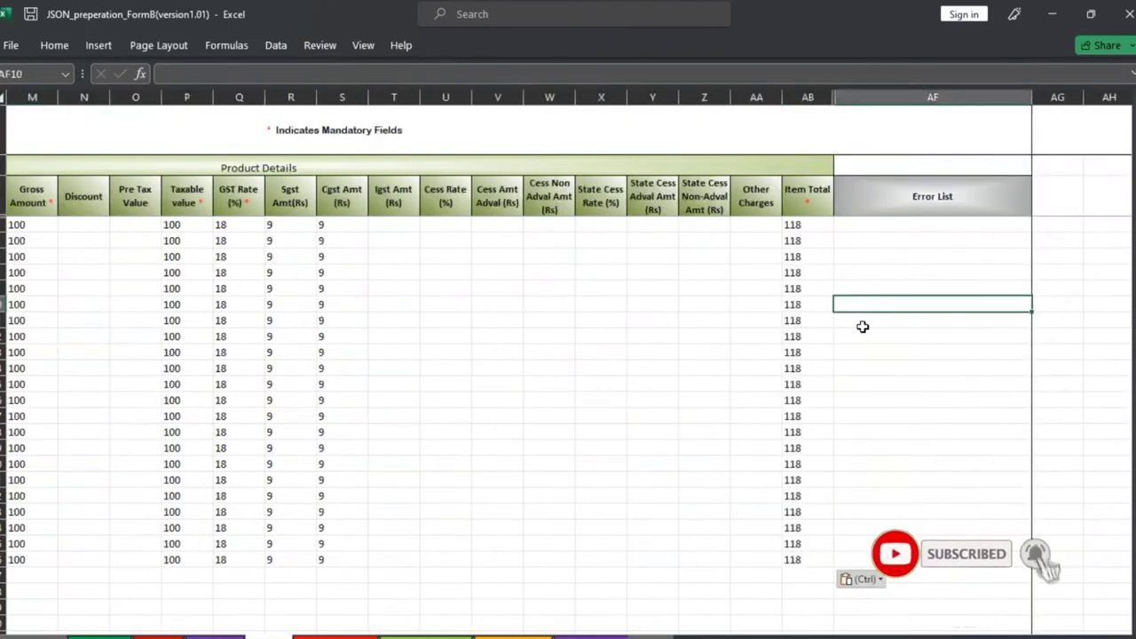
pyautogui.press('Left')
pyautogui.press('Left')
pyautogui.press('Left')
pyautogui.press('Left')
pyautogui.press('Left')
pyautogui.press('Left')
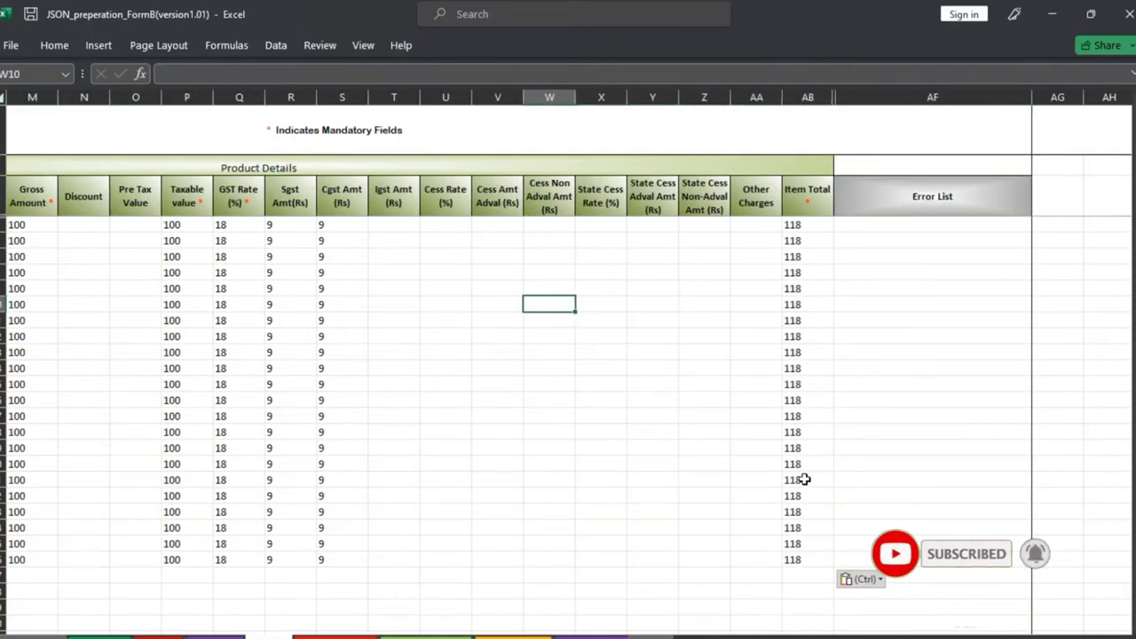
pyautogui.press('Left')
pyautogui.press('Left')
pyautogui.press('Left')
pyautogui.press('Left')
pyautogui.press('Left')
pyautogui.press('Left')
pyautogui.press('Left')
pyautogui.press('Left')
pyautogui.press('Left')
pyautogui.press('Left')
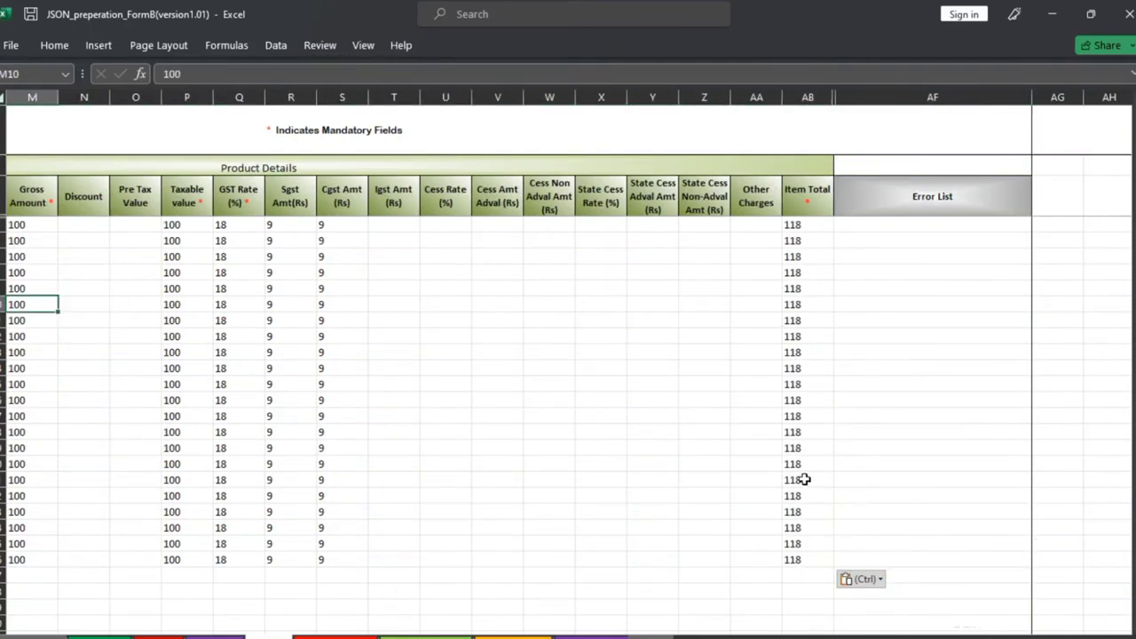
pyautogui.press('Left')
pyautogui.press('Left')
pyautogui.press('Left')
pyautogui.press('Left')
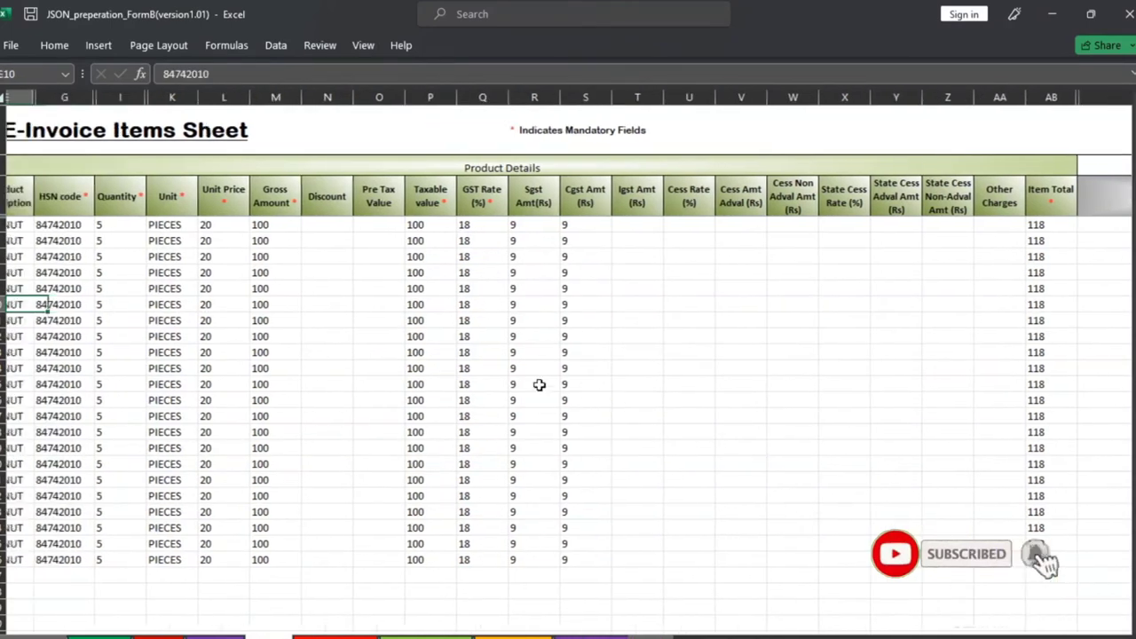
pyautogui.press('Left')
pyautogui.press('Left')
pyautogui.press('Left')
pyautogui.press('Left')
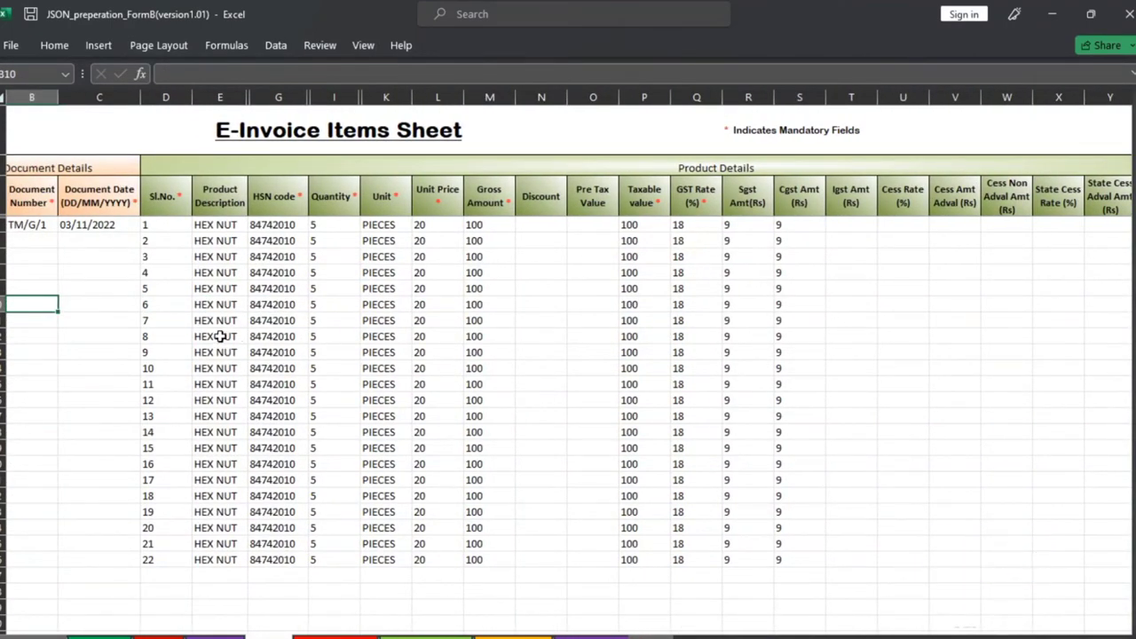
pyautogui.press('Left')
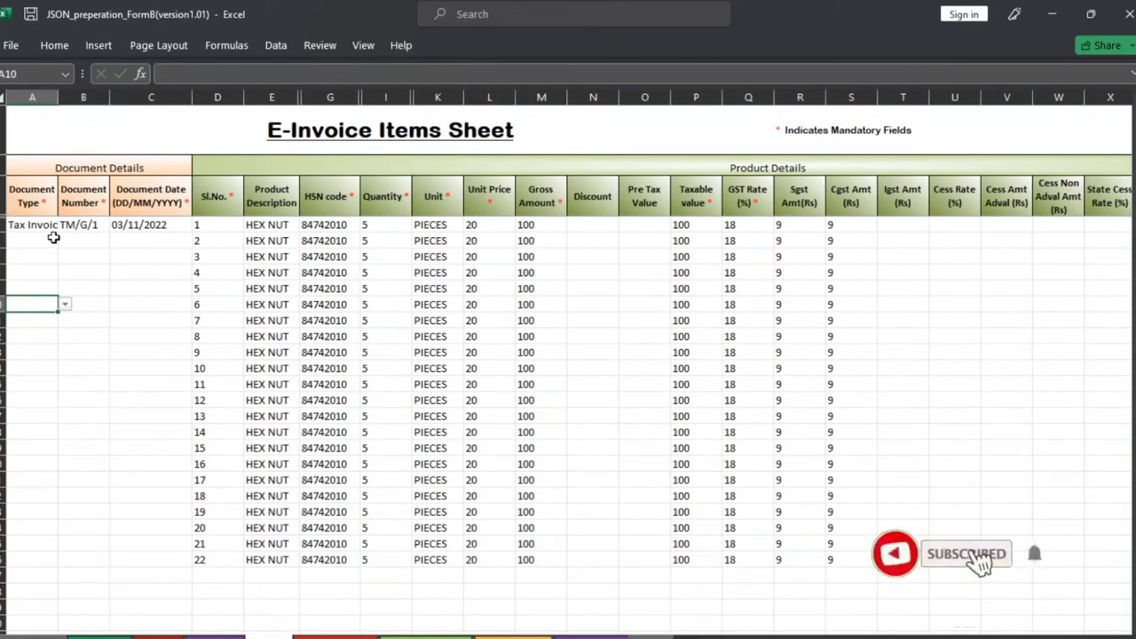
pyautogui.click(43, 225)
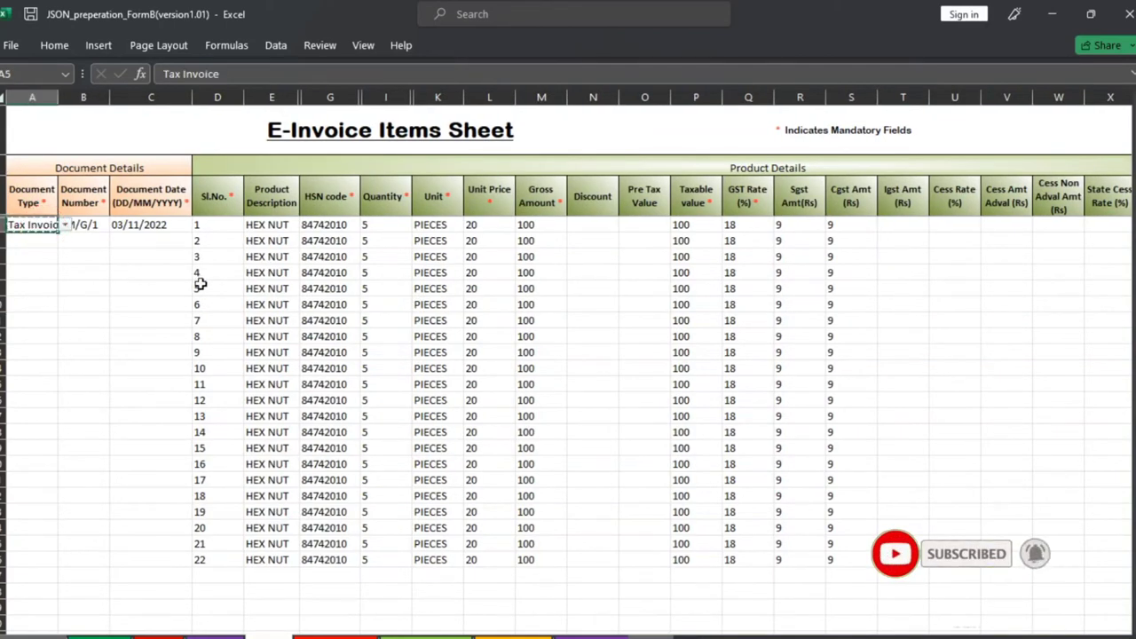
pyautogui.hotkey('shift', 'Down')
pyautogui.hotkey('shift', 'Down')
pyautogui.hotkey('shift', 'Down')
pyautogui.hotkey('shift', 'Down')
pyautogui.hotkey('shift', 'Down')
pyautogui.hotkey('shift', 'Down')
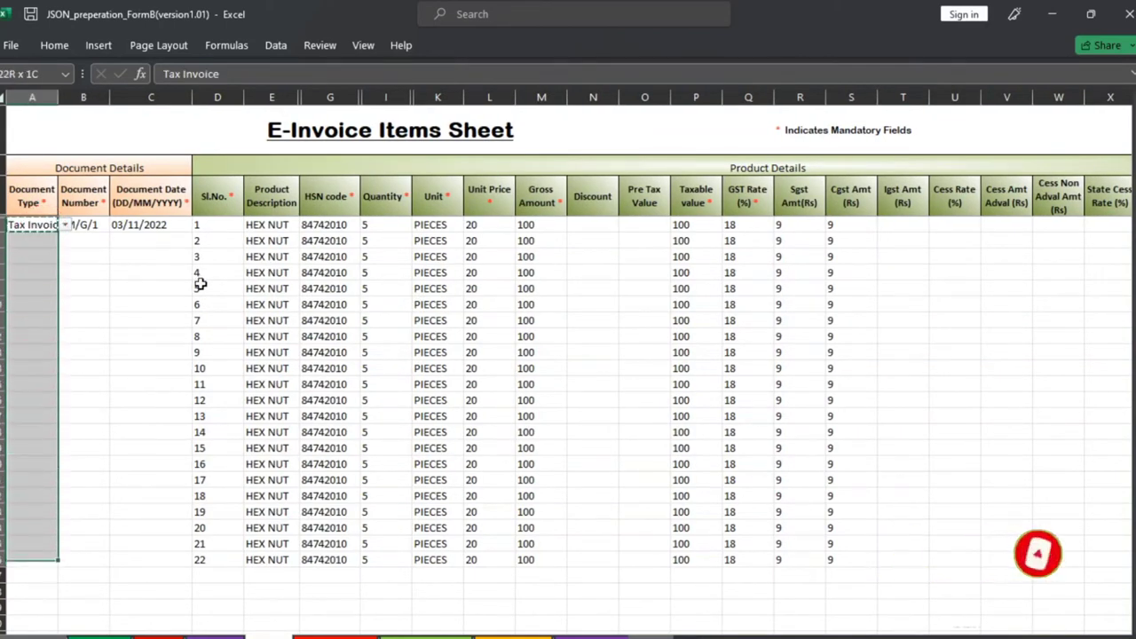
pyautogui.hotkey('shift', 'Down')
pyautogui.hotkey('shift', 'Down')
pyautogui.hotkey('shift', 'Down')
pyautogui.hotkey('ctrl', 'v')
pyautogui.press('Right')
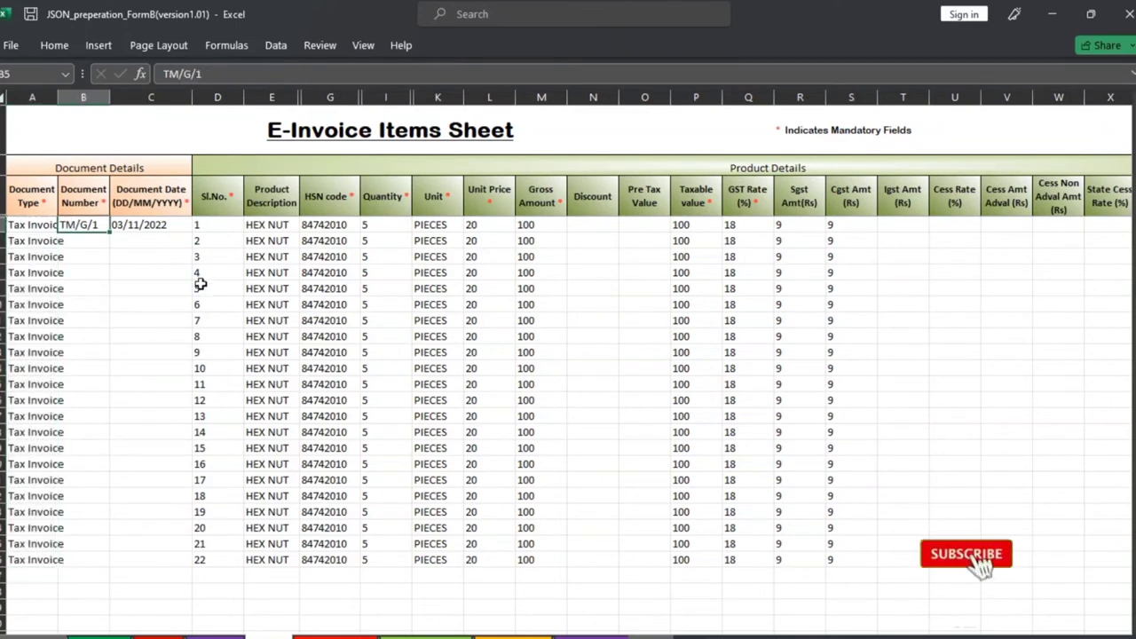
pyautogui.hotkey('shift', 'Down')
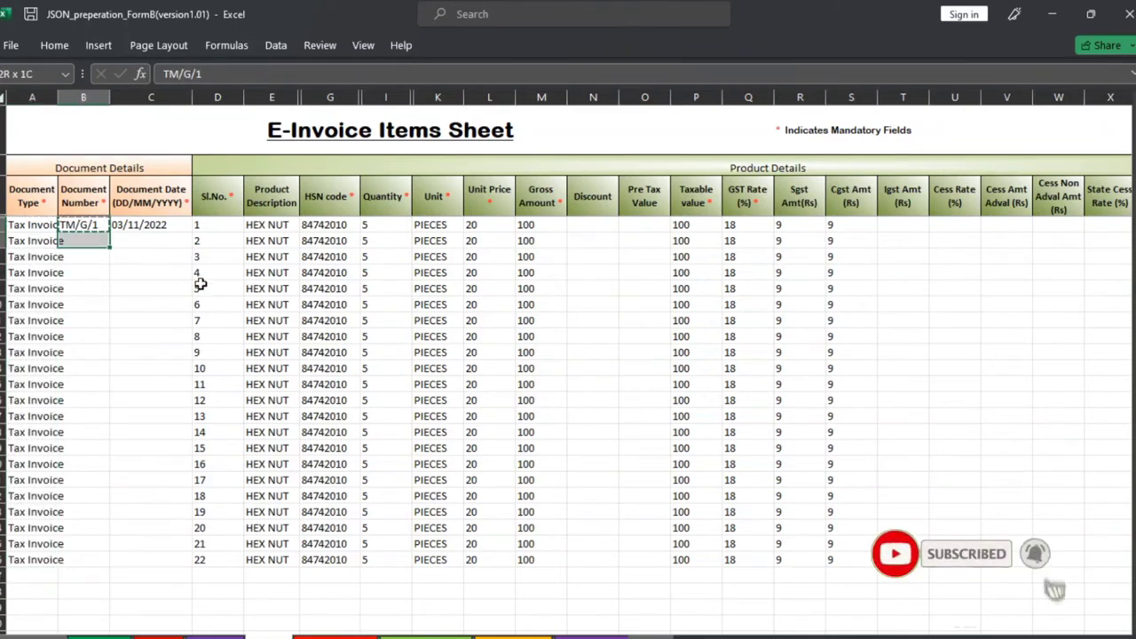
pyautogui.hotkey('shift', 'Down')
pyautogui.hotkey('shift', 'Down')
pyautogui.hotkey('shift', 'Down')
pyautogui.hotkey('shift', 'Down')
pyautogui.hotkey('shift', 'Down')
pyautogui.hotkey('shift', 'Down')
pyautogui.hotkey('shift', 'Down')
pyautogui.hotkey('shift', 'Down')
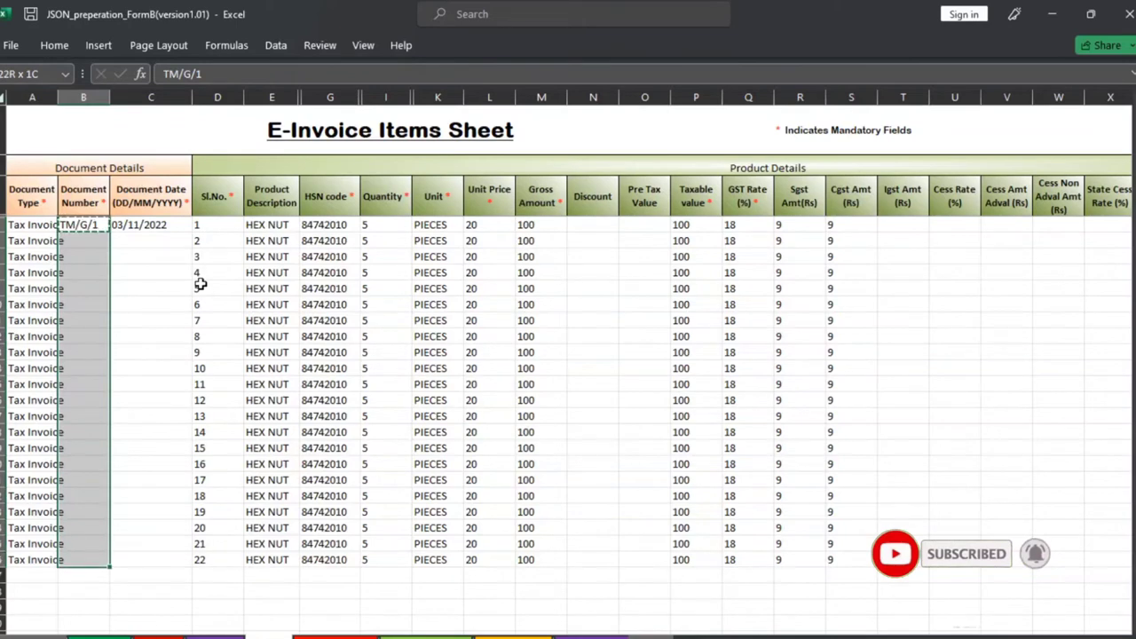
pyautogui.write('TM/G/1 TM/G/1 TM/G/1 TM/G/1 TM/G/1 TM/G/1 TM/G/1 TM/G/1 TM/G/1 TM/G/1 TM/G/1 TM/G/1 TM/G/1 TM/G/1 TM/G/1 TM/G/1 TM/G/1 TM/G/1 TM/G/1 TM/G/1 TM/G/1 TM/G/1')
pyautogui.press('Right')
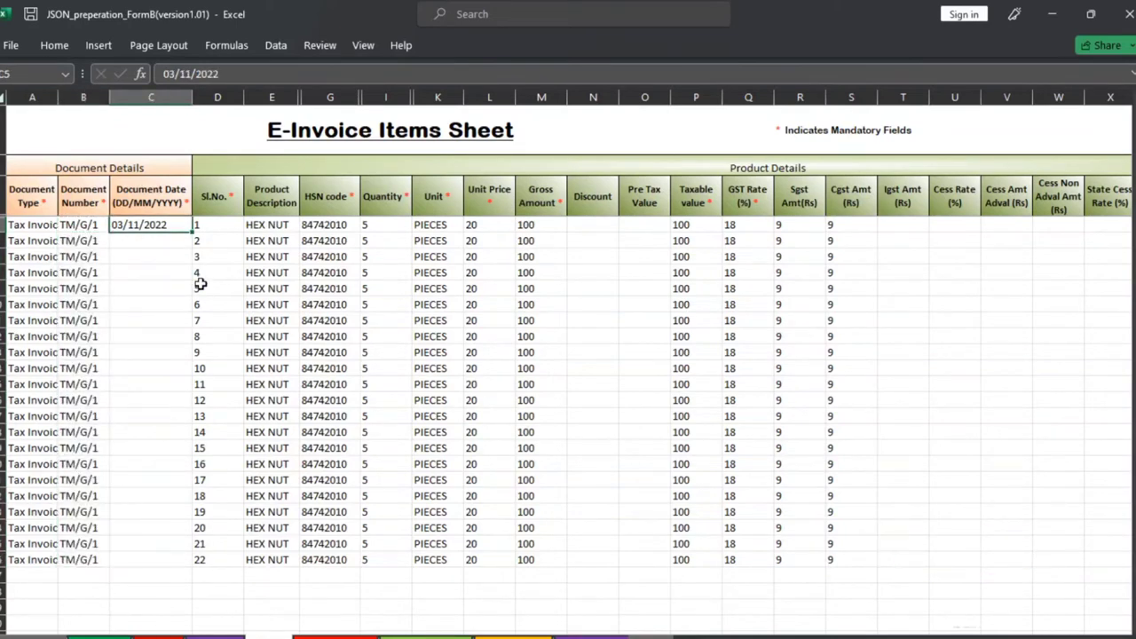
pyautogui.hotkey('ctrl', 'c')
pyautogui.hotkey('shift', 'Down')
pyautogui.hotkey('shift', 'Down')
pyautogui.hotkey('shift', 'Down')
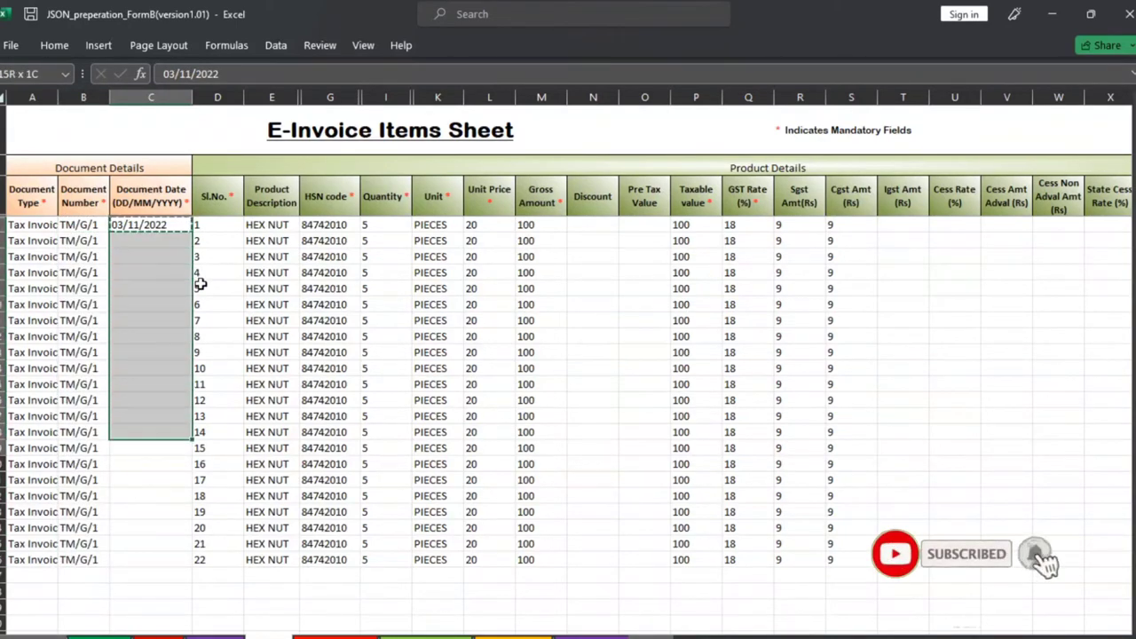
pyautogui.hotkey('shift', 'Down')
pyautogui.hotkey('ctrl', 'v')
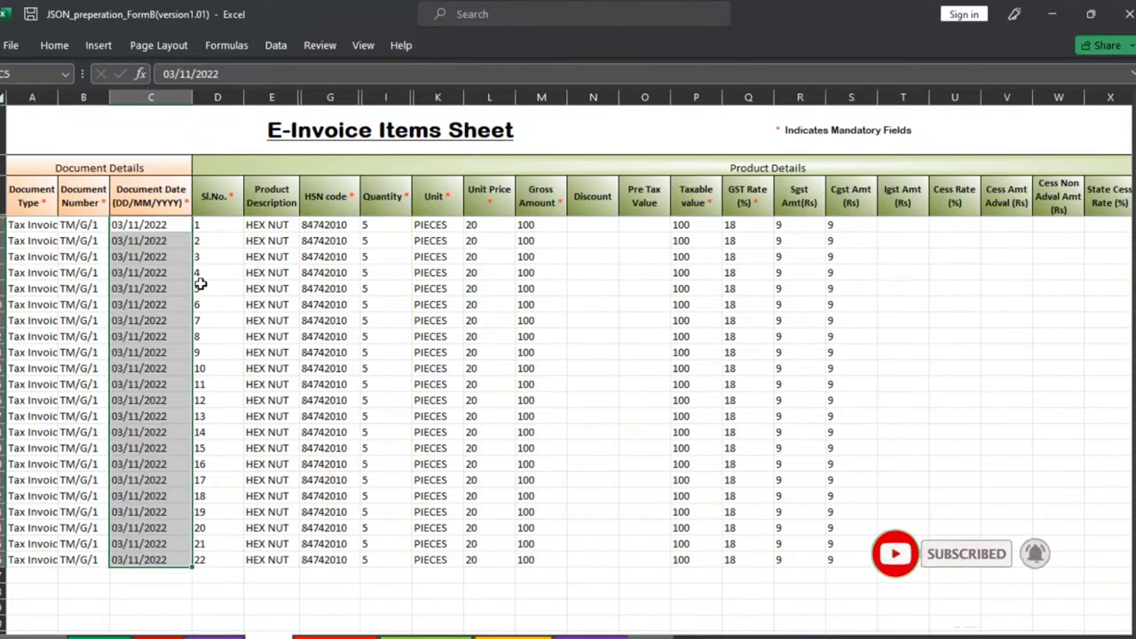
pyautogui.click(340, 303)
pyautogui.click(632, 352)
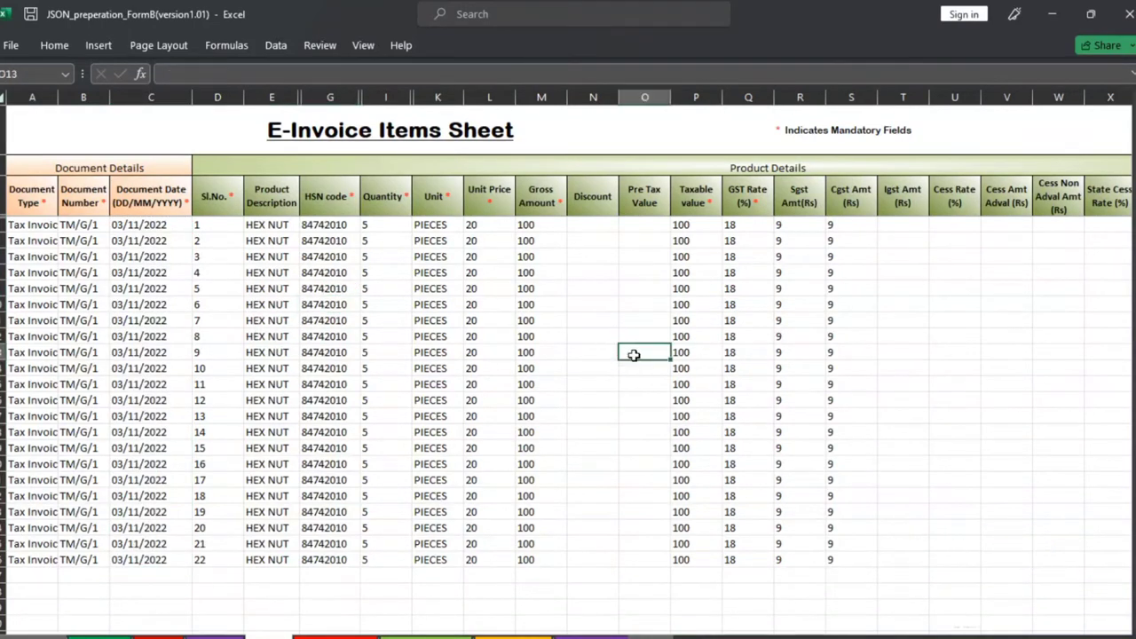
pyautogui.press('Right')
pyautogui.press('Right')
pyautogui.press('Right')
pyautogui.press('Right')
pyautogui.press('Right')
pyautogui.press('Right')
pyautogui.press('Right')
pyautogui.press('Right')
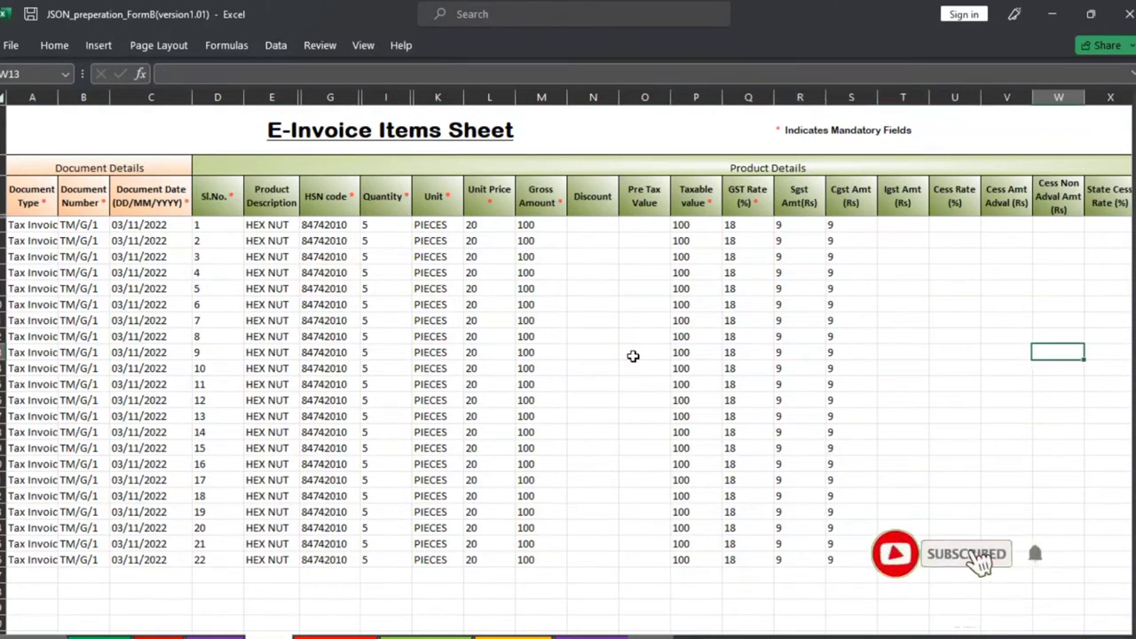
pyautogui.press('Right')
pyautogui.press('Right')
pyautogui.press('Right')
pyautogui.press('Right')
pyautogui.press('Right')
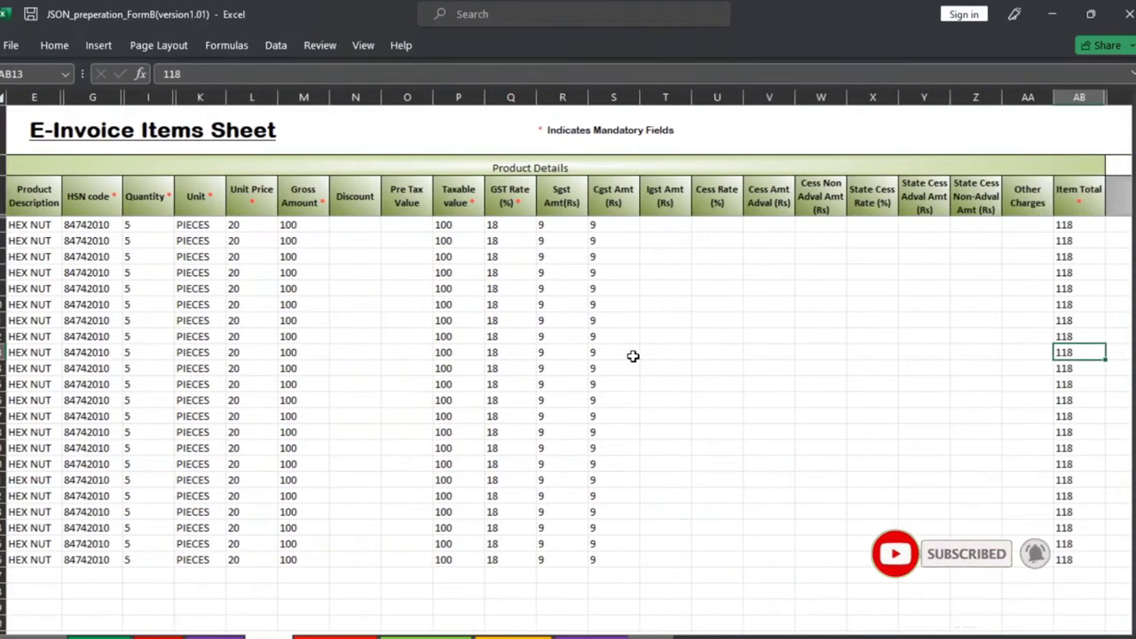
pyautogui.press('Left')
pyautogui.press('Left')
pyautogui.press('Left')
pyautogui.press('Left')
pyautogui.press('Left')
pyautogui.press('Left')
pyautogui.press('Left')
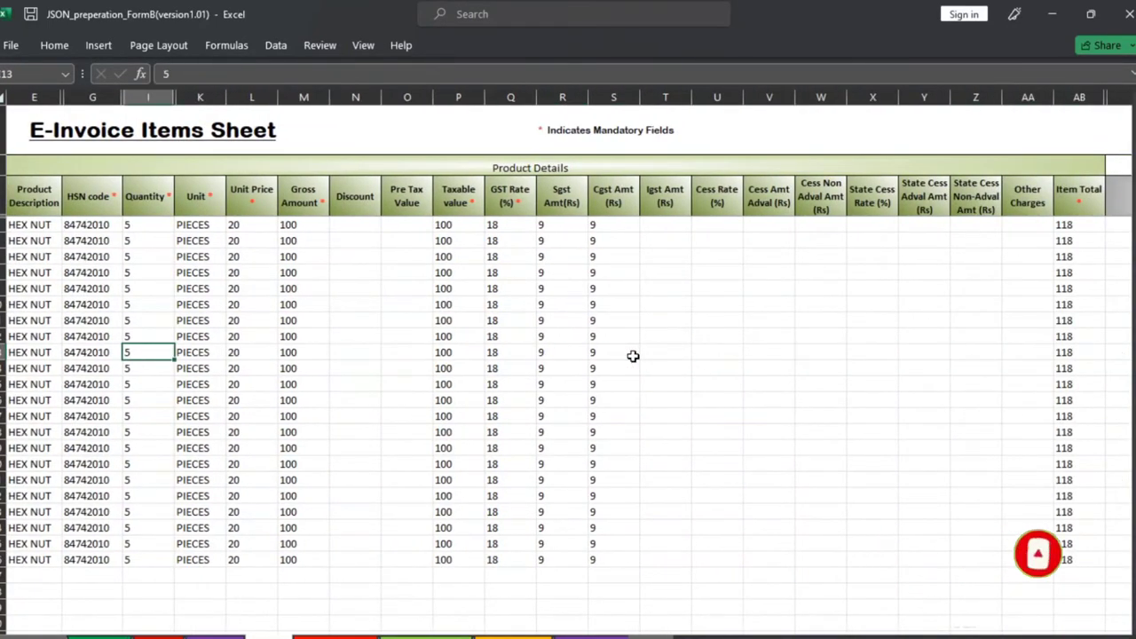
pyautogui.press('Left')
pyautogui.press('Left')
pyautogui.press('Left')
pyautogui.press('Left')
pyautogui.press('Left')
pyautogui.press('Left')
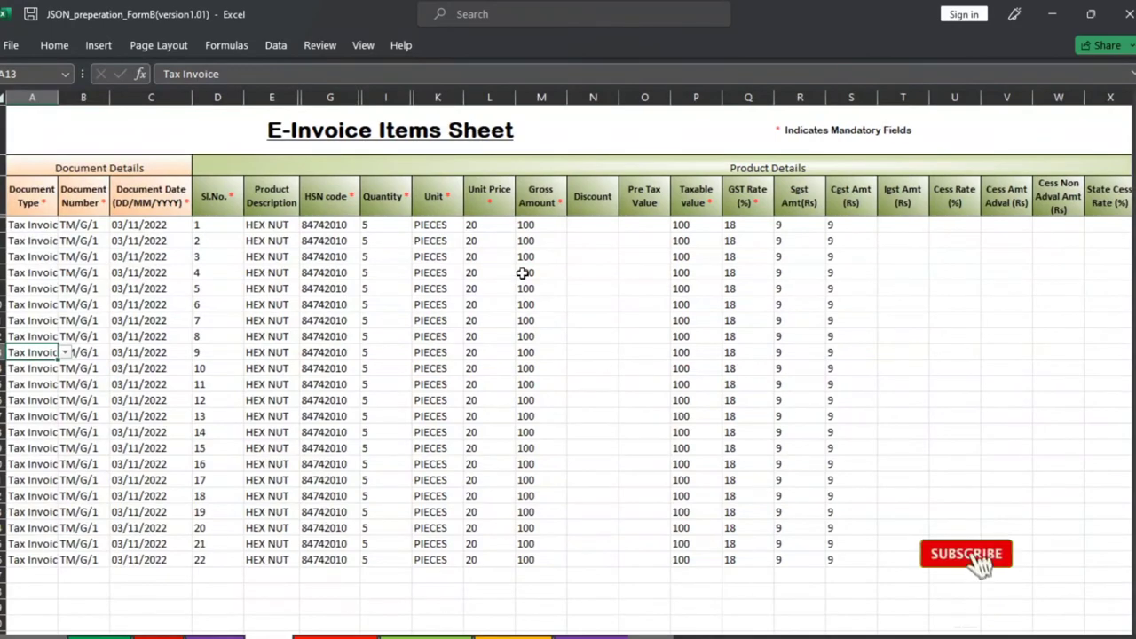
pyautogui.hotkey('ctrl', 'Right')
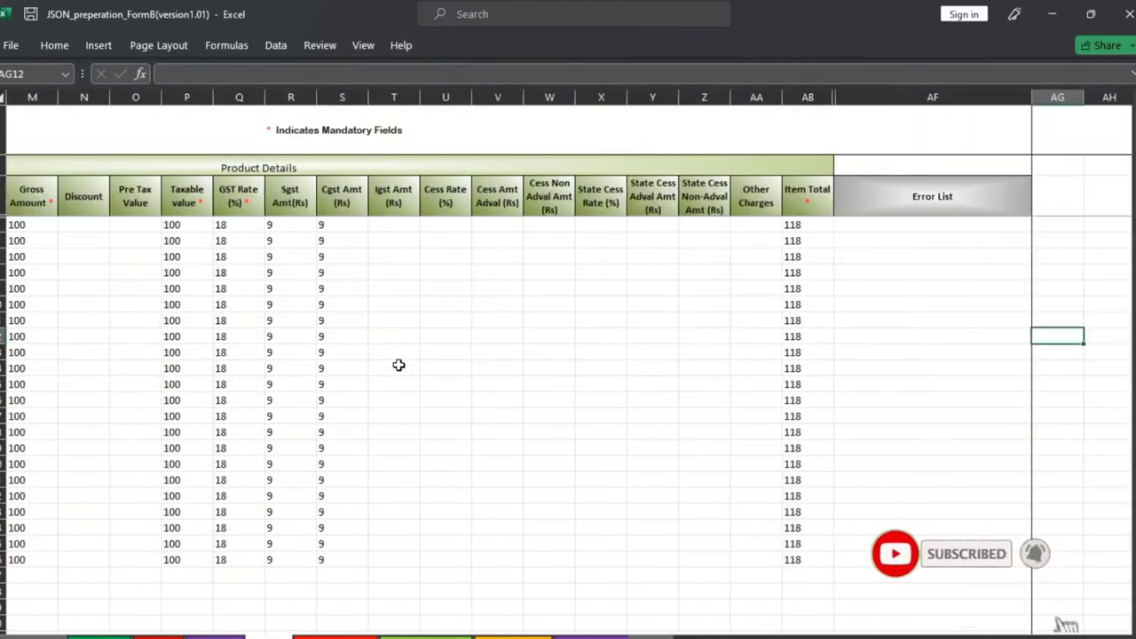
pyautogui.hotkey('ctrl', 'Left')
pyautogui.click(337, 385)
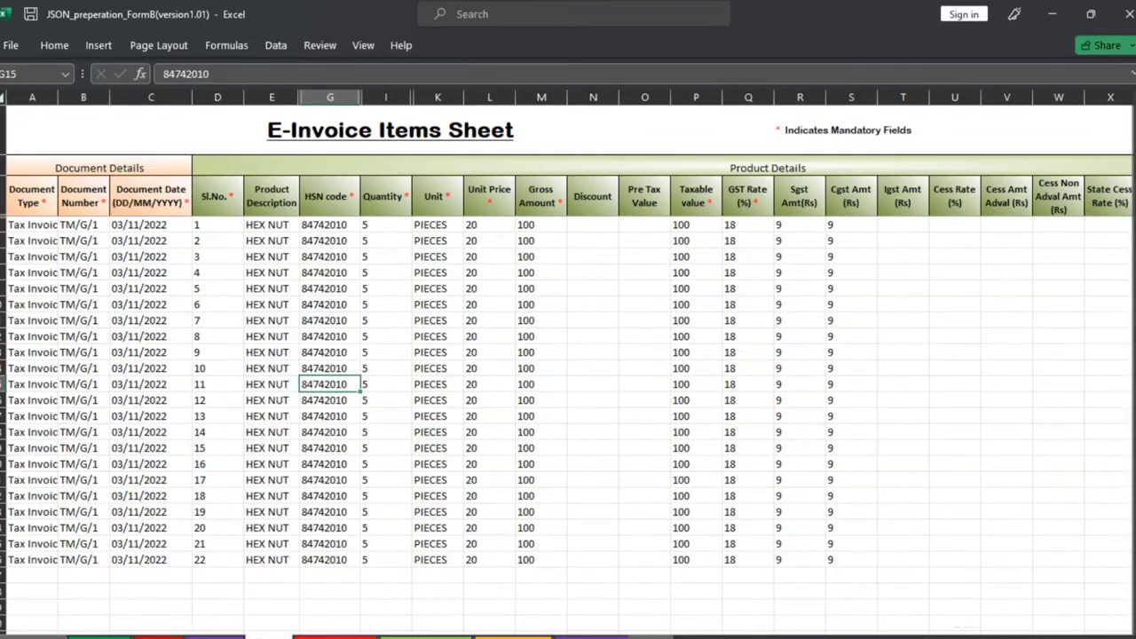
pyautogui.hotkey('ctrl', 'pageup')
# - Validate the B2B invoice on the E-Invoice System sheet and accept the 'Data Validated Successfully' message
pyautogui.click(264, 322)
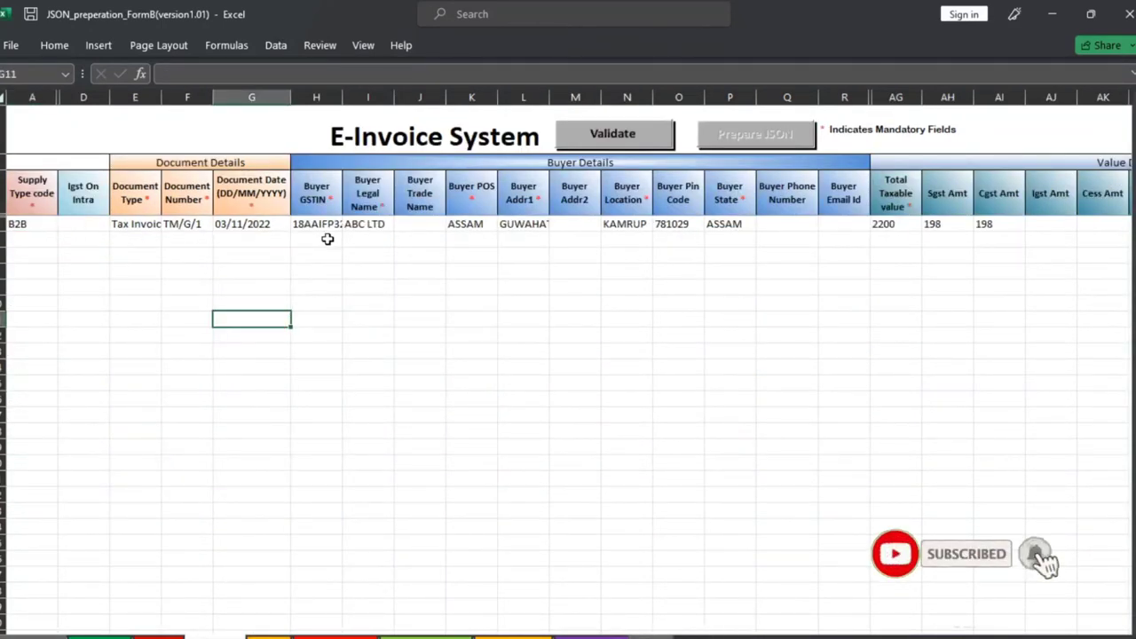
pyautogui.click(28, 225)
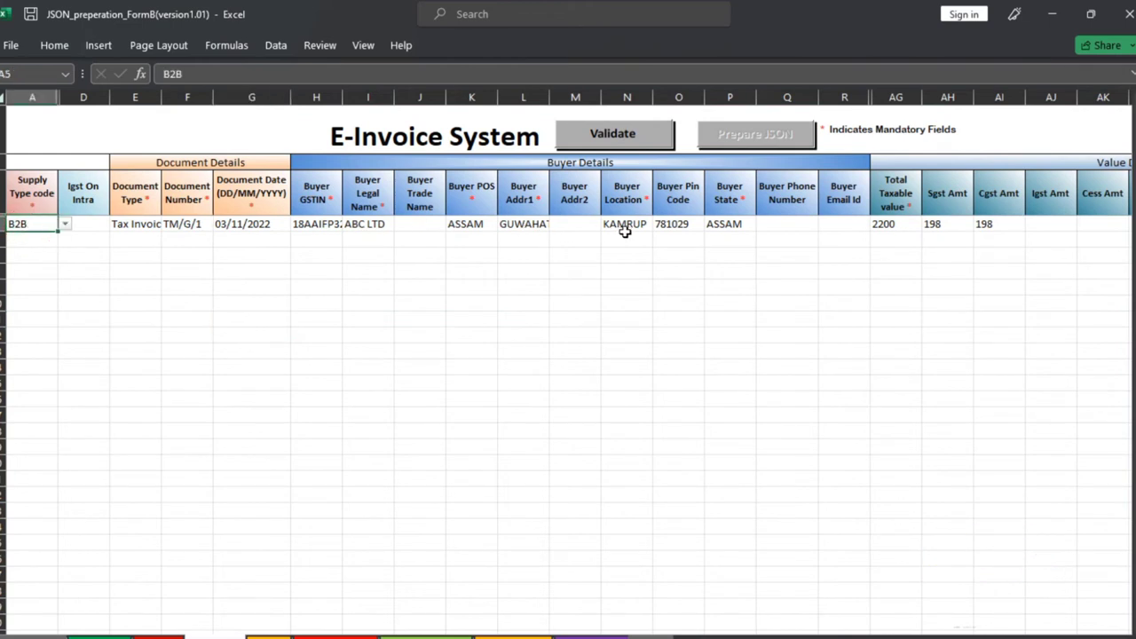
pyautogui.click(668, 318)
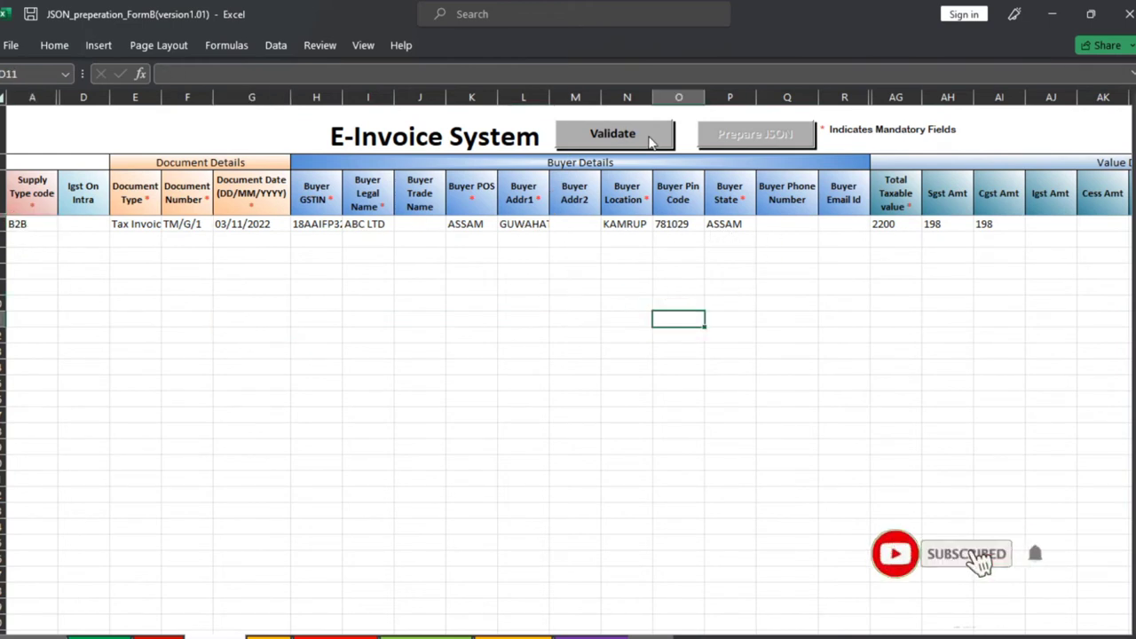
pyautogui.click(615, 134)
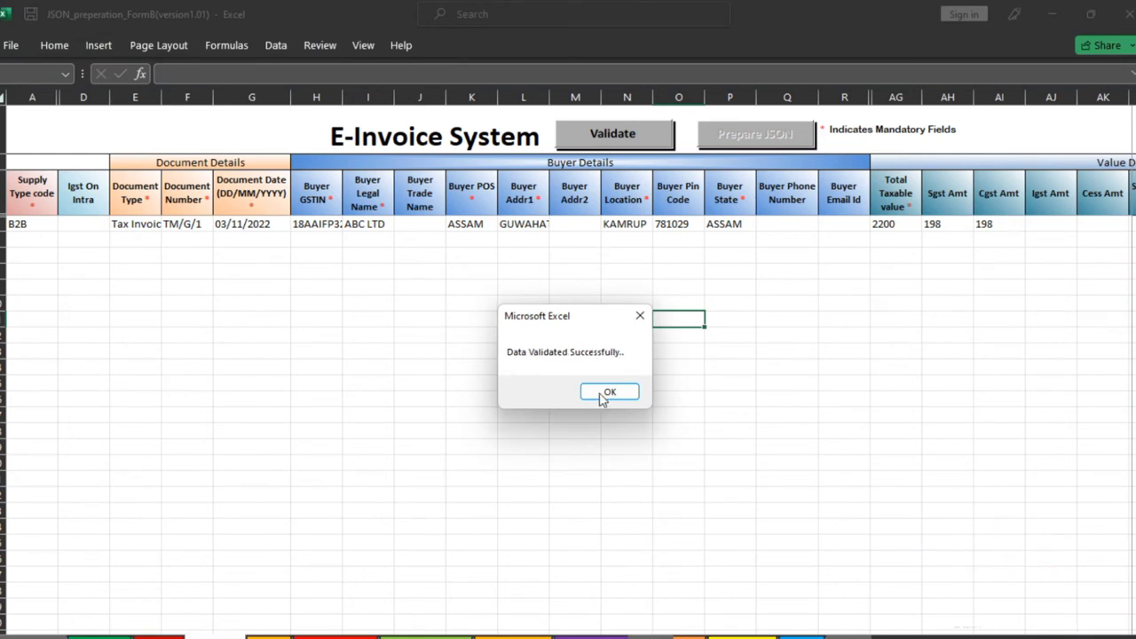
pyautogui.click(615, 392)
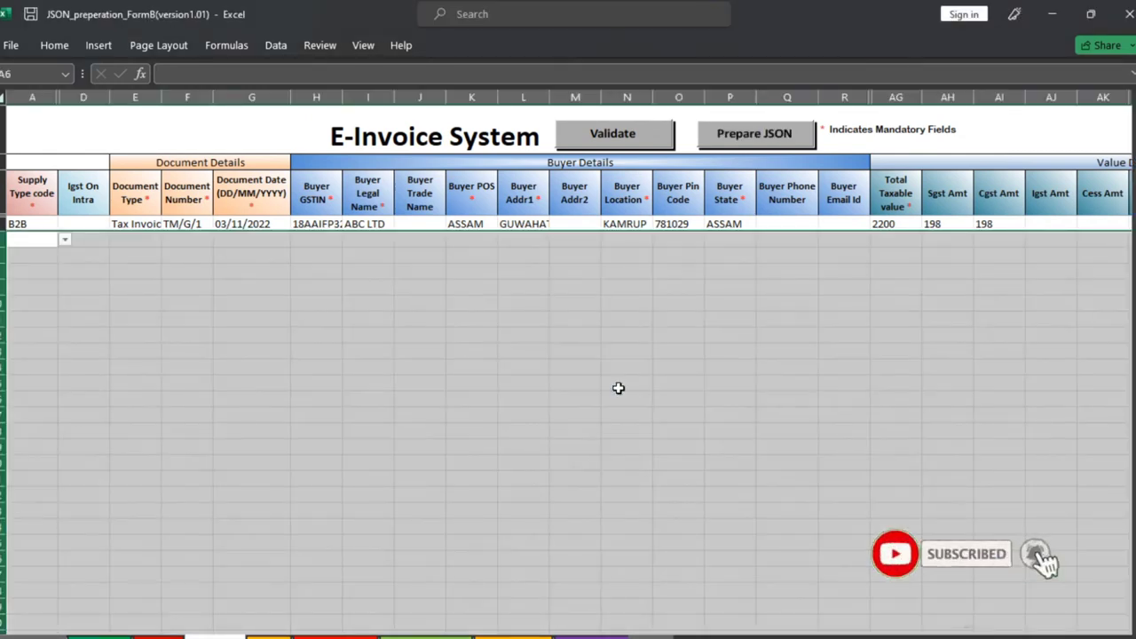
pyautogui.click(602, 302)
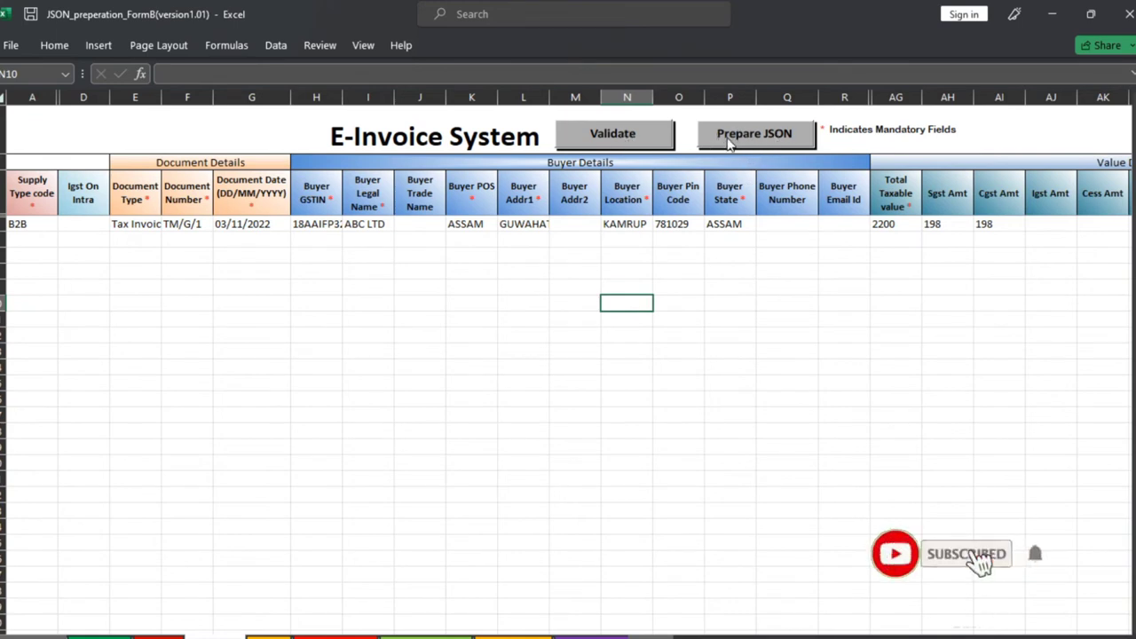
# - Prepare the JSON and confirm both messages so E-Invoice_V2_JSON is created in the E-Invoice folder
pyautogui.click(771, 135)
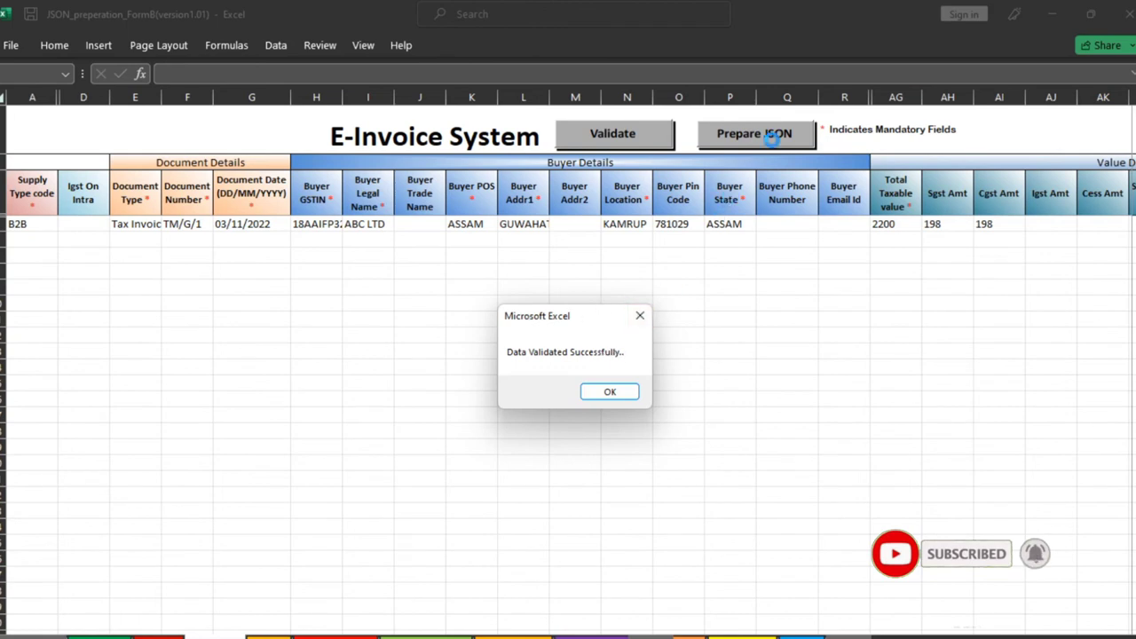
pyautogui.click(611, 394)
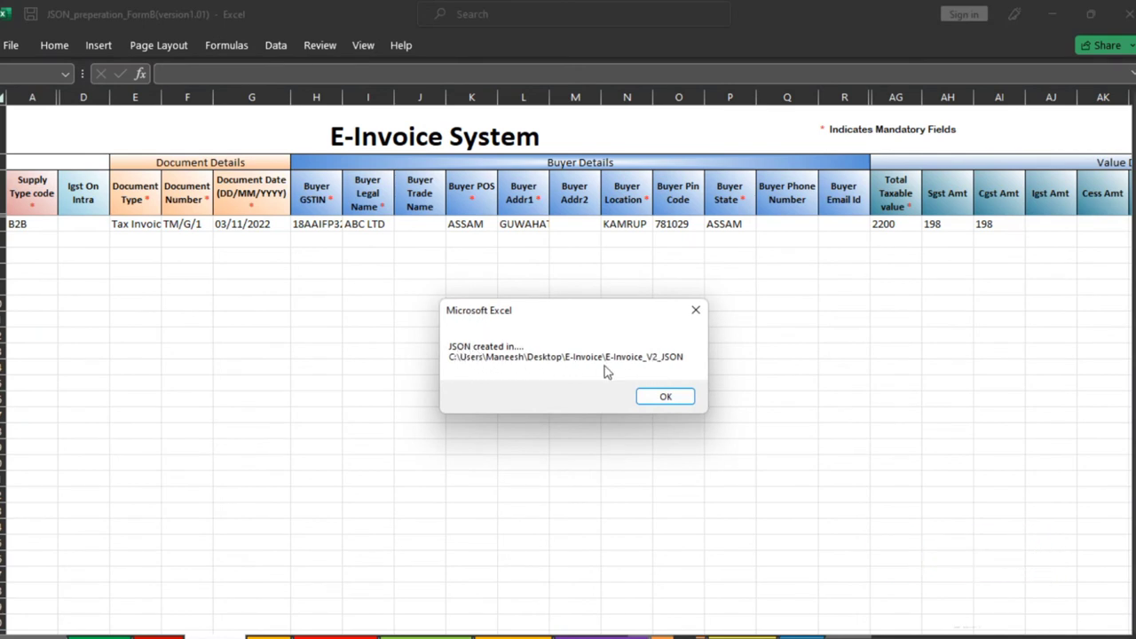
pyautogui.click(662, 399)
pyautogui.click(648, 354)
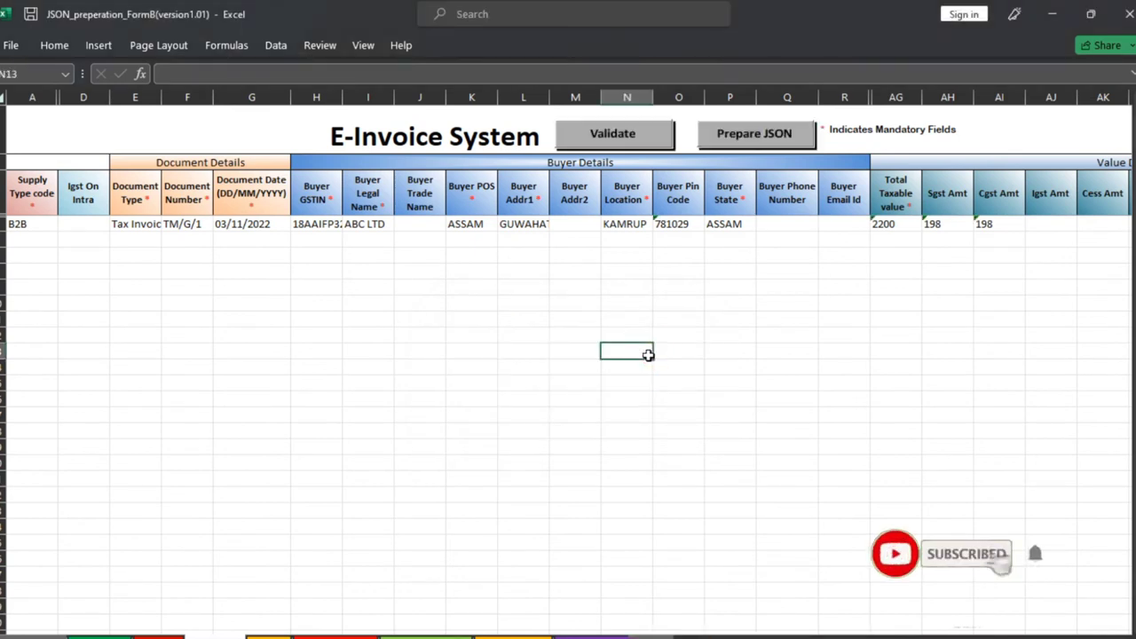
# - Bring up the E-Invoice folder and select the 27 KB E-INVOICE_V2_JSON.json file
pyautogui.moveTo(533, 634)
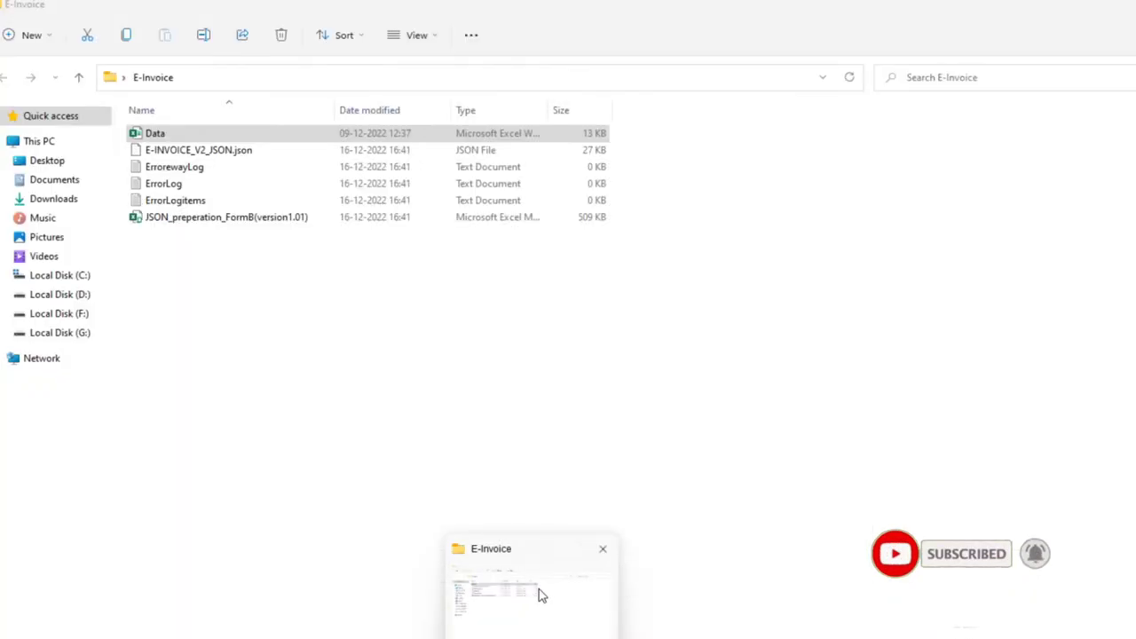
pyautogui.click(539, 592)
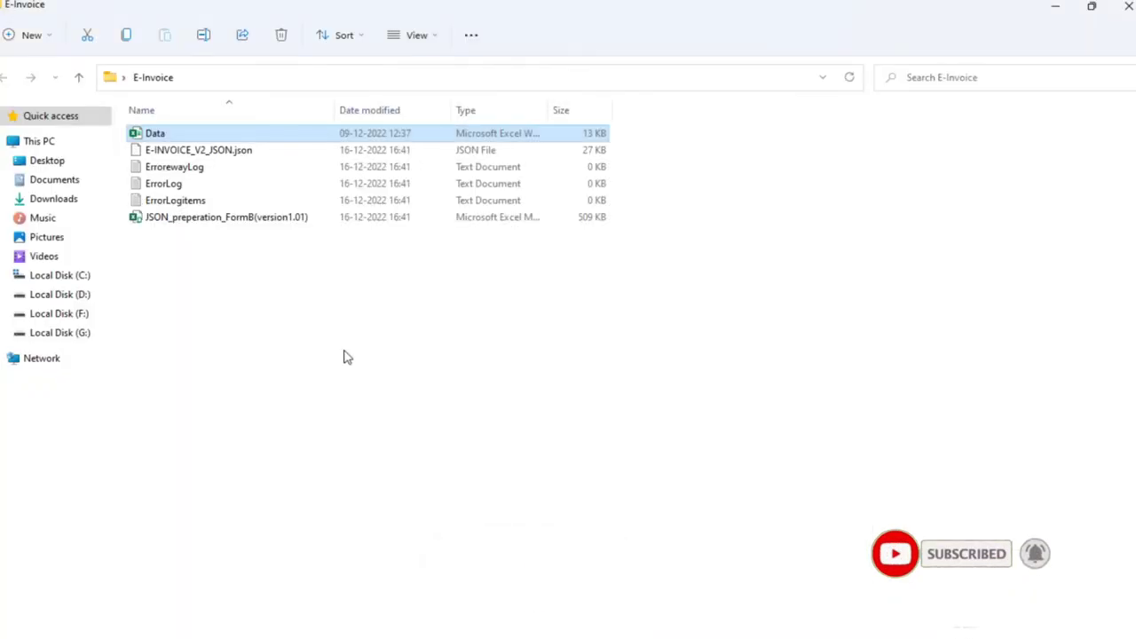
pyautogui.click(227, 153)
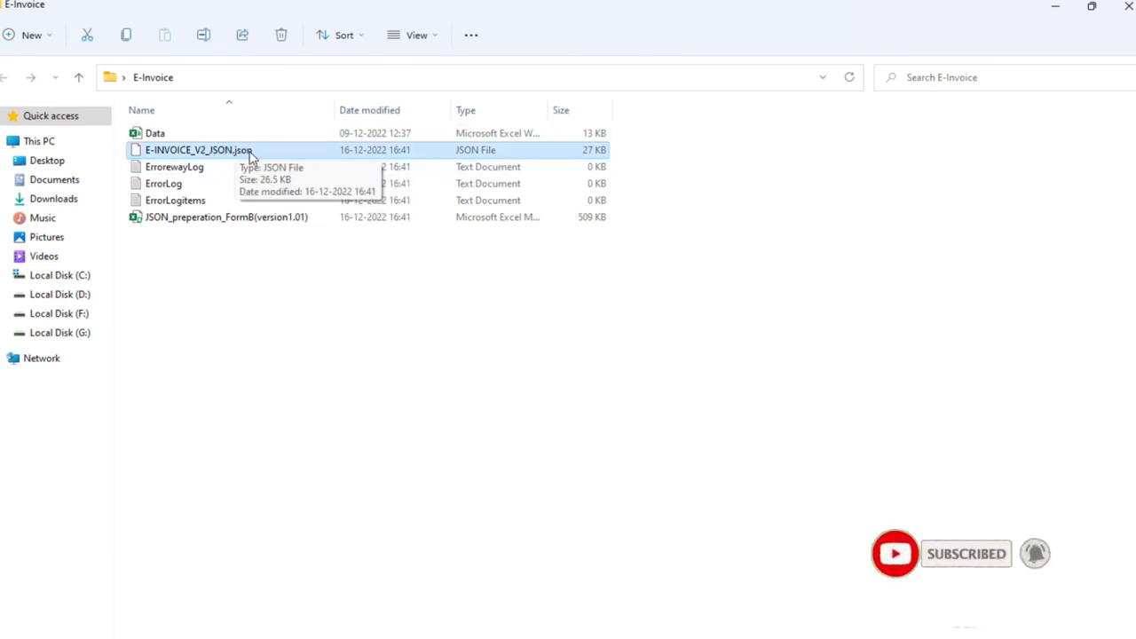
# - Load einvoice1.gst.gov.in in Chrome and open its Login form with username, password and captcha fields
pyautogui.moveTo(609, 622)
pyautogui.click(603, 582)
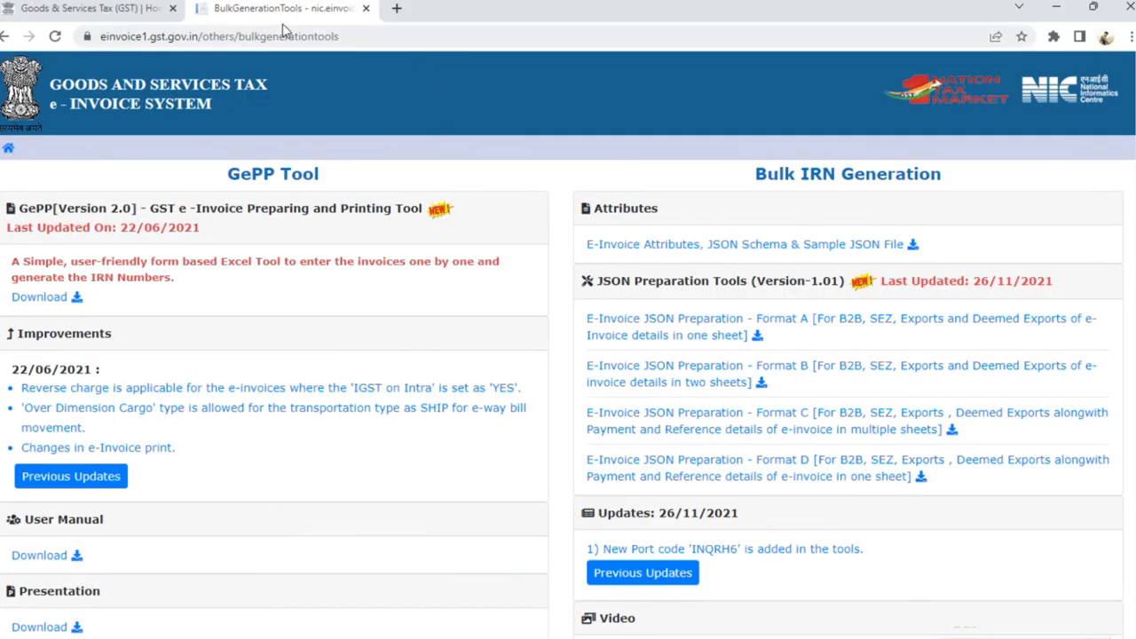
pyautogui.click(245, 35)
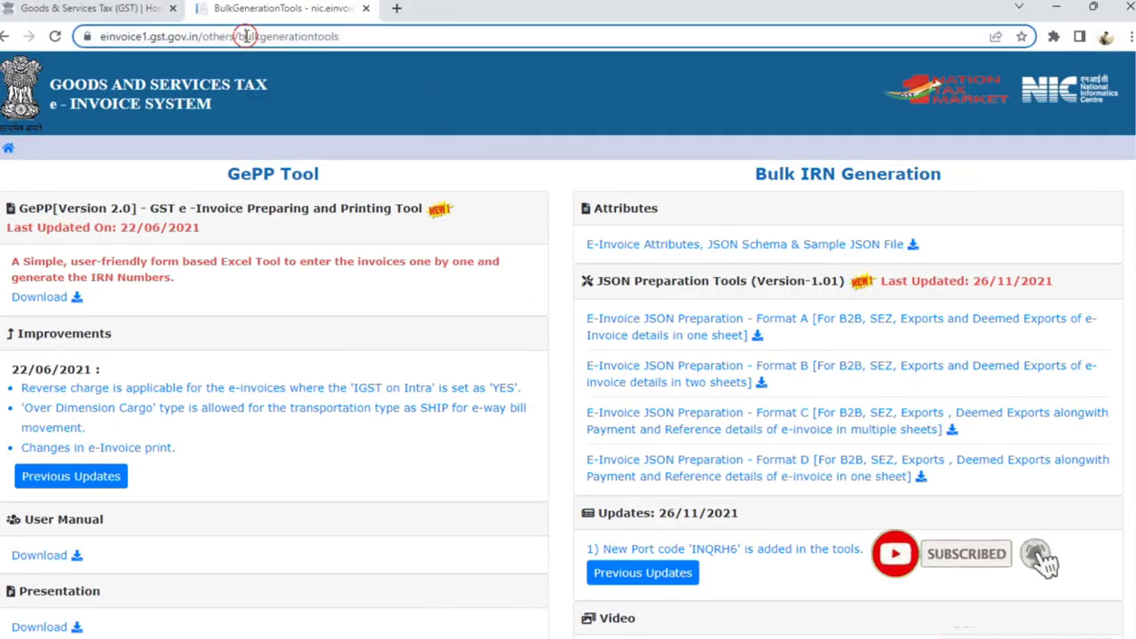
pyautogui.write('e')
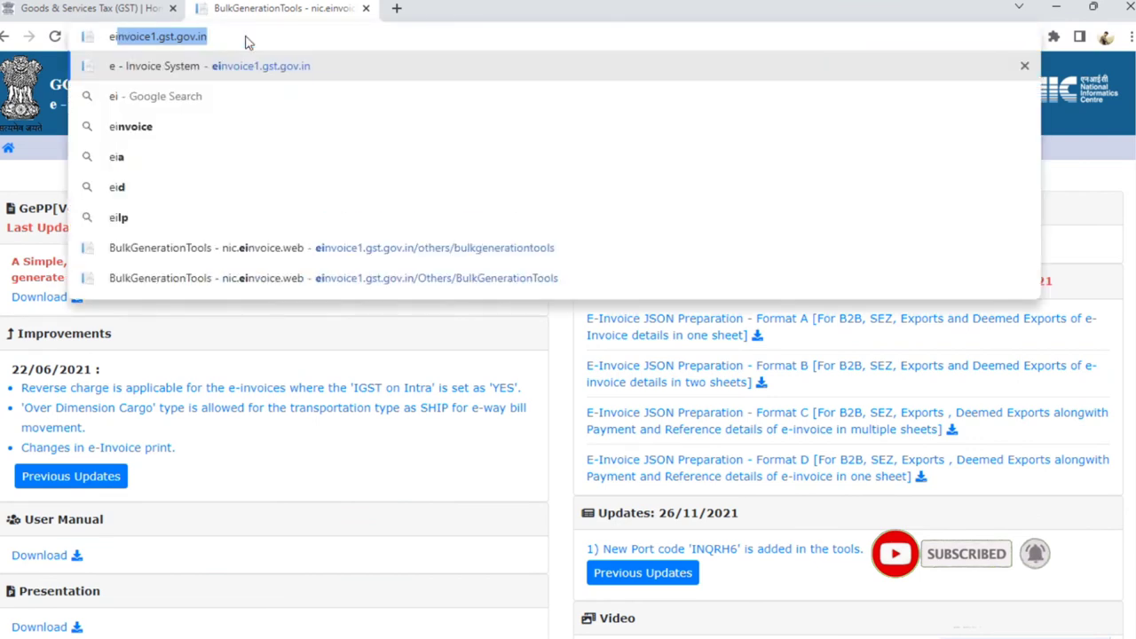
pyautogui.press('Return')
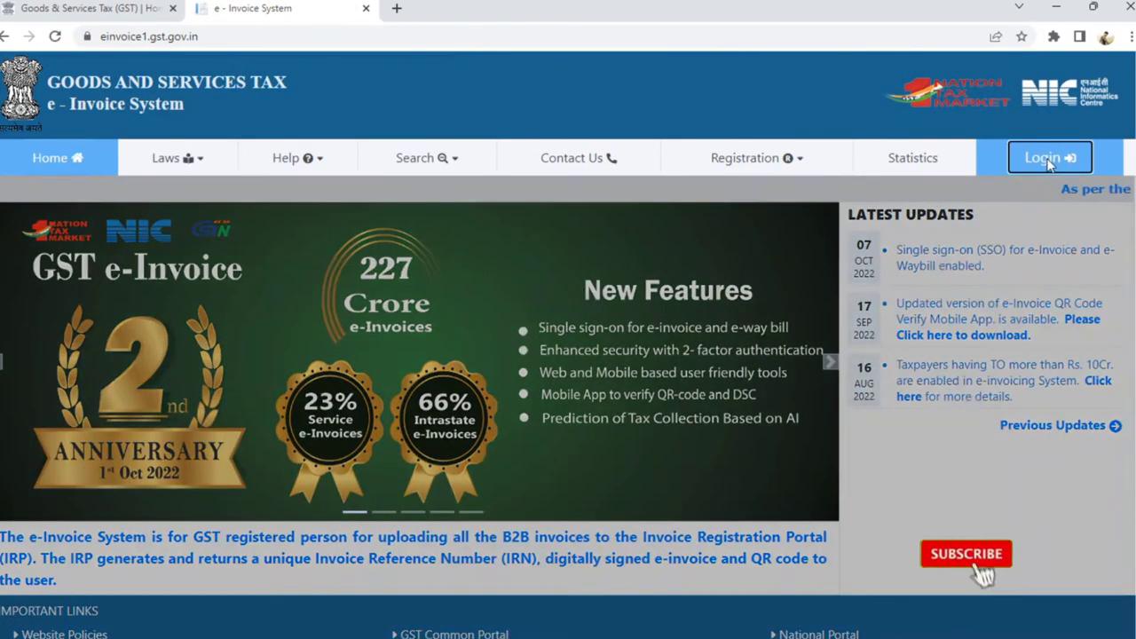
pyautogui.click(1050, 166)
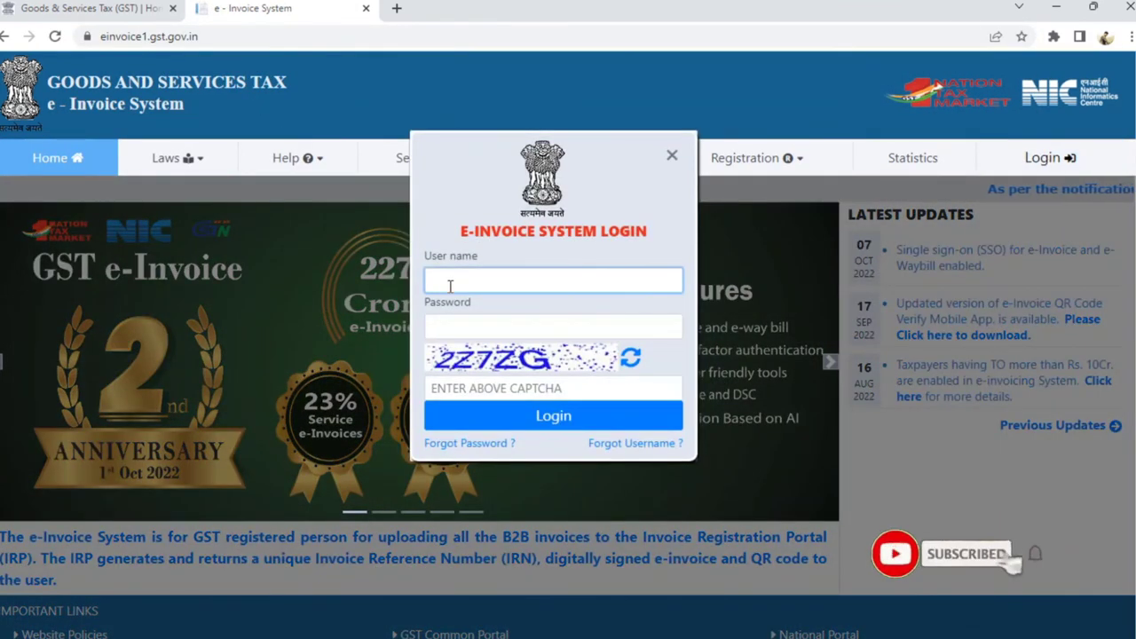
pyautogui.click(454, 324)
pyautogui.click(517, 270)
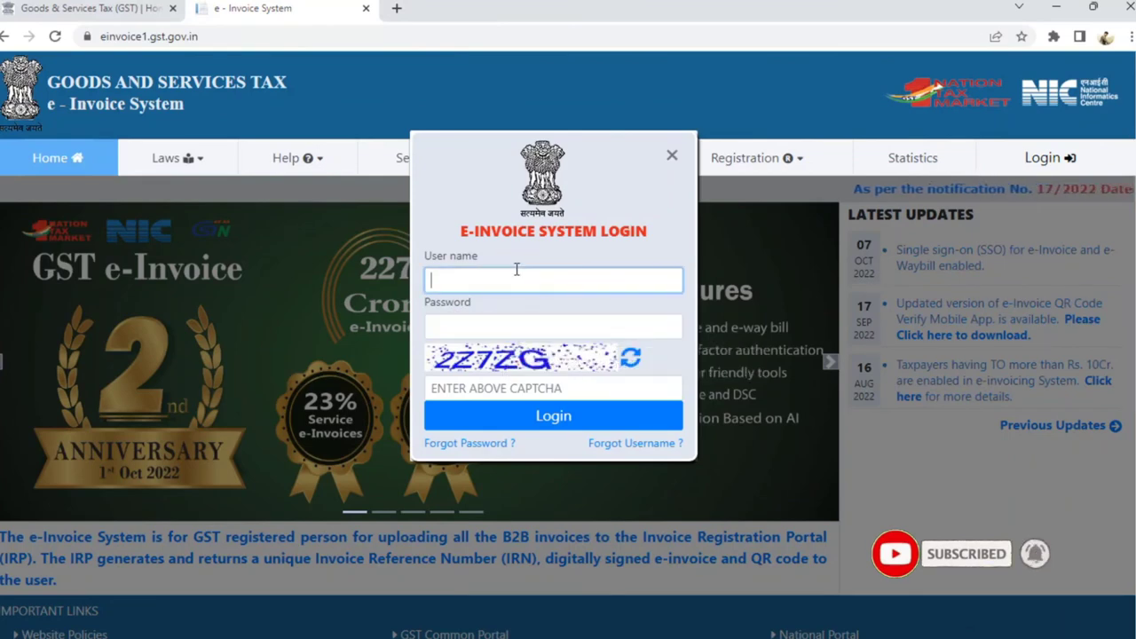